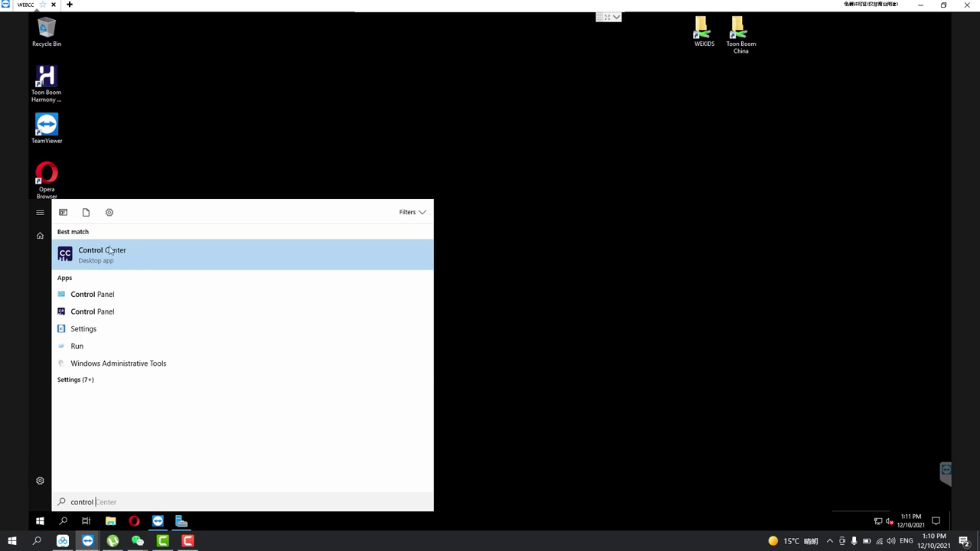
Launch Control Center and Service Launcher on the remote machine.
{"action": "left_click", "coordinate": [110, 251]}
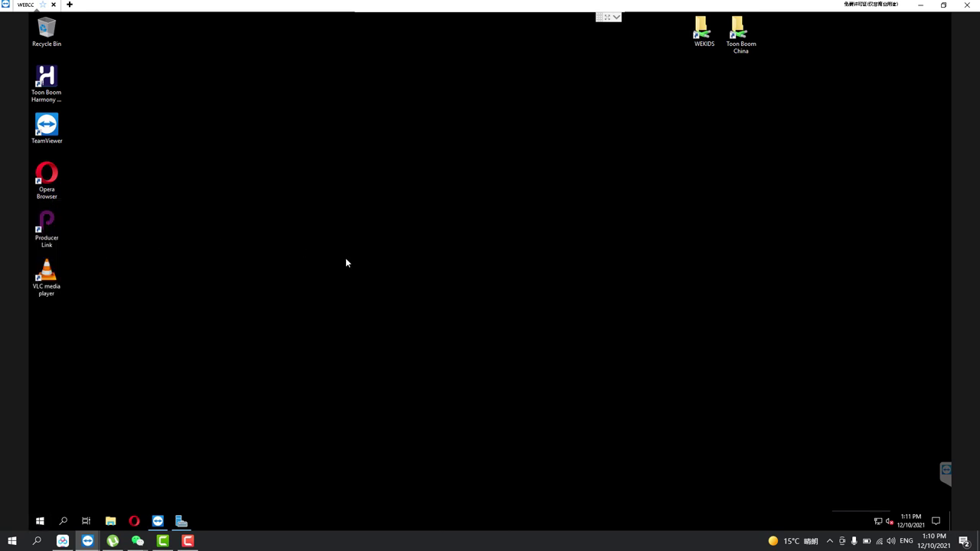
{"action": "left_click", "coordinate": [39, 524]}
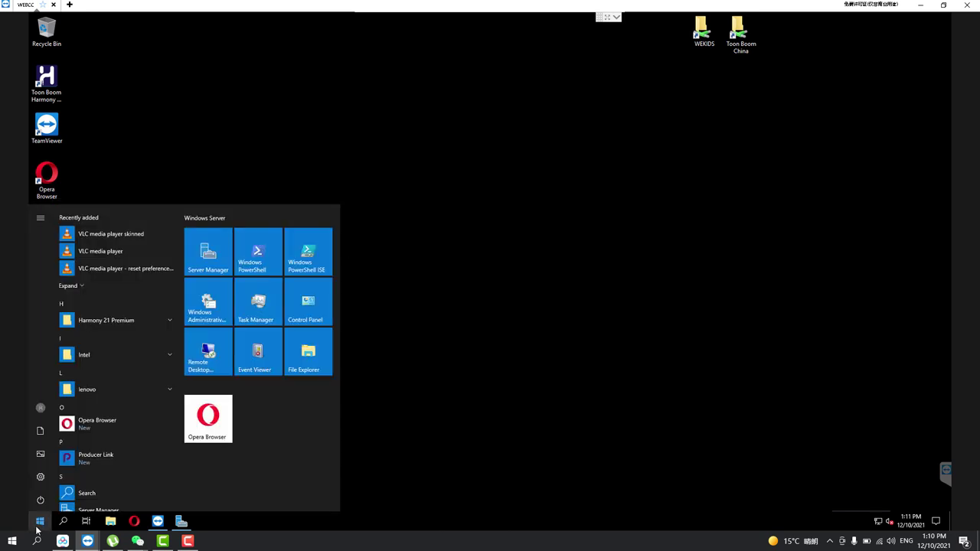
{"action": "type", "text": "se"}
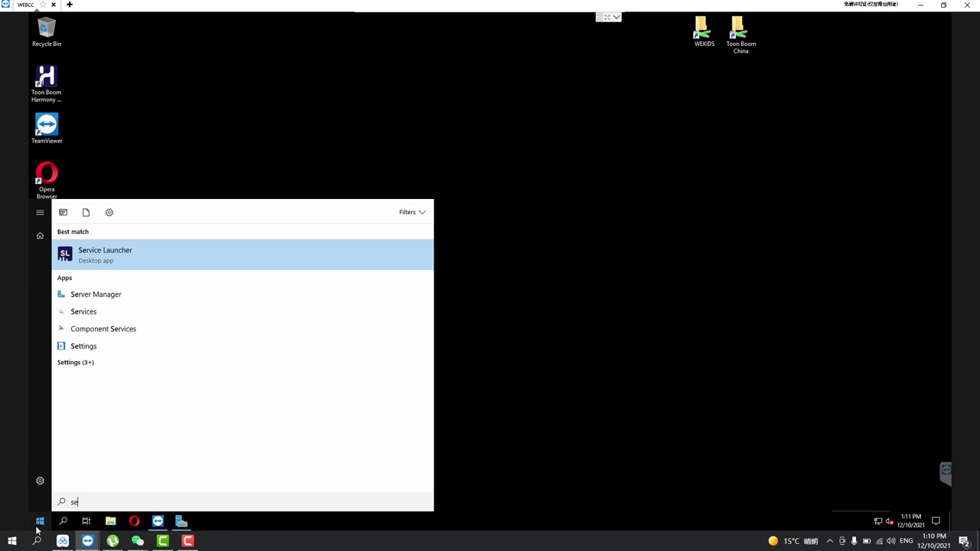
{"action": "left_click", "coordinate": [105, 255]}
Restart the ToonBoom Process service in Service Launcher.
{"action": "left_click", "coordinate": [425, 141]}
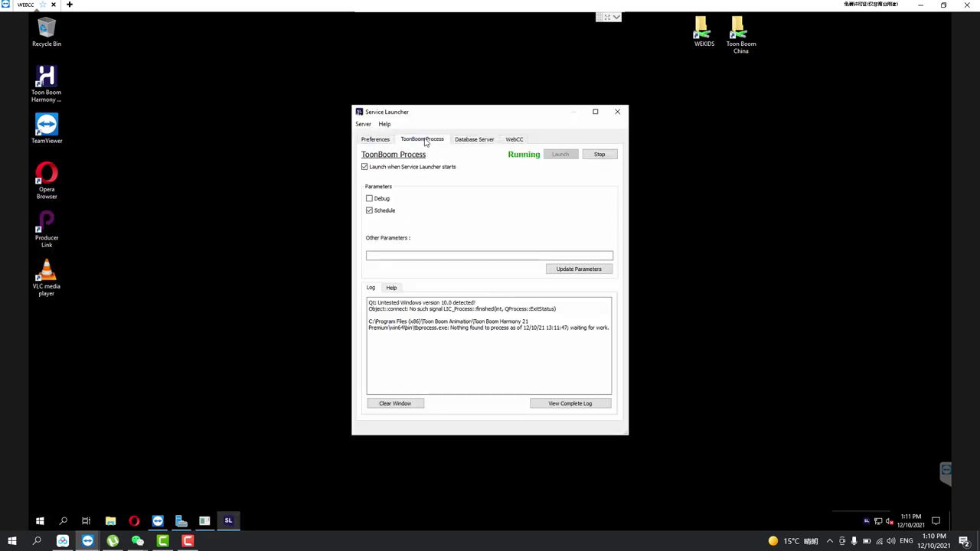
{"action": "left_click", "coordinate": [602, 156]}
{"action": "left_click", "coordinate": [568, 153]}
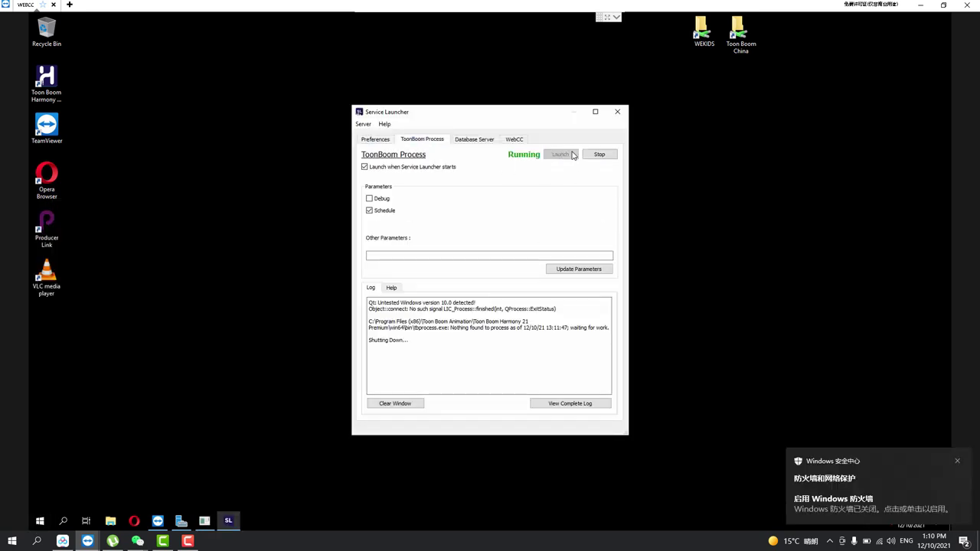
Restart the Database Server and the Web Control Center services.
{"action": "left_click", "coordinate": [463, 140]}
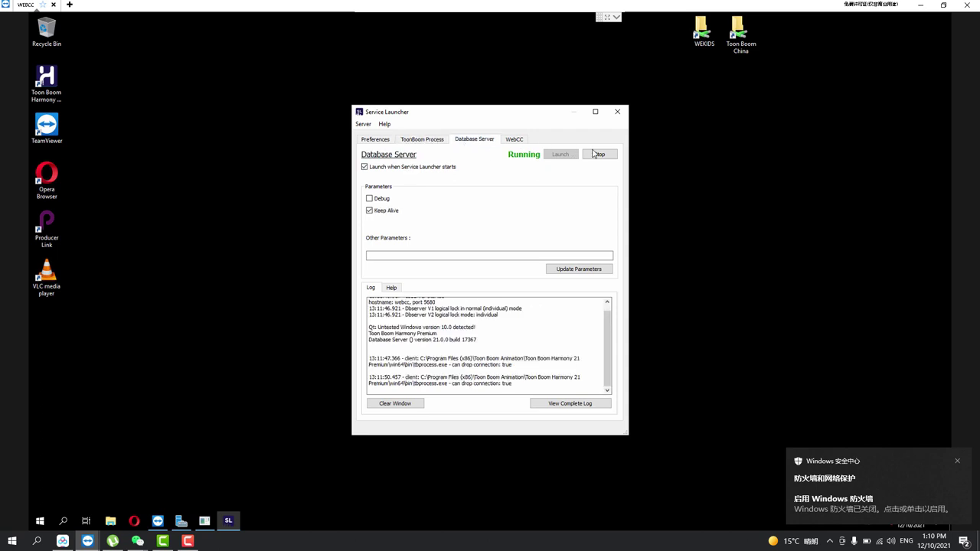
{"action": "left_click", "coordinate": [598, 155]}
{"action": "left_click", "coordinate": [567, 156]}
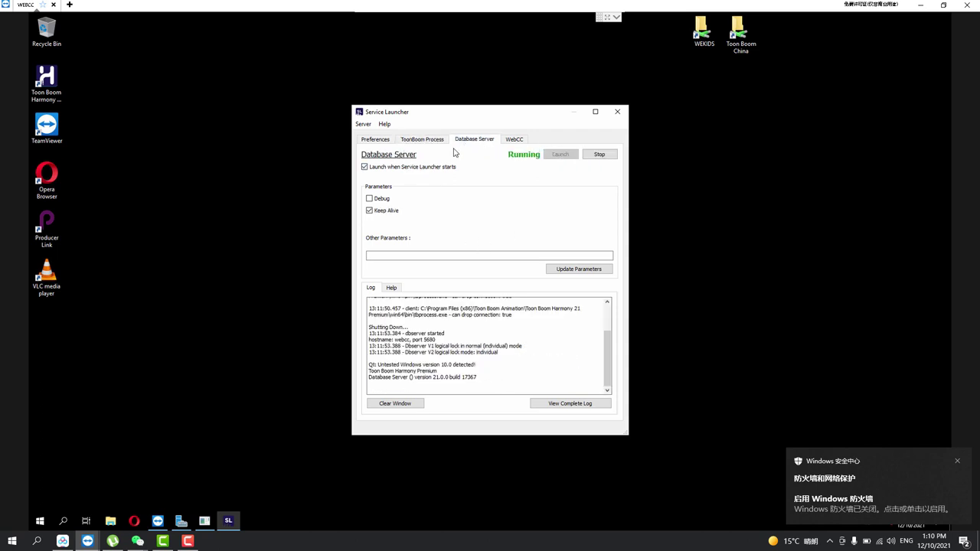
{"action": "left_click", "coordinate": [515, 139]}
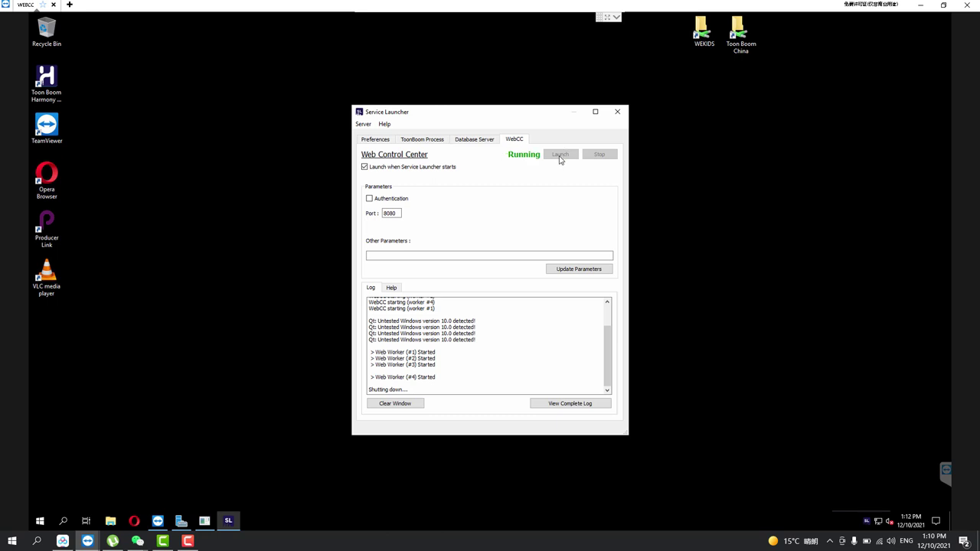
{"action": "left_click", "coordinate": [571, 154]}
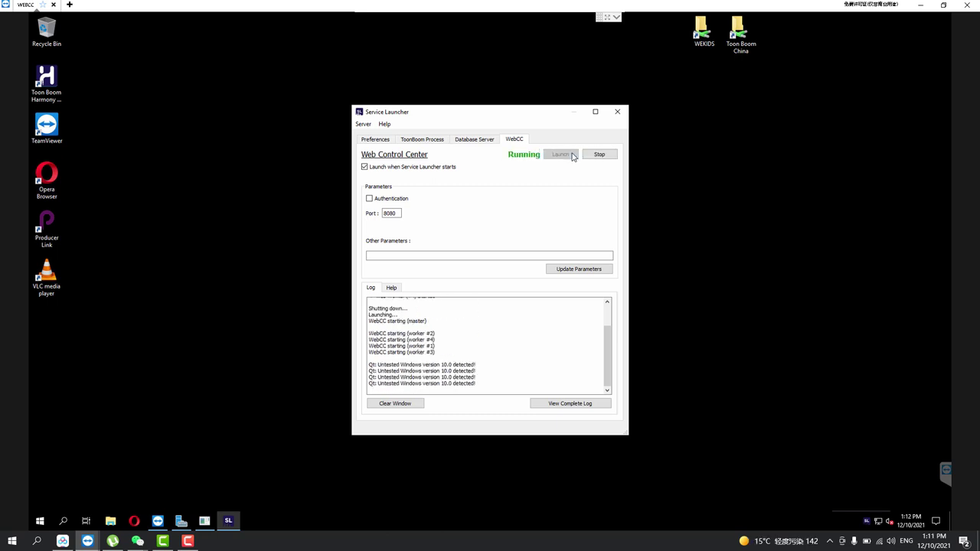
Clear the log windows of the ToonBoom Process, Database Server and WebCC services.
{"action": "left_click", "coordinate": [478, 140]}
{"action": "left_click", "coordinate": [442, 140]}
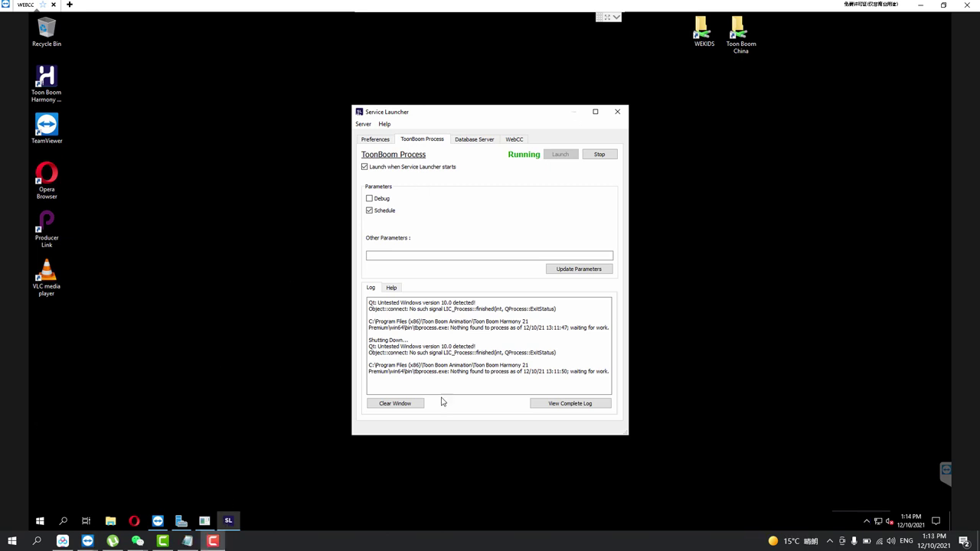
{"action": "left_click", "coordinate": [403, 403]}
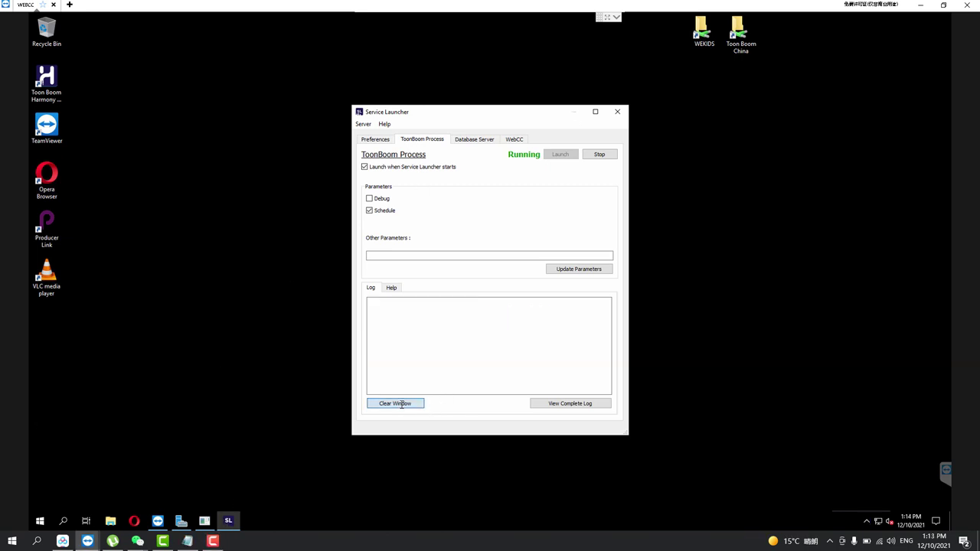
{"action": "left_click", "coordinate": [485, 138]}
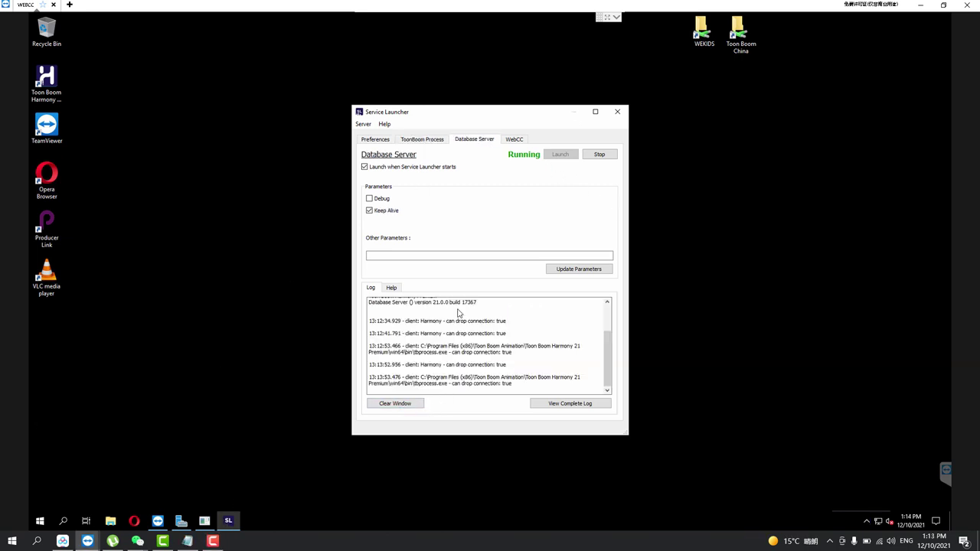
{"action": "left_click", "coordinate": [401, 403]}
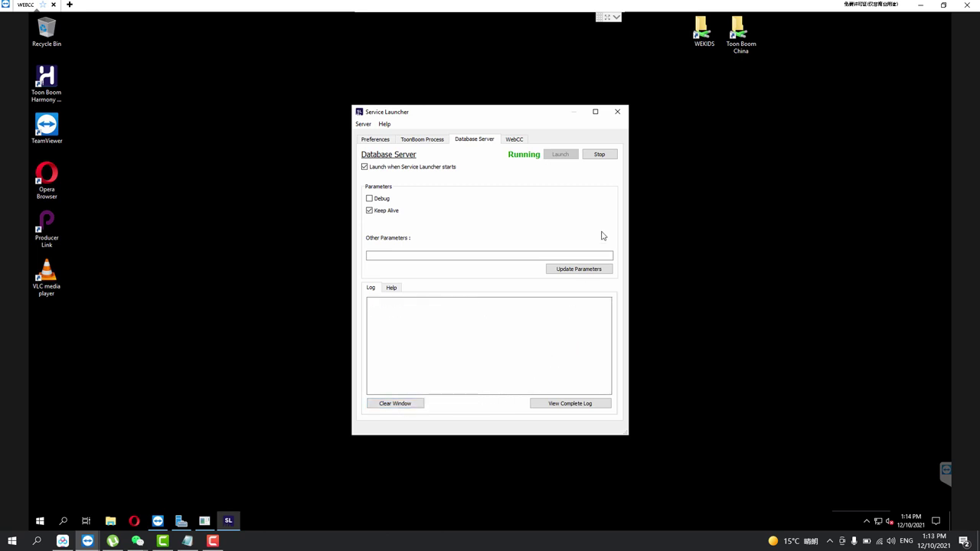
{"action": "left_click", "coordinate": [515, 140]}
{"action": "left_click", "coordinate": [416, 406]}
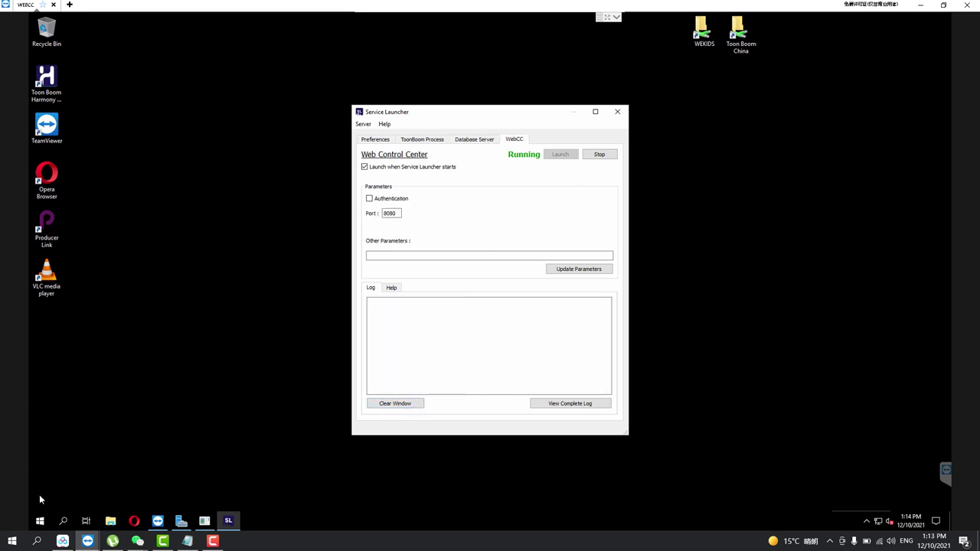
Launch Control Center again and log in with the prefilled user name.
{"action": "left_click", "coordinate": [40, 521]}
{"action": "type", "text": "con"}
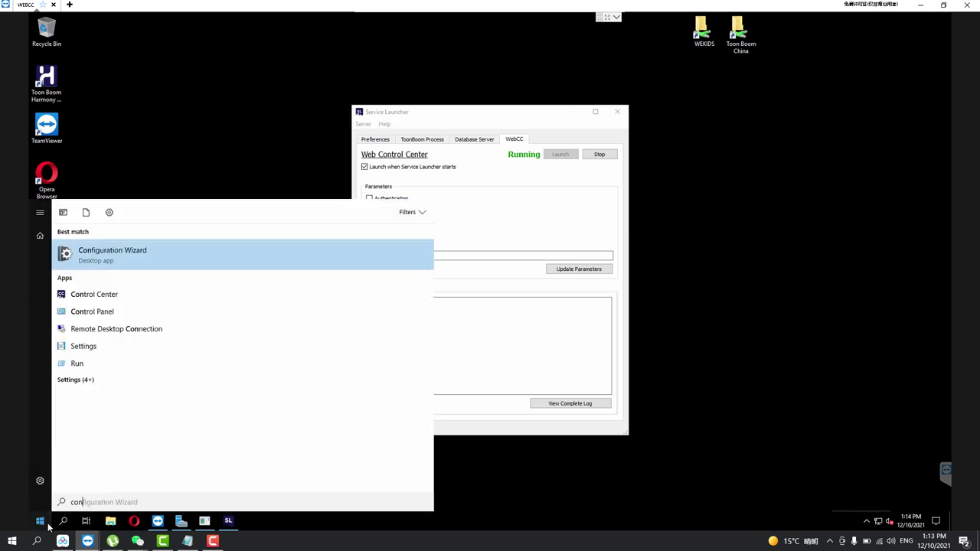
{"action": "left_click", "coordinate": [101, 293]}
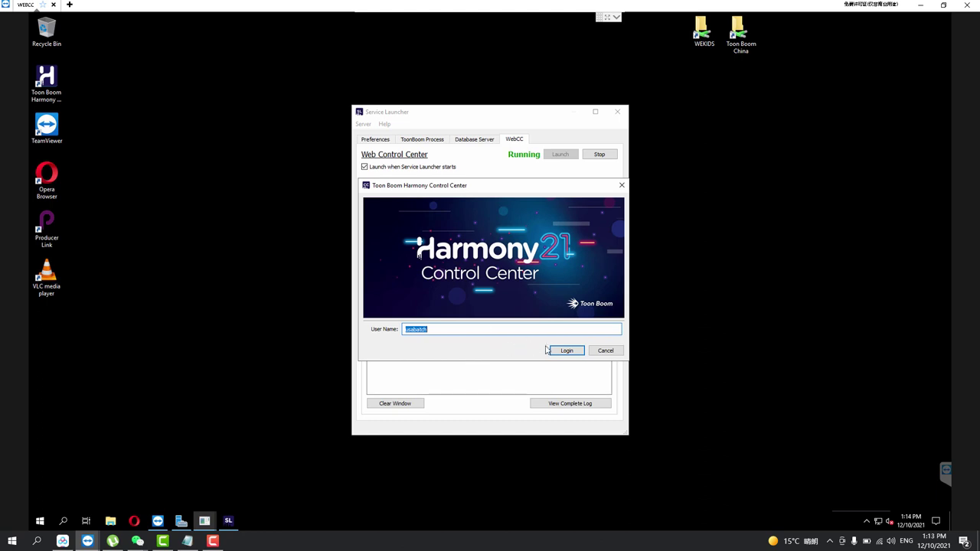
{"action": "left_click", "coordinate": [566, 352]}
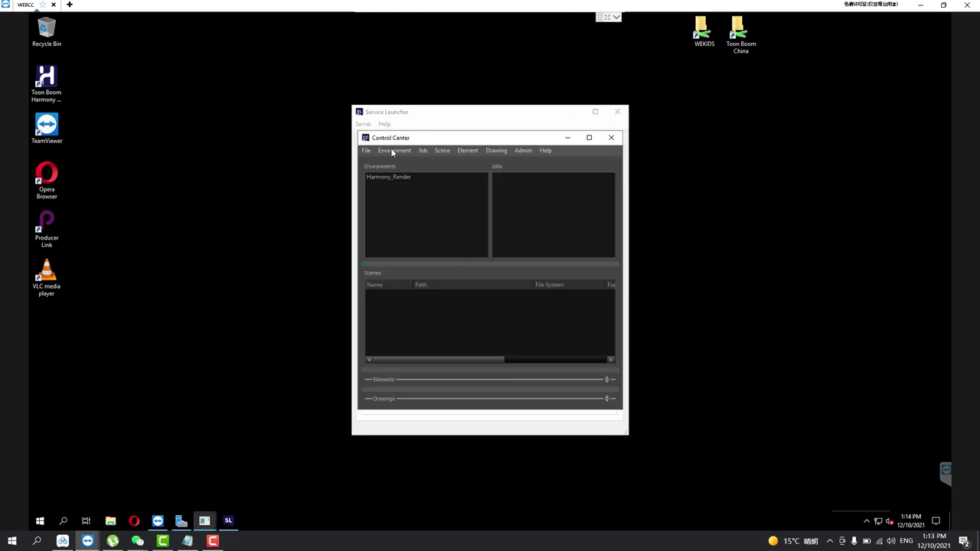
Place the Control Center and Service Launcher windows side by side and show the Database Server log.
{"action": "left_click_drag", "start_coordinate": [421, 141], "coordinate": [203, 121]}
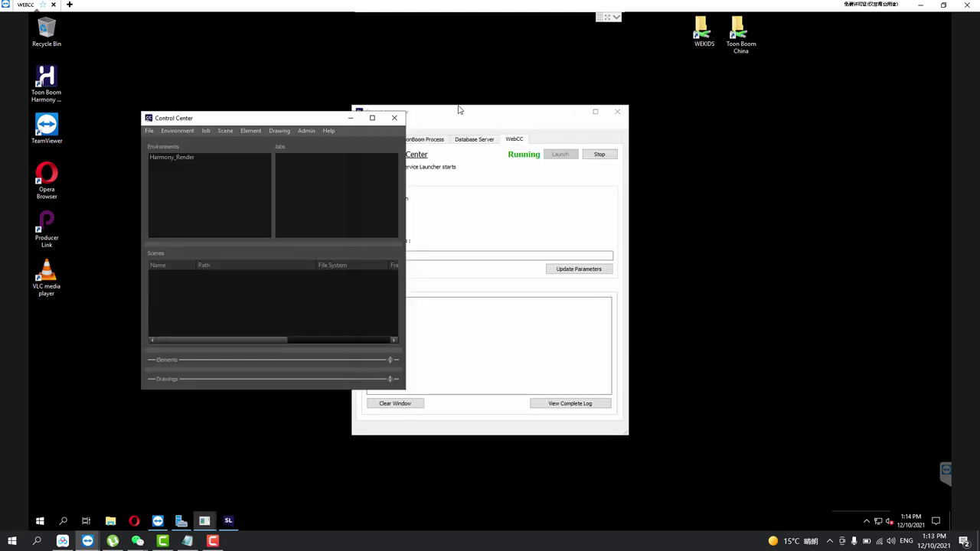
{"action": "left_click_drag", "start_coordinate": [483, 119], "coordinate": [645, 128]}
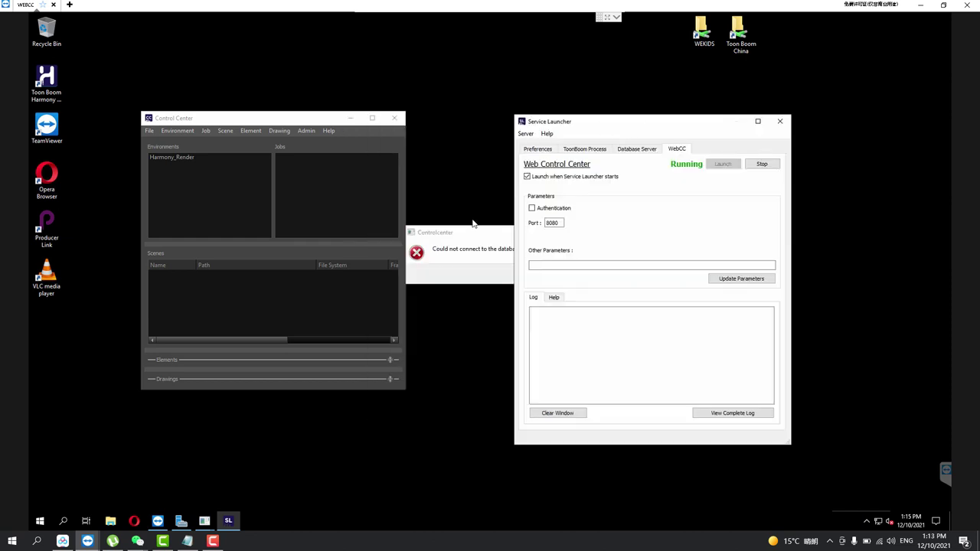
{"action": "left_click", "coordinate": [472, 233]}
{"action": "left_click", "coordinate": [561, 274]}
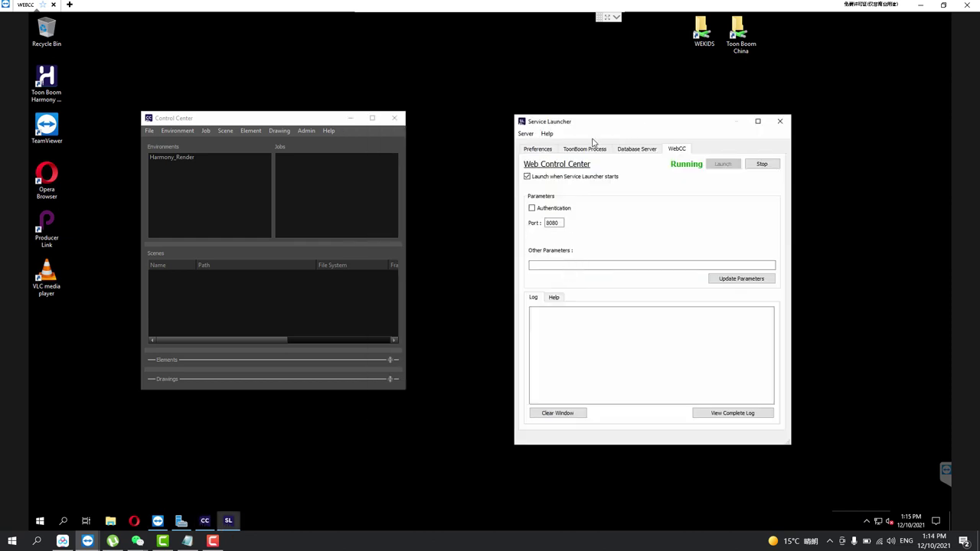
{"action": "left_click_drag", "start_coordinate": [577, 124], "coordinate": [682, 125]}
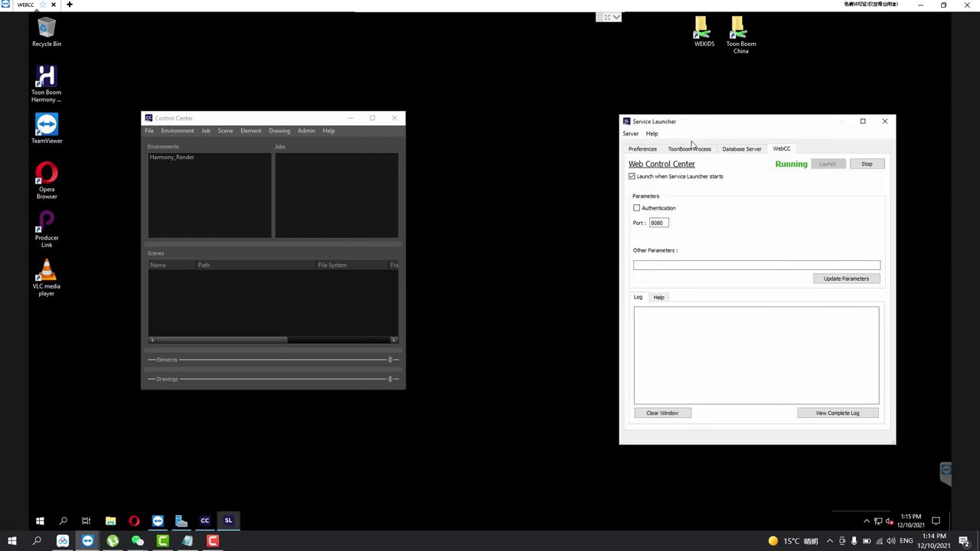
{"action": "left_click", "coordinate": [738, 150]}
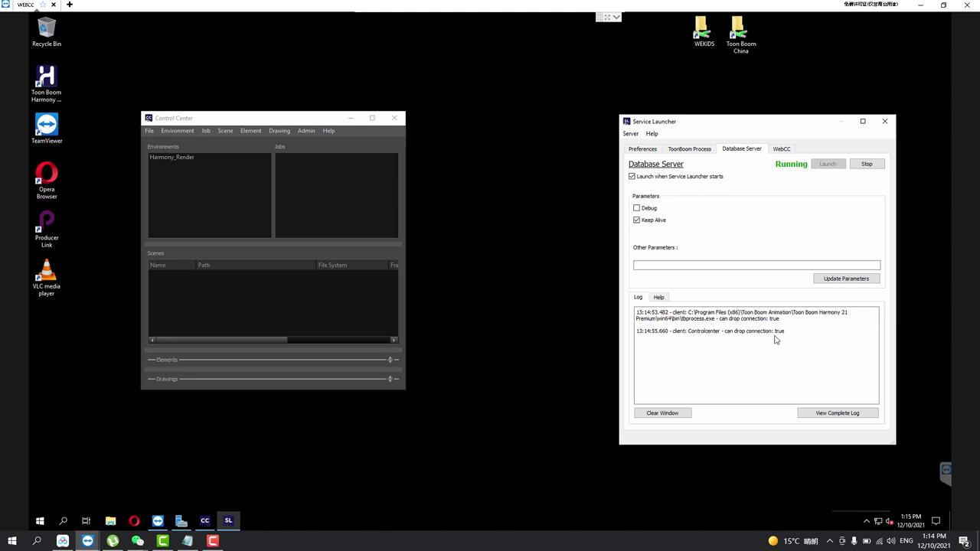
Examine the Harmony_Render environment, its job and greenscreen scene, and the commands available for environments and scenes.
{"action": "left_click", "coordinate": [189, 156]}
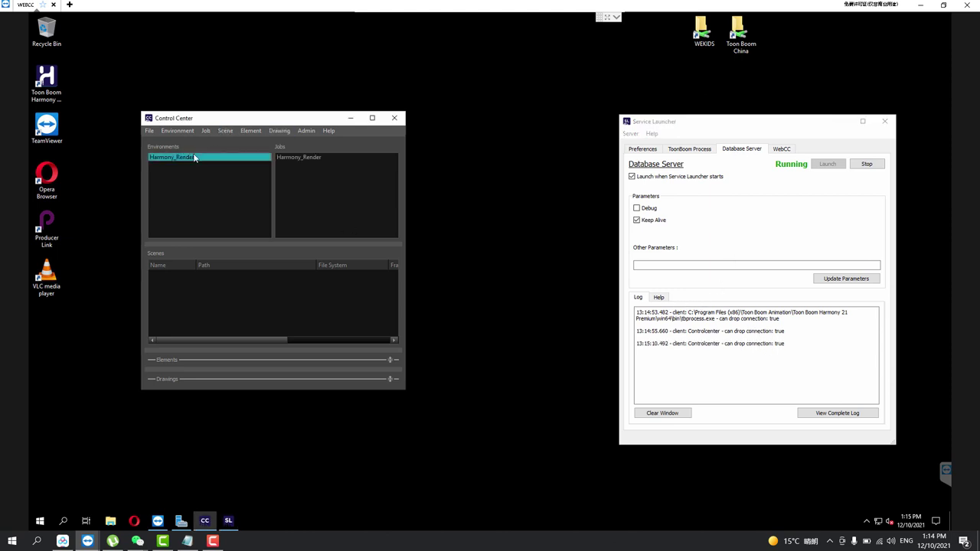
{"action": "left_click", "coordinate": [294, 158]}
{"action": "left_click", "coordinate": [213, 275]}
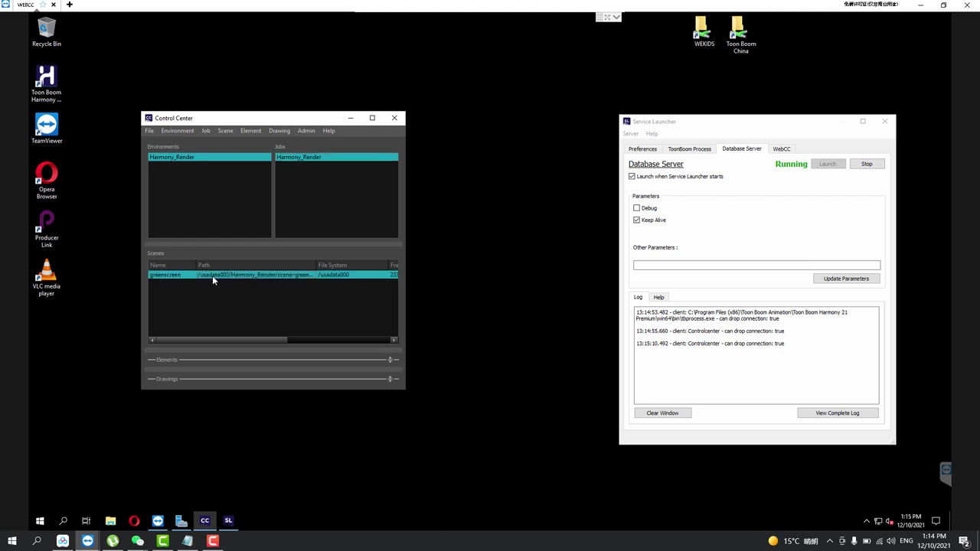
{"action": "left_click", "coordinate": [150, 131]}
{"action": "mouse_move", "coordinate": [176, 133]}
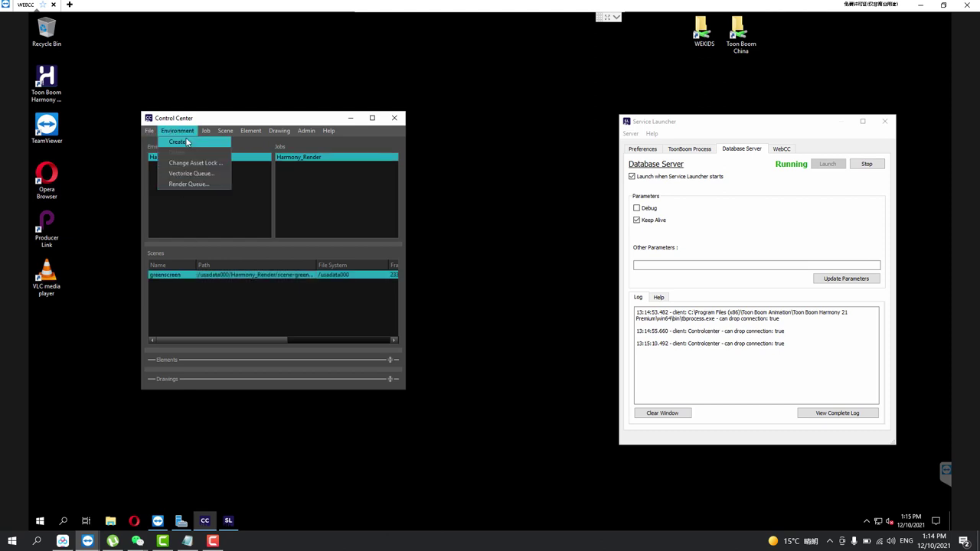
{"action": "mouse_move", "coordinate": [213, 132]}
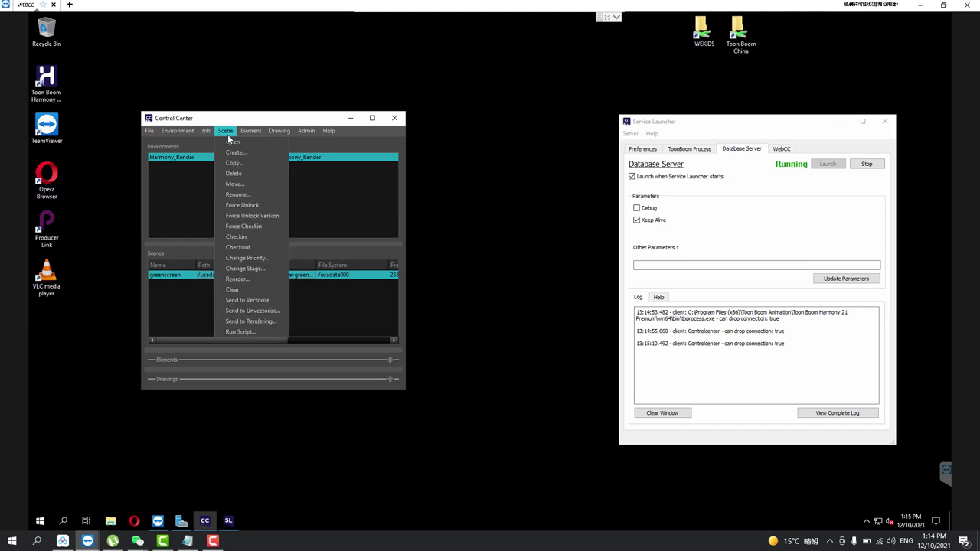
{"action": "left_click", "coordinate": [230, 133]}
{"action": "left_click", "coordinate": [225, 132]}
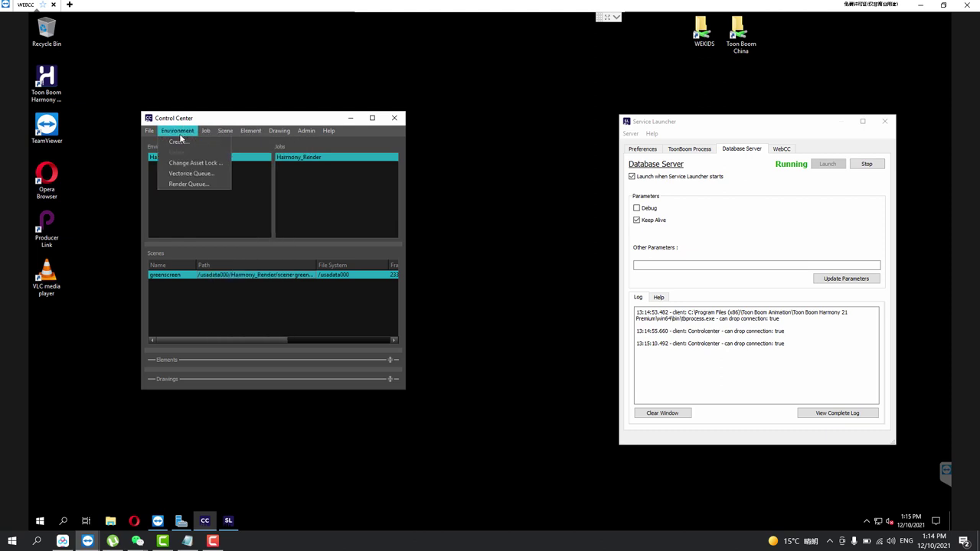
Create an environment named Feature_Film, keeping the rights to modify all scene assets.
{"action": "left_click", "coordinate": [183, 141]}
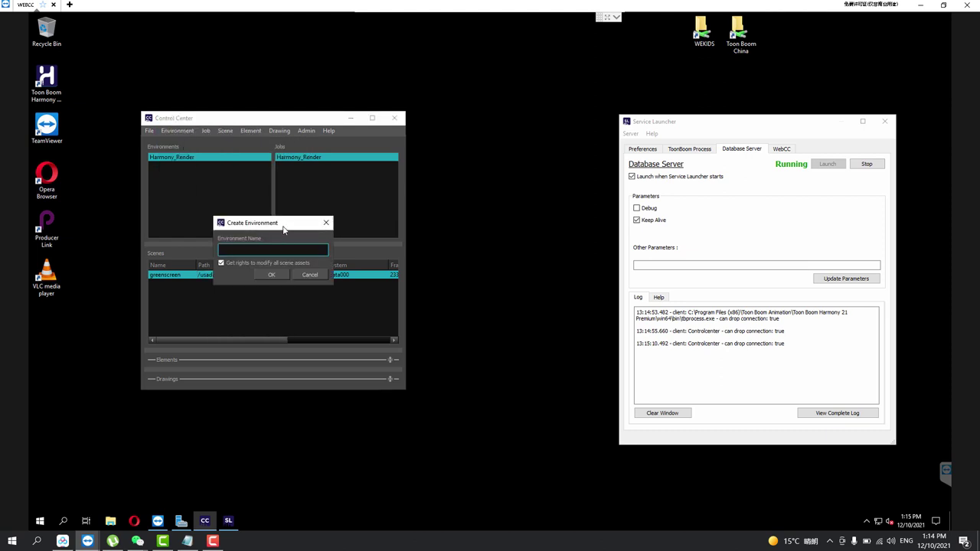
{"action": "type", "text": "Feature_Film"}
{"action": "left_click", "coordinate": [272, 275]}
Create a job named Scene_1 in the Feature_Film environment with TD and ATD set to usabatch and automatic approvals.
{"action": "left_click", "coordinate": [182, 157]}
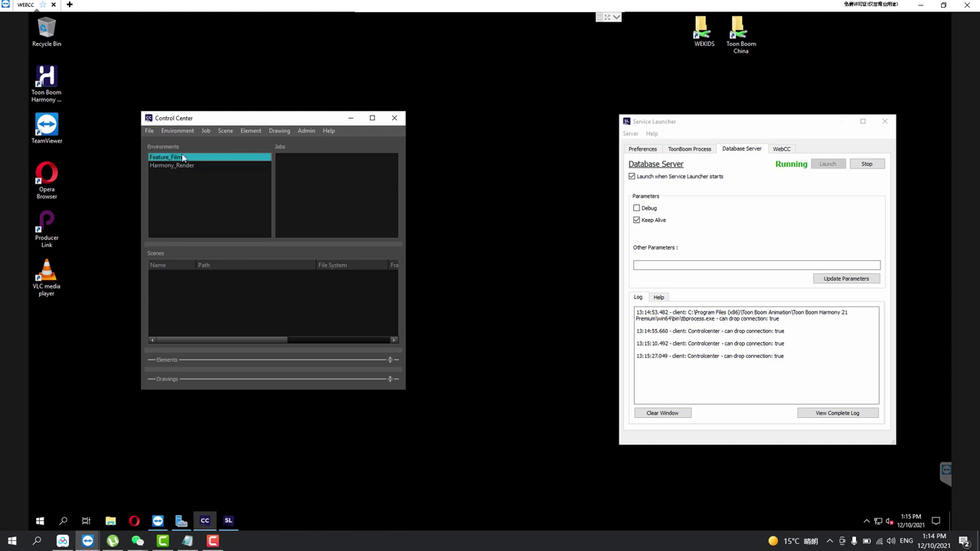
{"action": "left_click", "coordinate": [206, 130]}
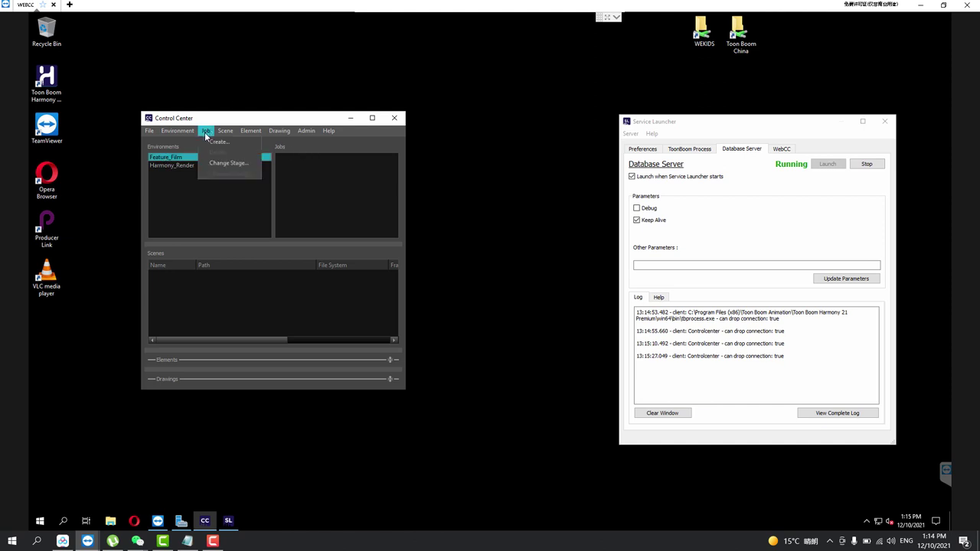
{"action": "left_click", "coordinate": [210, 142]}
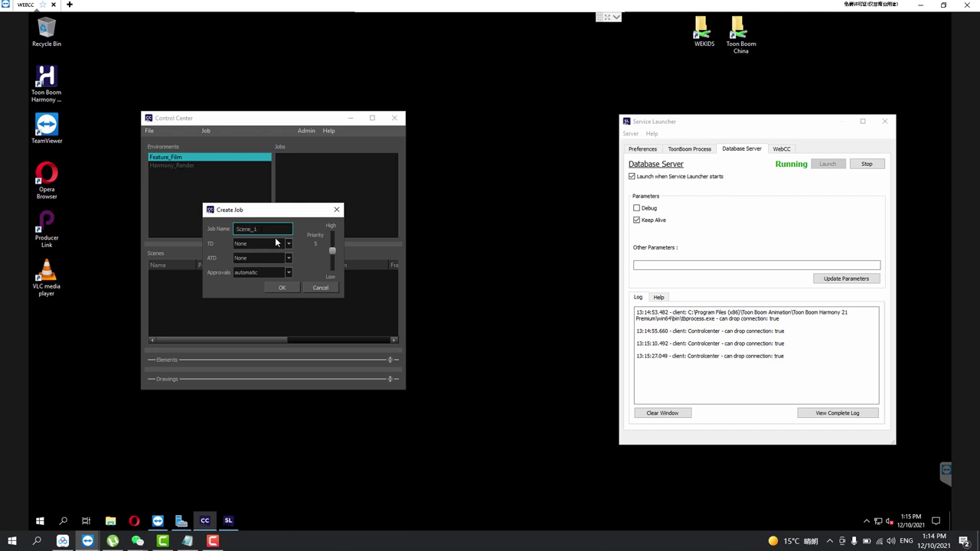
{"action": "left_click", "coordinate": [275, 242]}
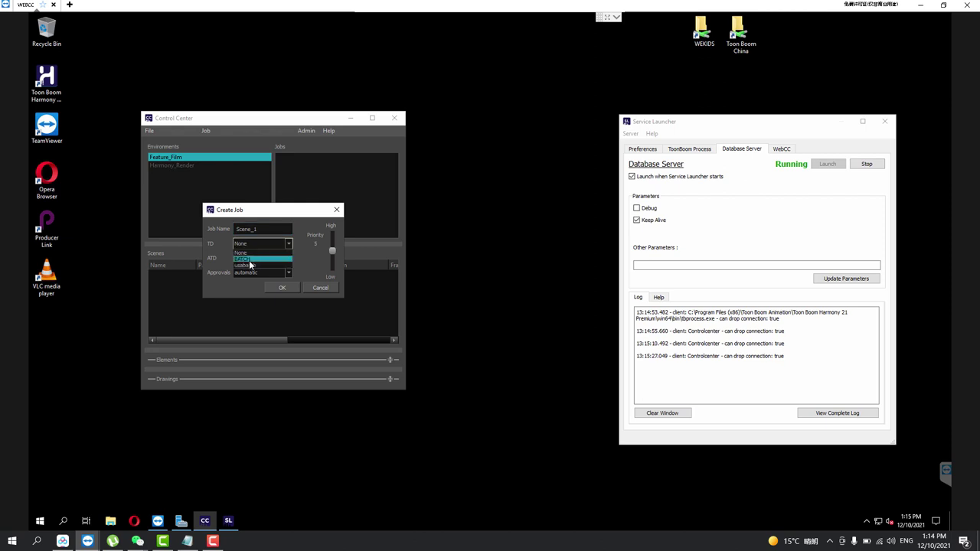
{"action": "left_click", "coordinate": [250, 265]}
{"action": "left_click", "coordinate": [246, 260]}
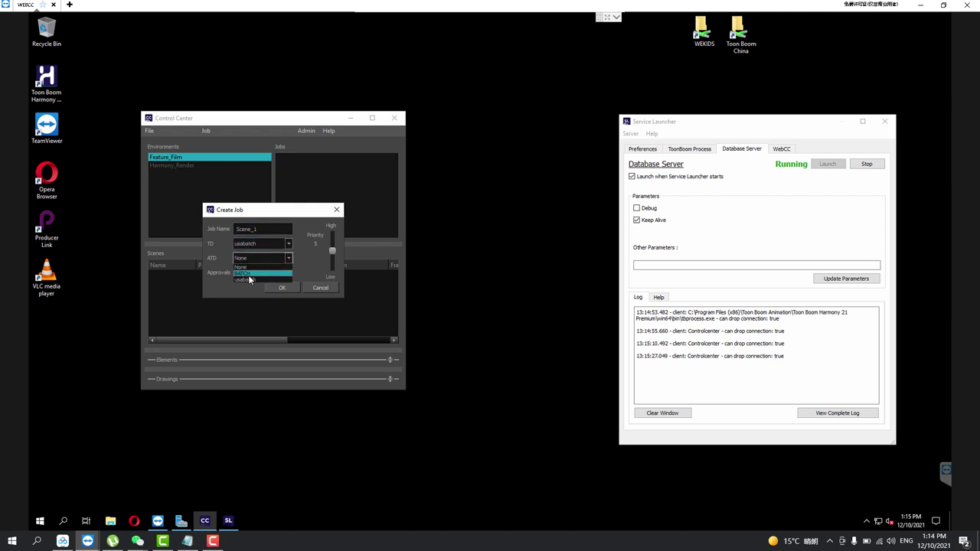
{"action": "left_click", "coordinate": [250, 278]}
{"action": "left_click", "coordinate": [264, 274]}
{"action": "left_click", "coordinate": [279, 280]}
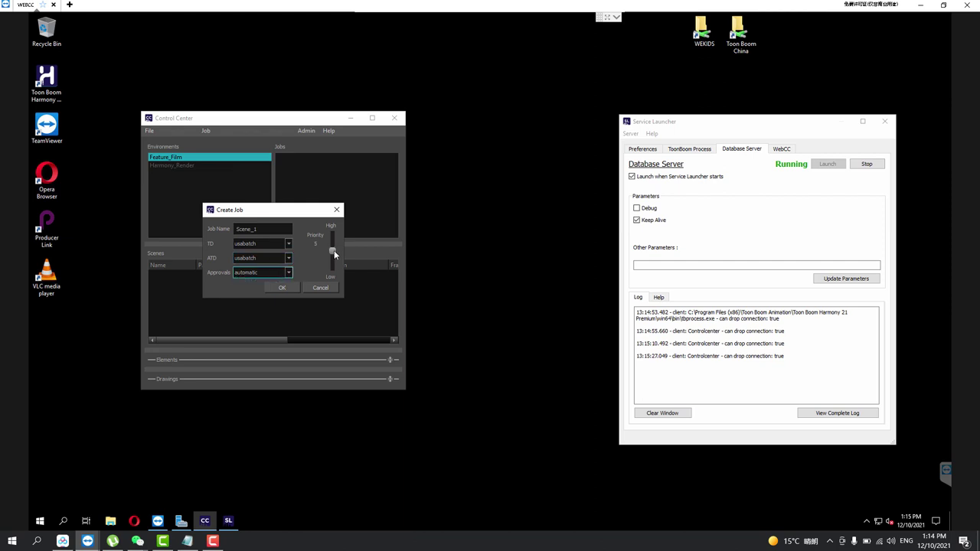
{"action": "left_click", "coordinate": [282, 287]}
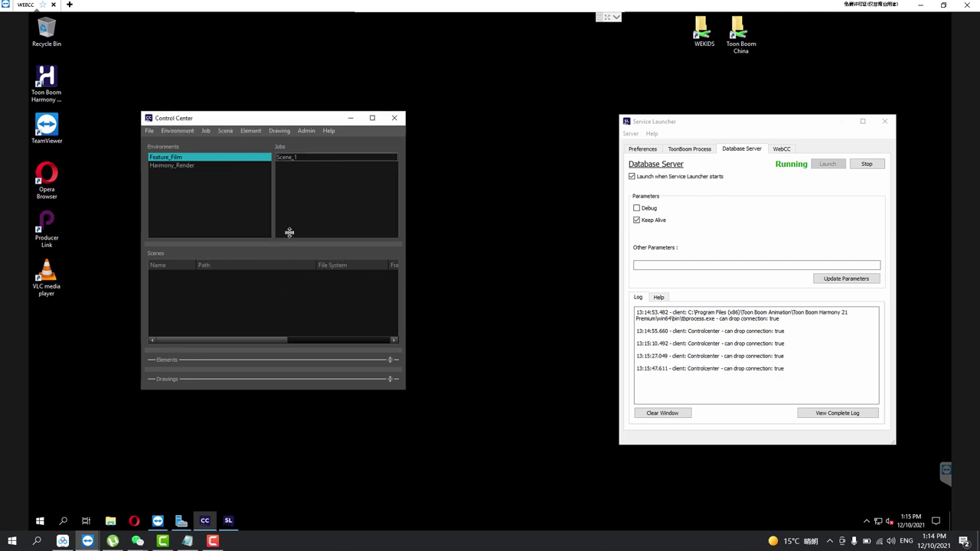
Look at the Change Stage options for the Scene_1 job without moving it out of production.
{"action": "right_click", "coordinate": [288, 157]}
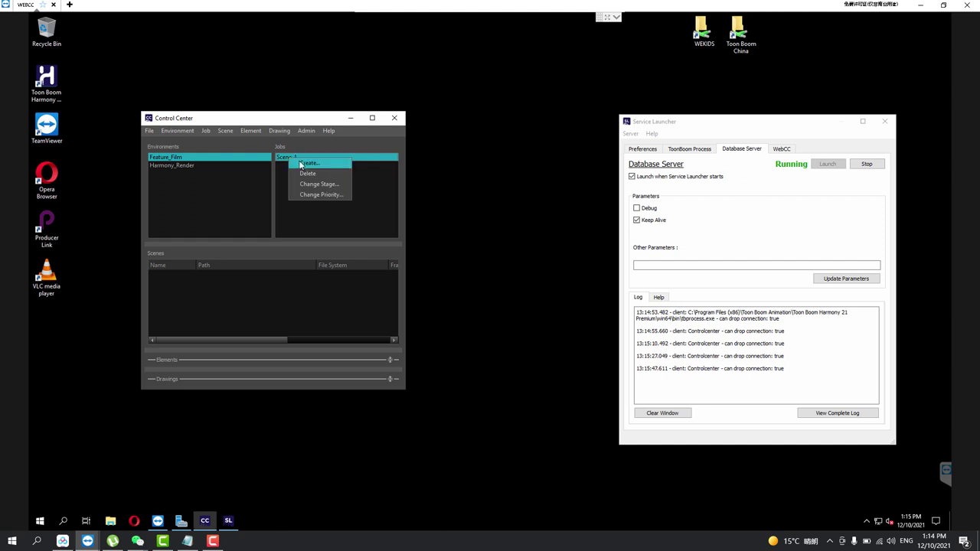
{"action": "left_click", "coordinate": [313, 184]}
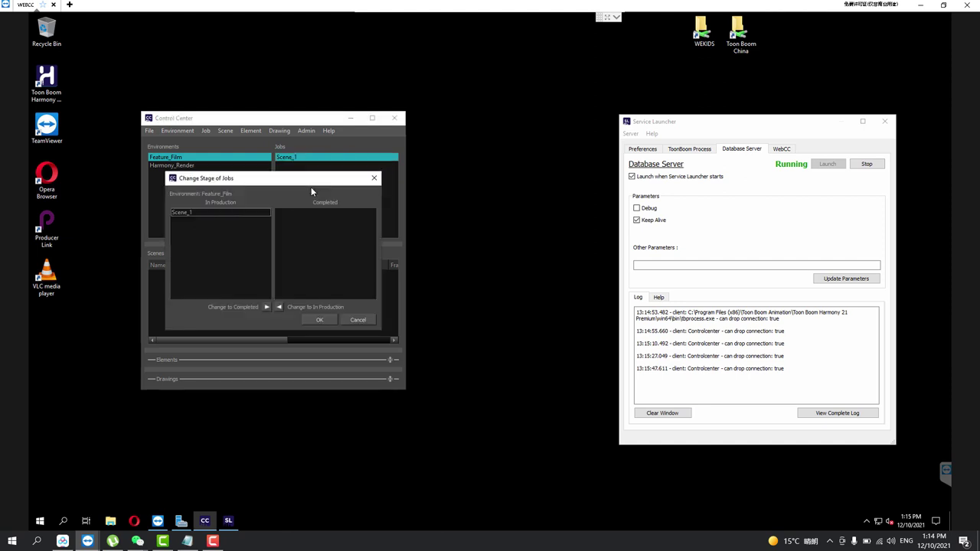
{"action": "left_click", "coordinate": [356, 319]}
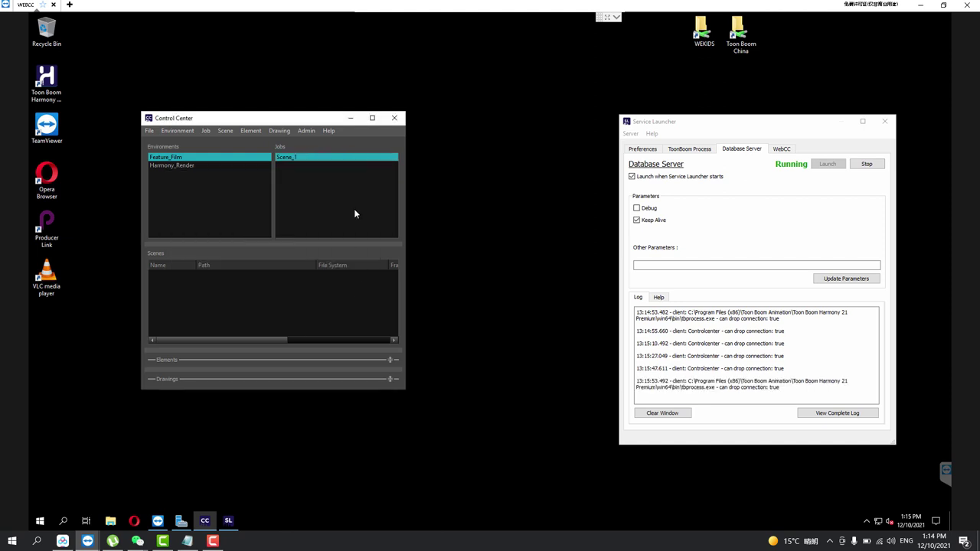
Add a user of type Animator, filling in the first name and last name and using the full name as the user name.
{"action": "left_click", "coordinate": [280, 130]}
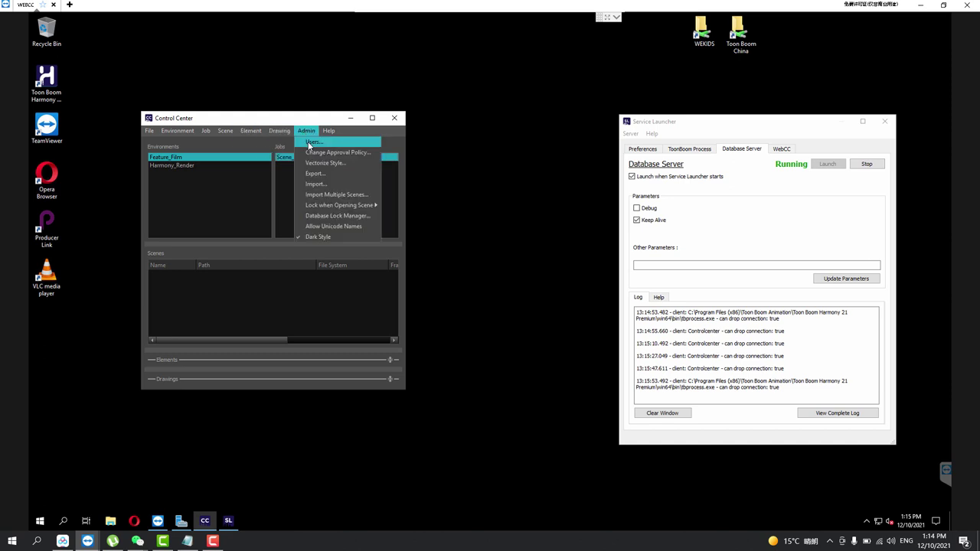
{"action": "left_click", "coordinate": [310, 142]}
{"action": "left_click", "coordinate": [189, 340]}
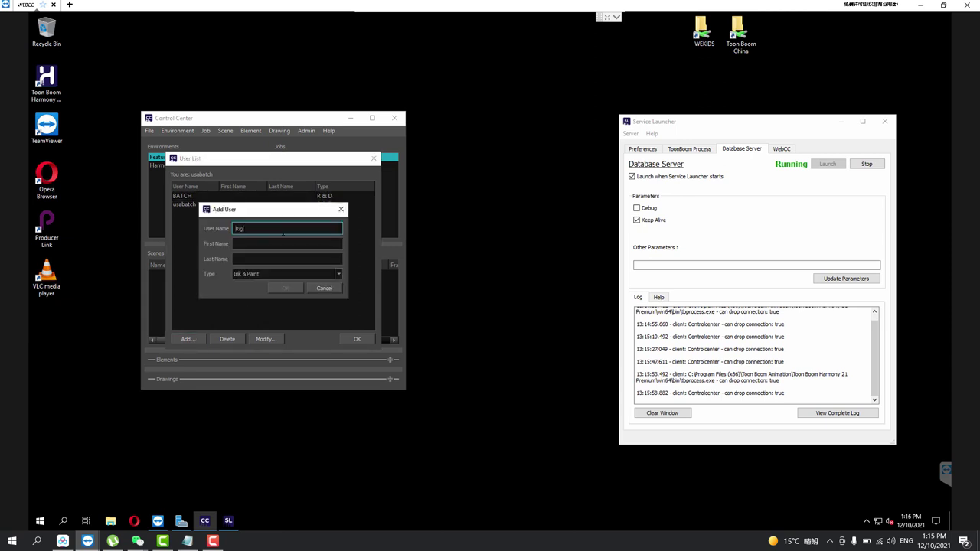
{"action": "key", "text": "Tab"}
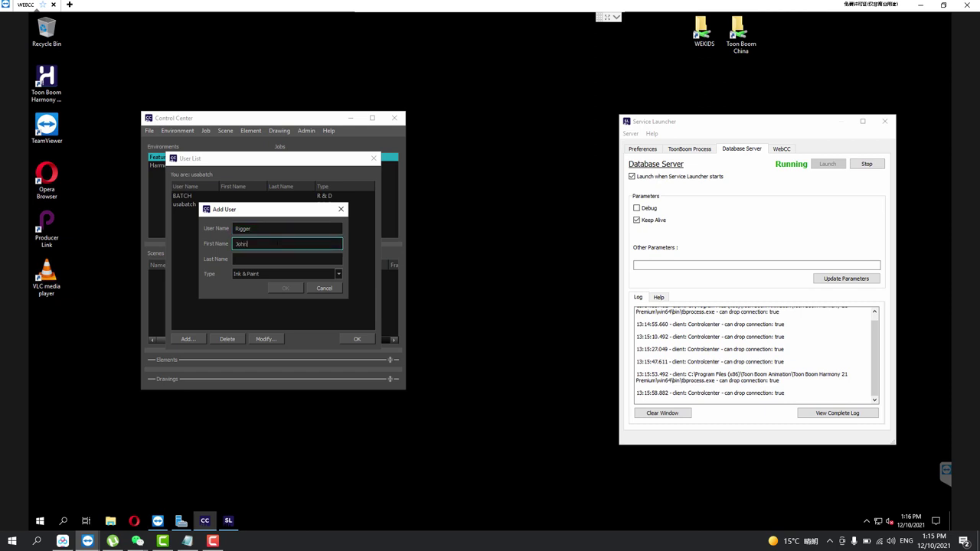
{"action": "key", "text": "Tab"}
{"action": "type", "text": "Smith"}
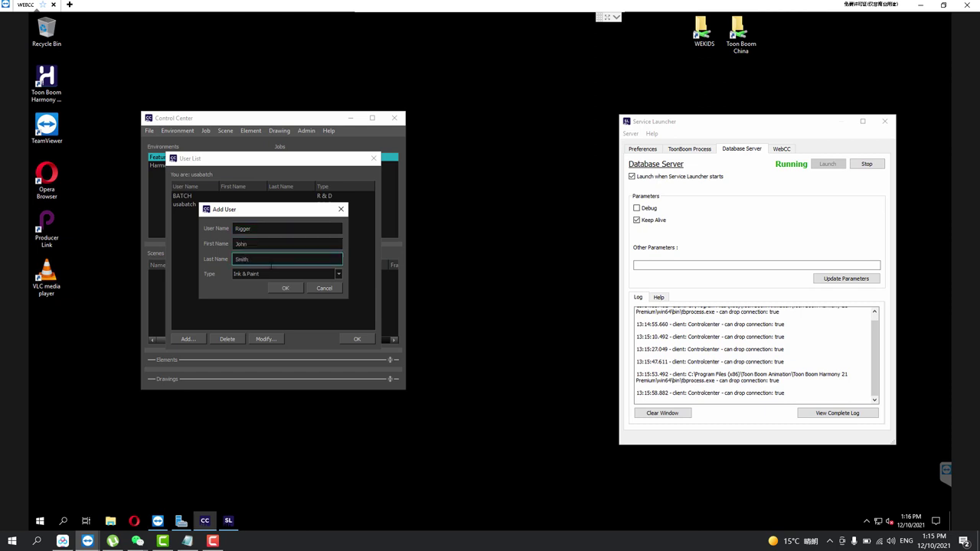
{"action": "left_click", "coordinate": [267, 274]}
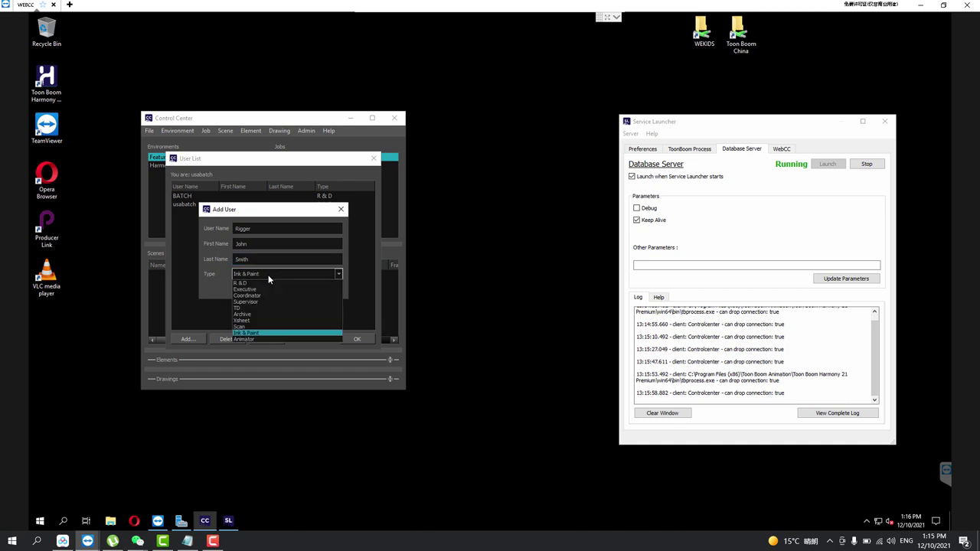
{"action": "left_click", "coordinate": [267, 339]}
{"action": "left_click", "coordinate": [289, 228]}
{"action": "key", "text": "ctrl+a"}
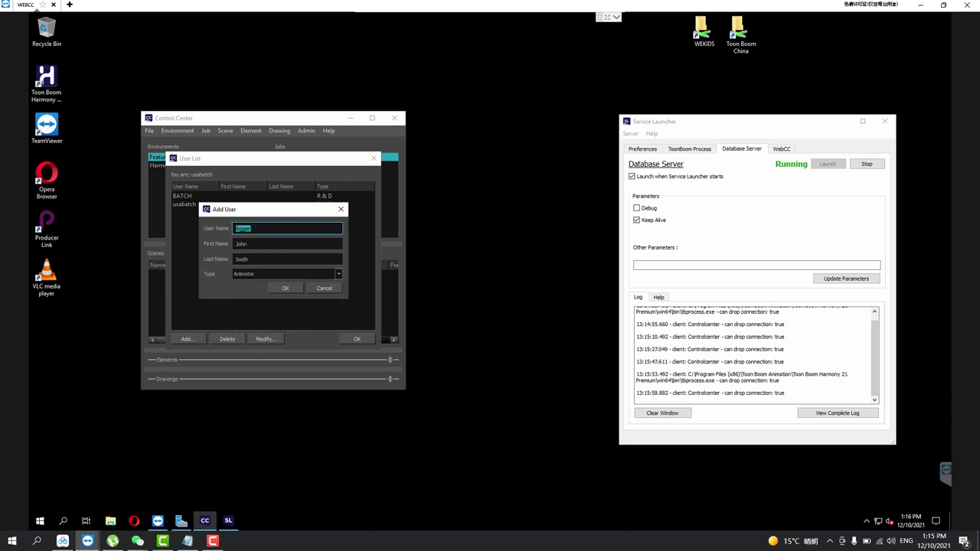
{"action": "type", "text": "J"}
{"action": "left_click", "coordinate": [285, 288]}
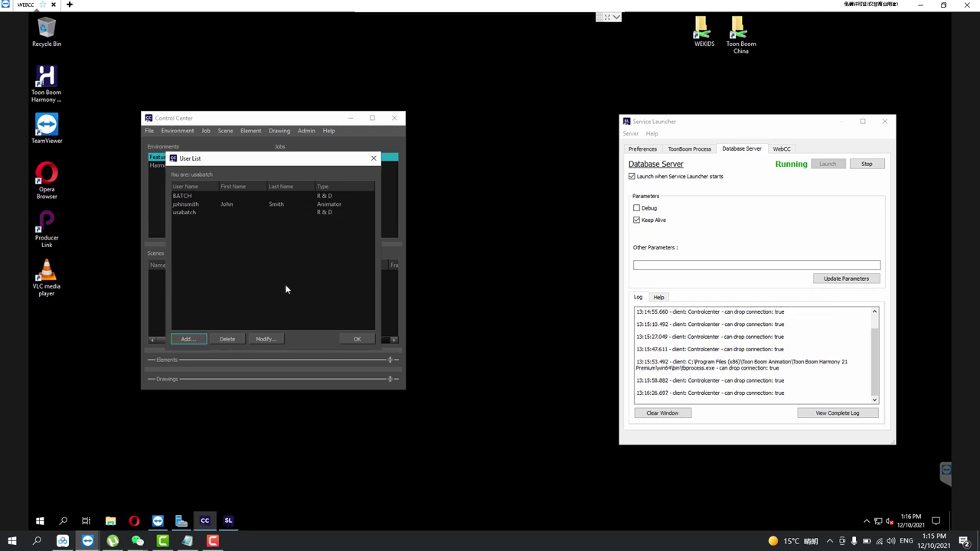
Check the new animator's account details for modification and close the user list without changes.
{"action": "left_click", "coordinate": [199, 204]}
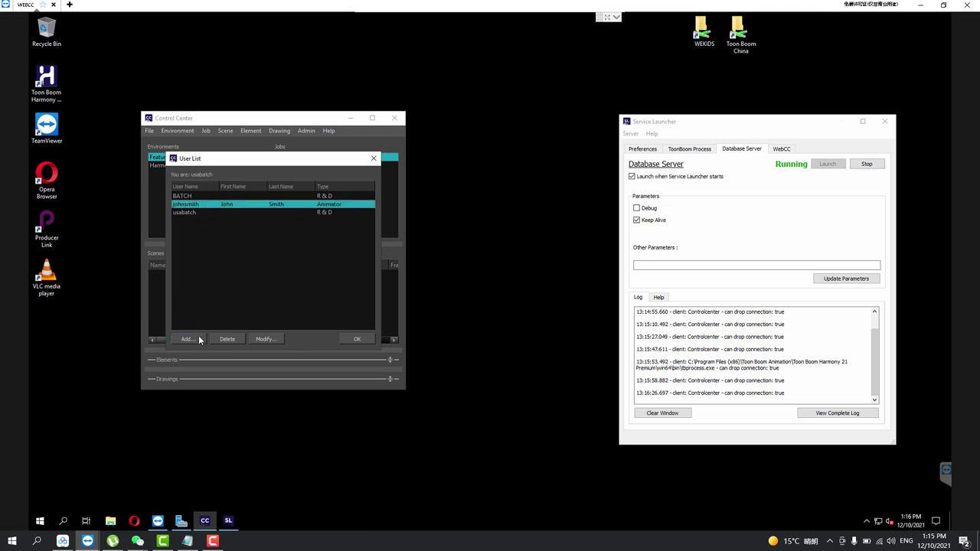
{"action": "left_click", "coordinate": [262, 341]}
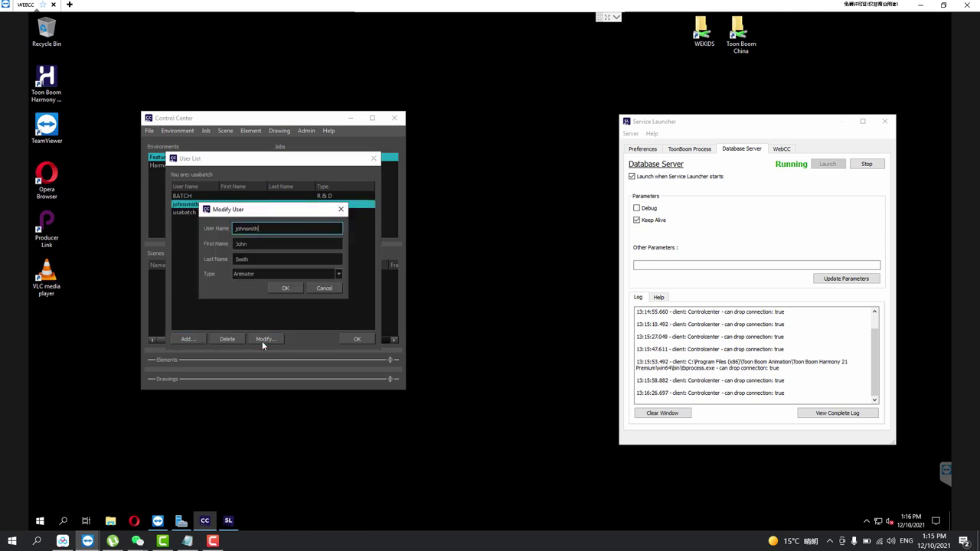
{"action": "left_click", "coordinate": [324, 288]}
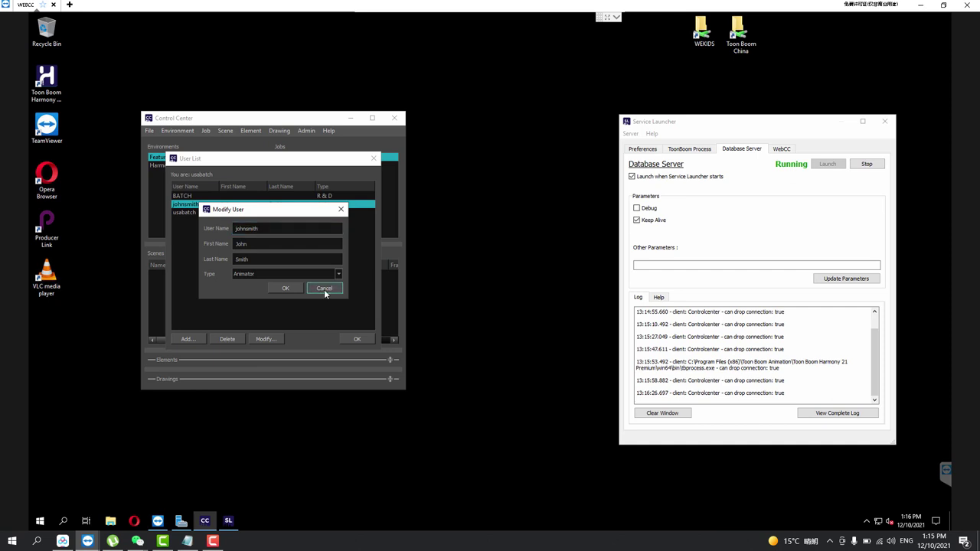
{"action": "left_click", "coordinate": [352, 338]}
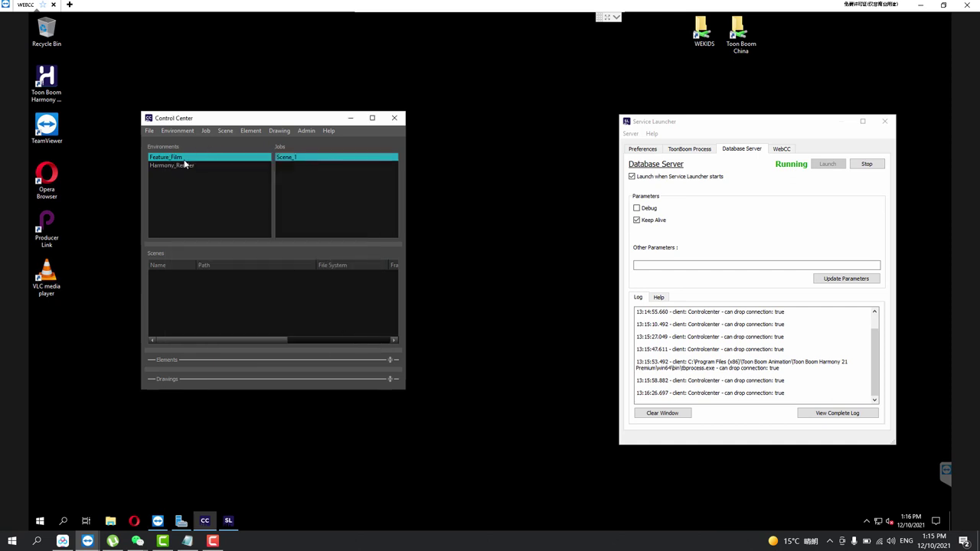
Review the stage and priority settings of the Scene_1 job and the commands available for jobs and scenes.
{"action": "right_click", "coordinate": [284, 160]}
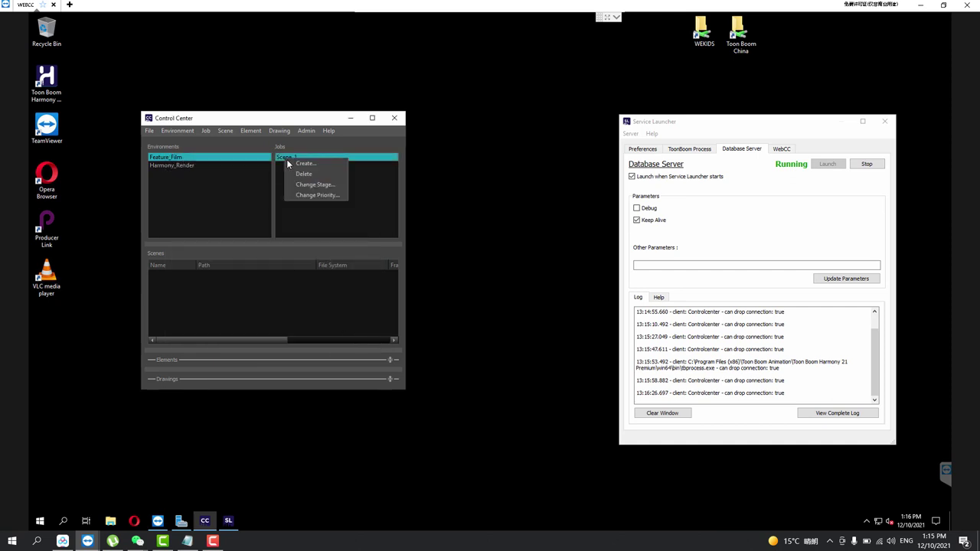
{"action": "left_click", "coordinate": [306, 185]}
{"action": "key", "text": "Escape"}
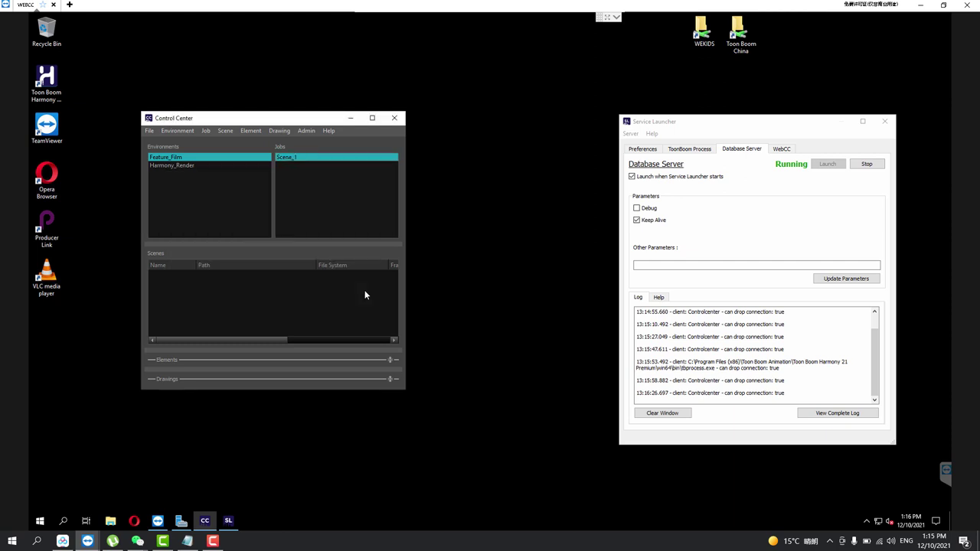
{"action": "right_click", "coordinate": [298, 160]}
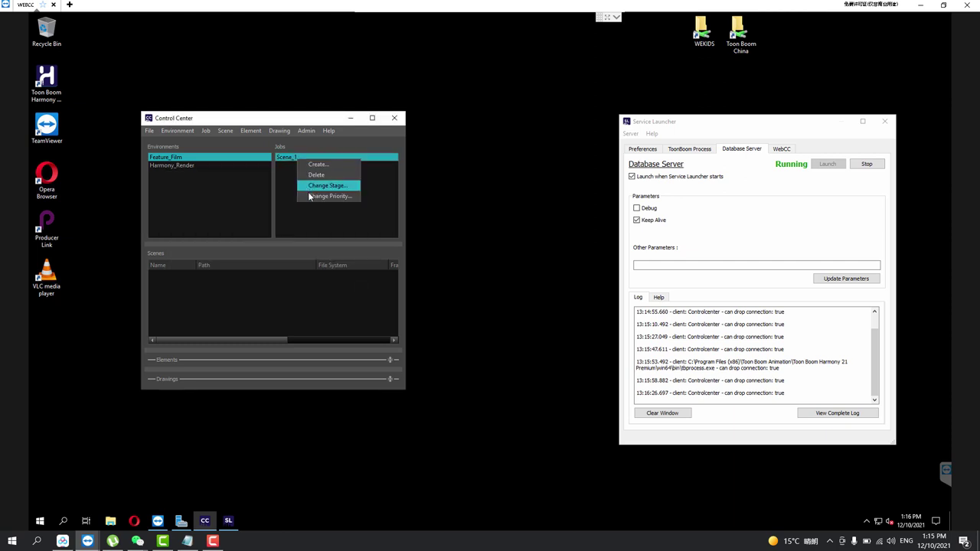
{"action": "left_click", "coordinate": [308, 197]}
{"action": "left_click", "coordinate": [289, 293]}
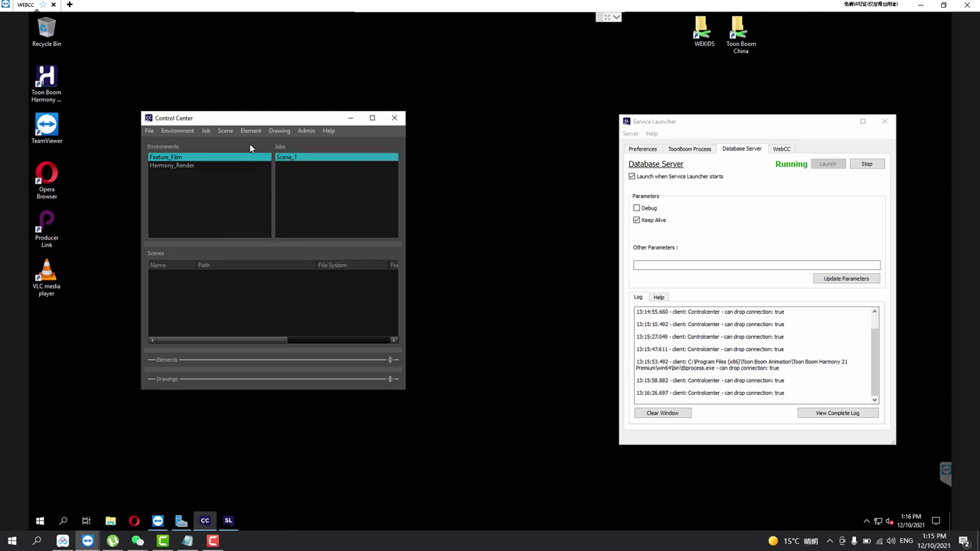
{"action": "right_click", "coordinate": [292, 155]}
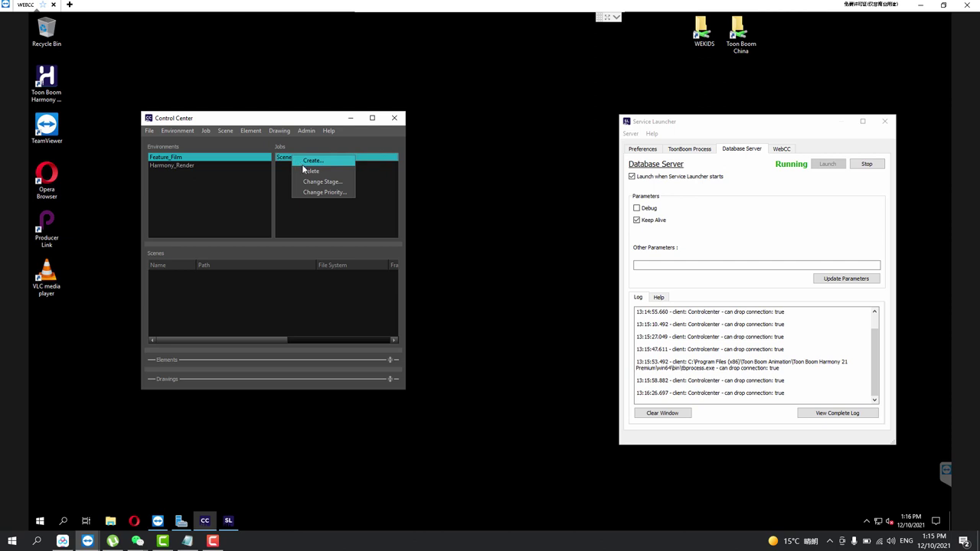
{"action": "left_click", "coordinate": [230, 131]}
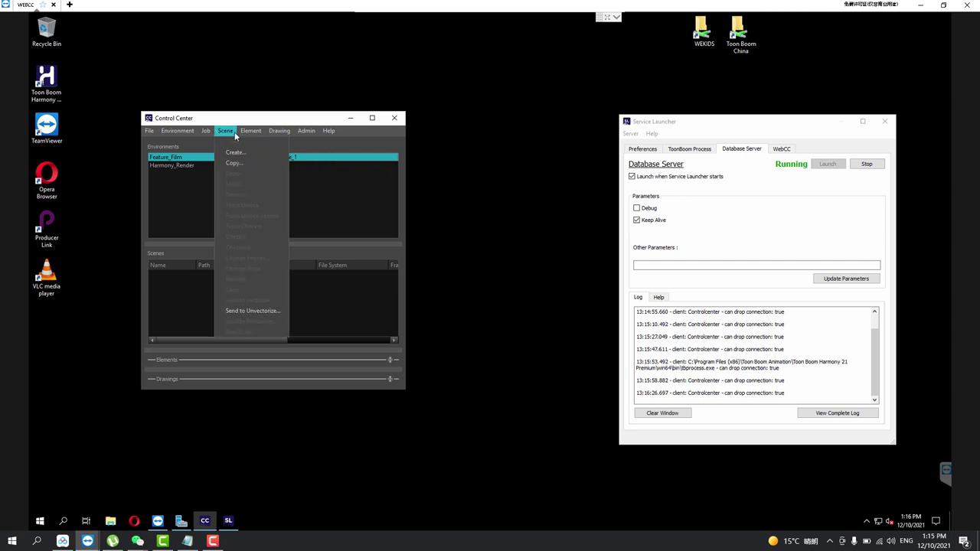
{"action": "left_click", "coordinate": [252, 142]}
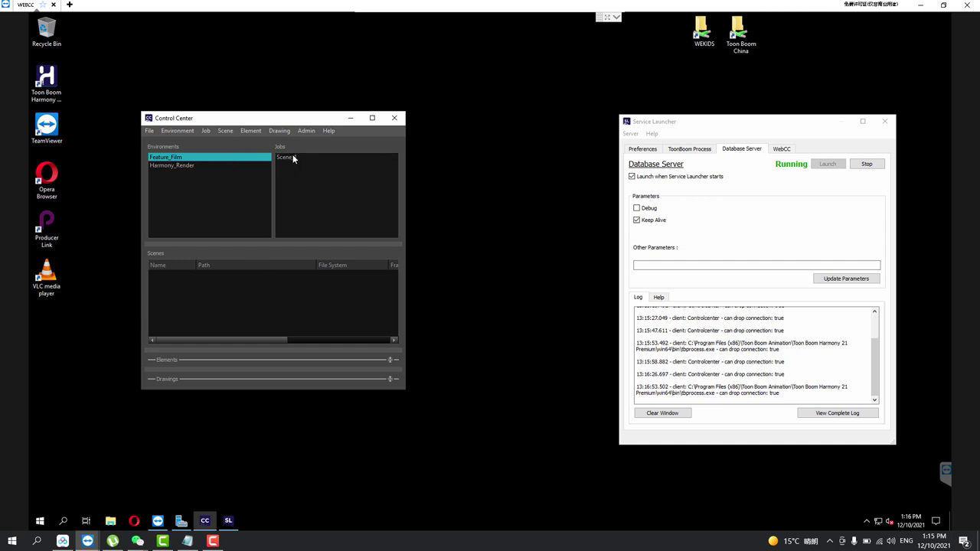
Start creating scenes in the Scene_1 job, listing Shot_1, Shot_2 and Shot_3 as scene names.
{"action": "left_click", "coordinate": [293, 158]}
{"action": "left_click", "coordinate": [226, 130]}
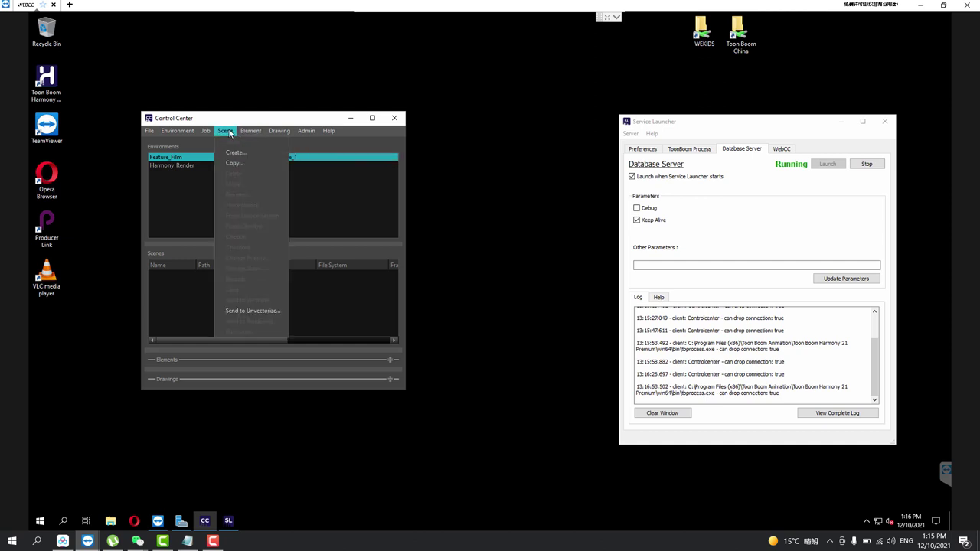
{"action": "left_click", "coordinate": [235, 154]}
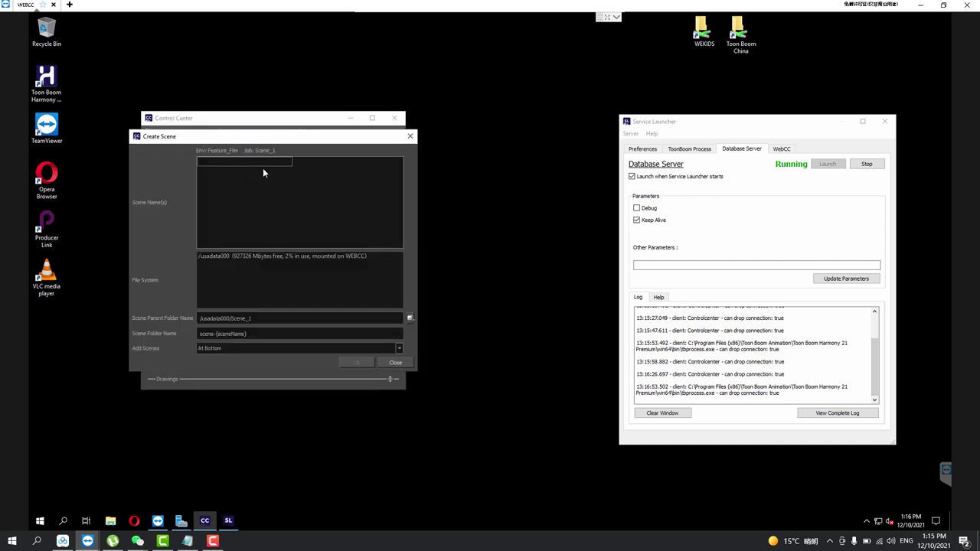
{"action": "left_click", "coordinate": [260, 162]}
{"action": "left_click", "coordinate": [260, 162]}
{"action": "key", "text": "Return"}
{"action": "type", "text": "Shot_1"}
{"action": "key", "text": "Return"}
{"action": "left_click", "coordinate": [227, 170]}
{"action": "key", "text": "Return"}
{"action": "left_click", "coordinate": [205, 181]}
{"action": "type", "text": "Shot_3"}
{"action": "key", "text": "Return"}
Add Shot_4, Shot_5, Shot_6 and Shot_7 to the list of new scene names.
{"action": "left_click", "coordinate": [206, 189]}
{"action": "left_click", "coordinate": [207, 189]}
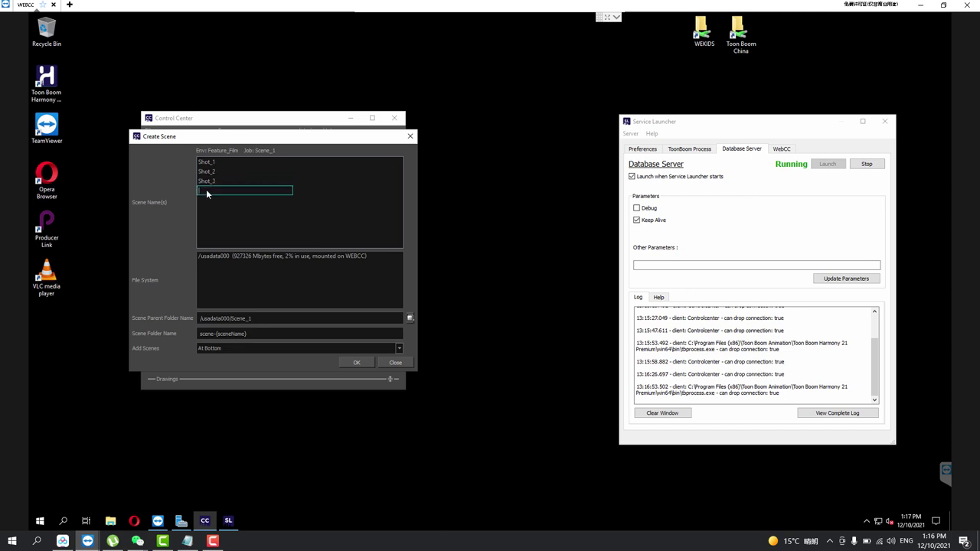
{"action": "key", "text": "Return"}
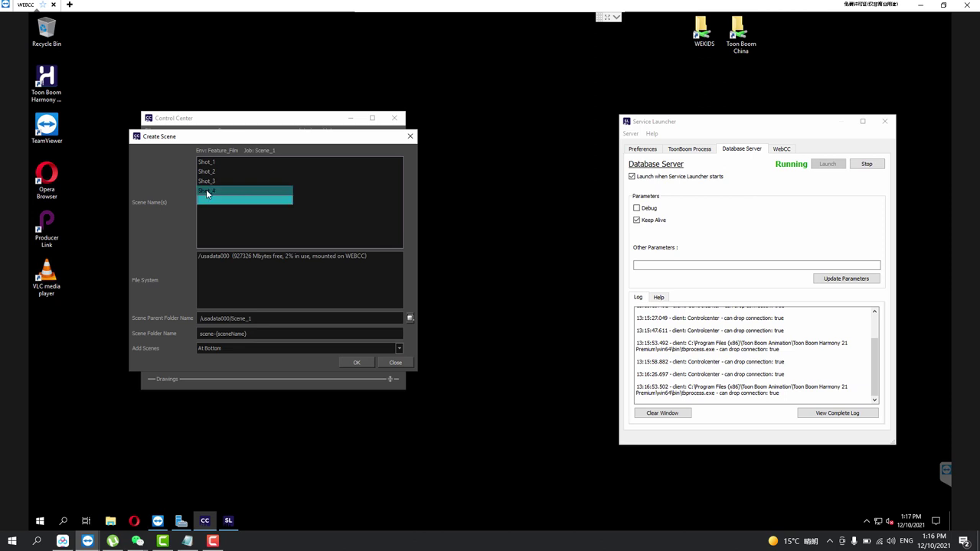
{"action": "left_click", "coordinate": [212, 199]}
{"action": "left_click", "coordinate": [211, 199]}
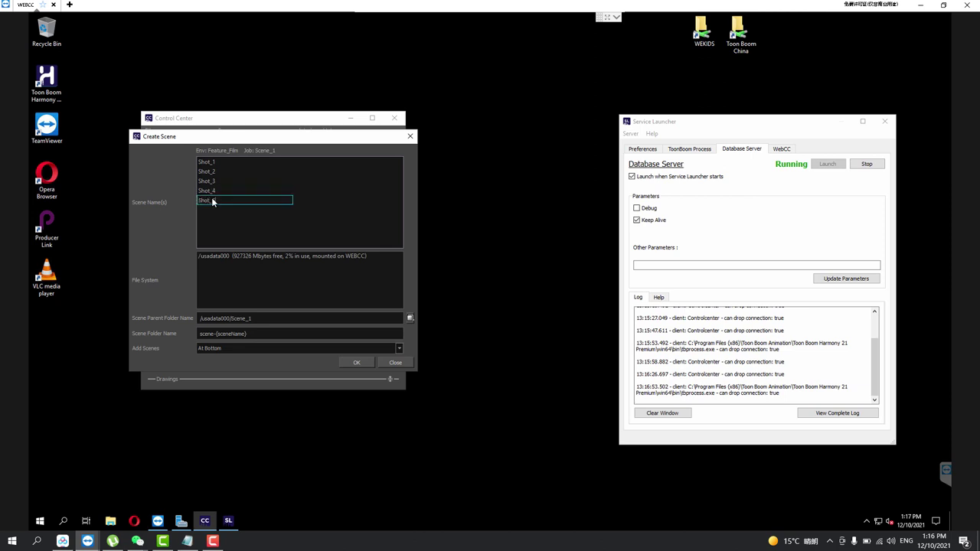
{"action": "key", "text": "Return"}
{"action": "left_click", "coordinate": [211, 209]}
{"action": "left_click", "coordinate": [211, 209]}
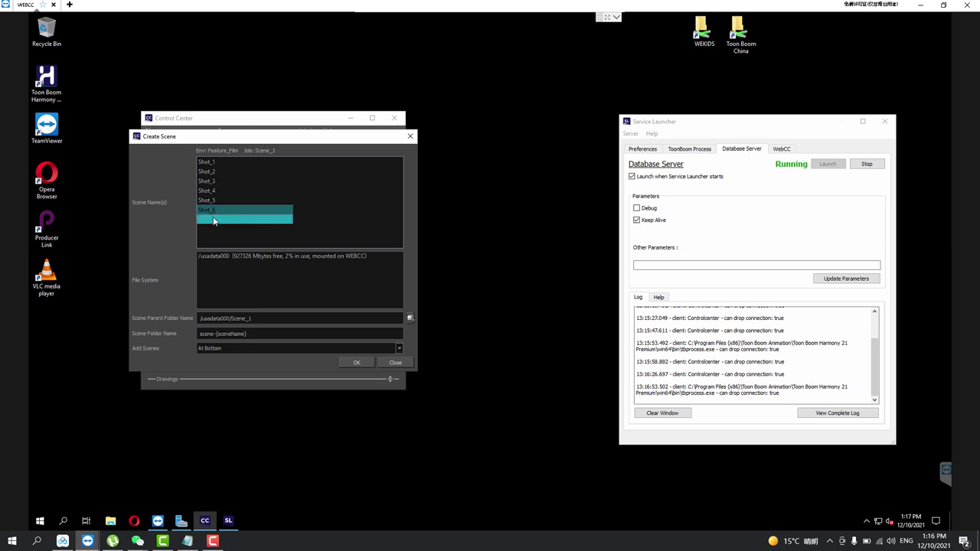
{"action": "double_click", "coordinate": [214, 220]}
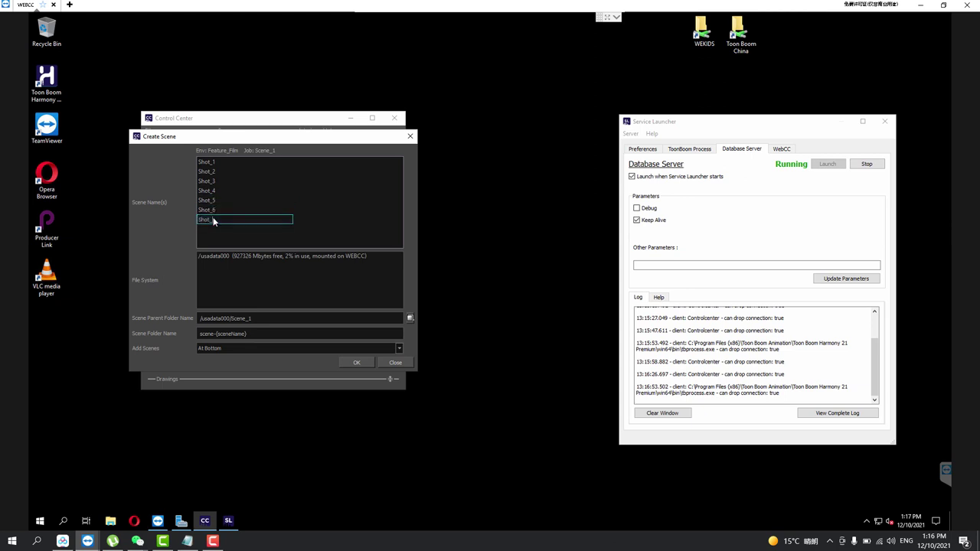
{"action": "key", "text": "Return"}
Add Shot_8 and Shot_9 to the scene names and create all the listed scenes in the Scene_1 job.
{"action": "double_click", "coordinate": [215, 230]}
{"action": "type", "text": "Shot_8"}
{"action": "key", "text": "Return"}
{"action": "double_click", "coordinate": [215, 237]}
{"action": "type", "text": "Shot_9"}
{"action": "left_click", "coordinate": [250, 219]}
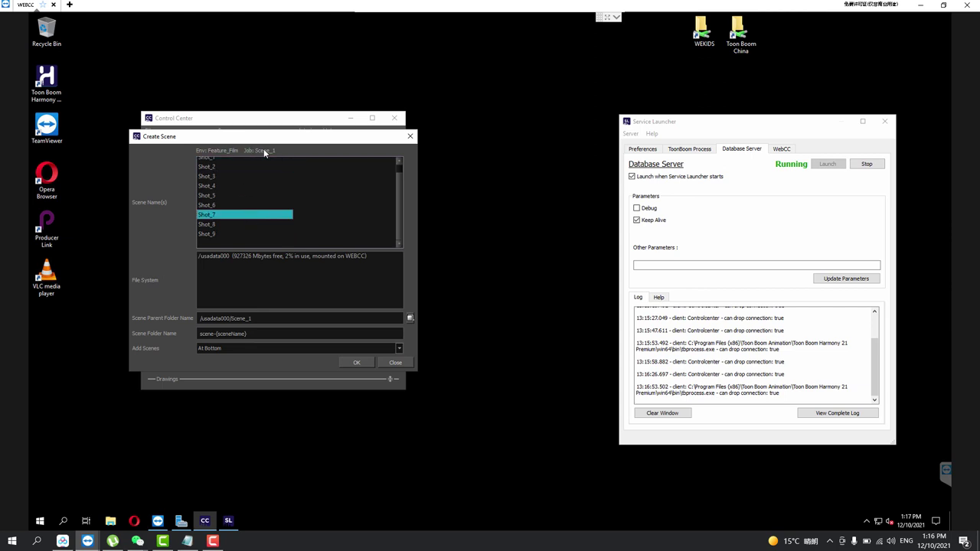
{"action": "scroll", "coordinate": [230, 176], "scroll_direction": "up", "scroll_amount": 1}
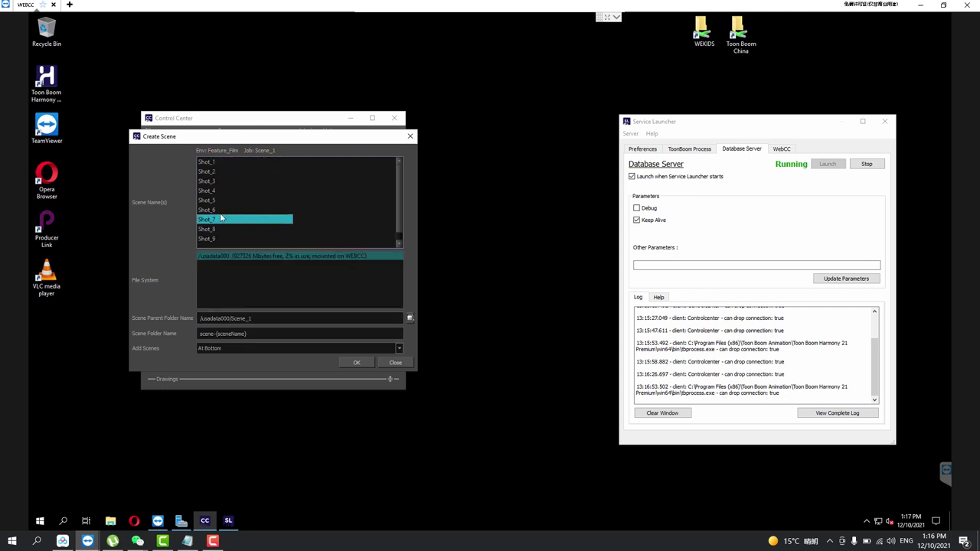
{"action": "left_click", "coordinate": [355, 362]}
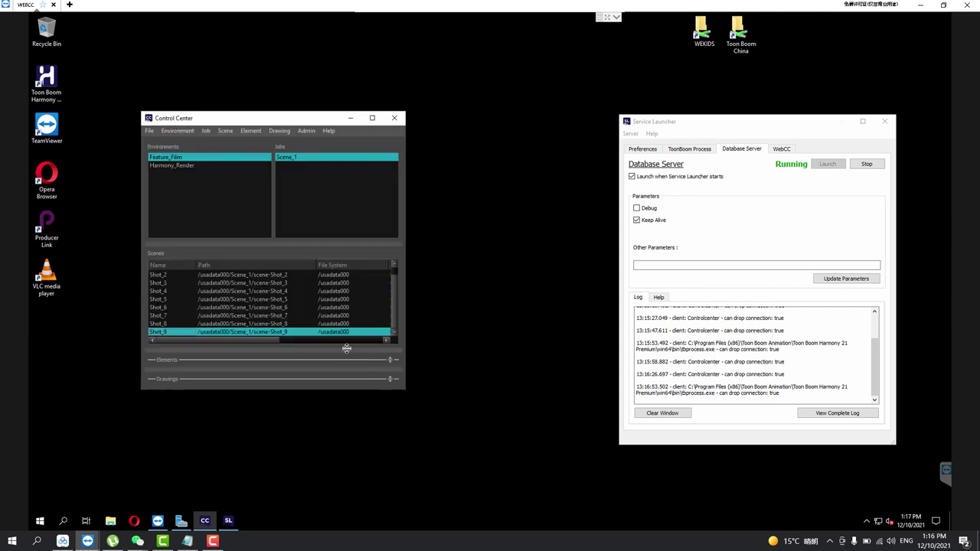
Expand the Elements and Drawings lists below the scenes and look at the element and drawing commands.
{"action": "scroll", "coordinate": [263, 284], "scroll_direction": "up", "scroll_amount": 1}
{"action": "left_click", "coordinate": [260, 300]}
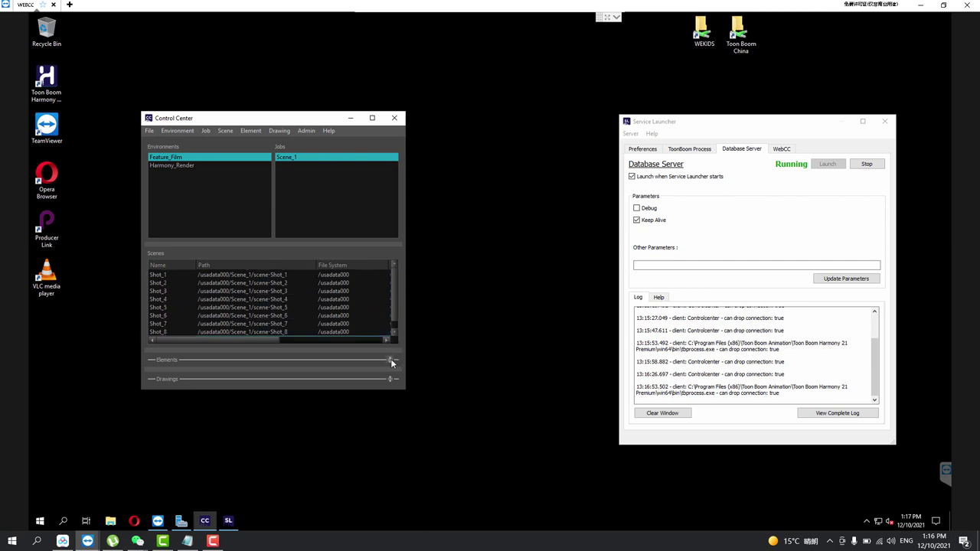
{"action": "left_click", "coordinate": [390, 360]}
{"action": "left_click", "coordinate": [390, 377]}
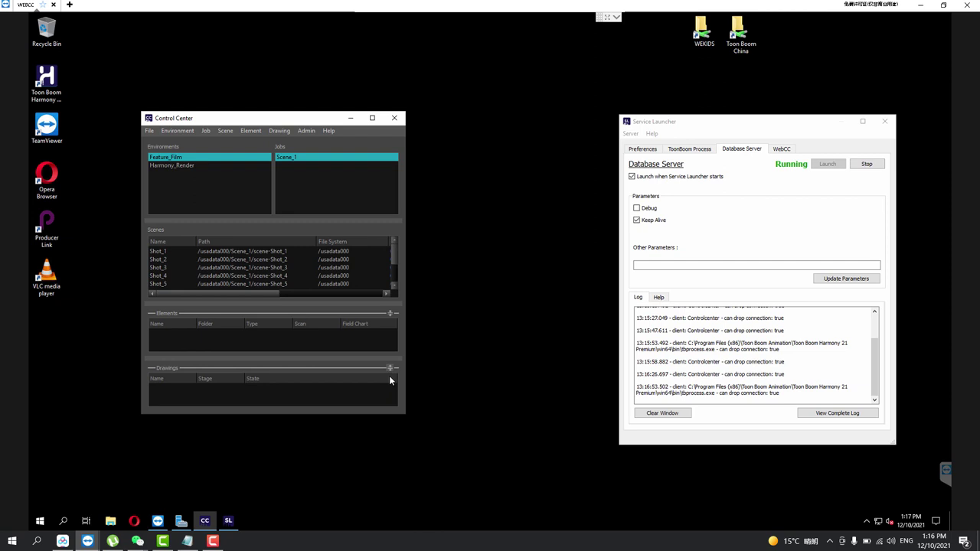
{"action": "left_click", "coordinate": [249, 276]}
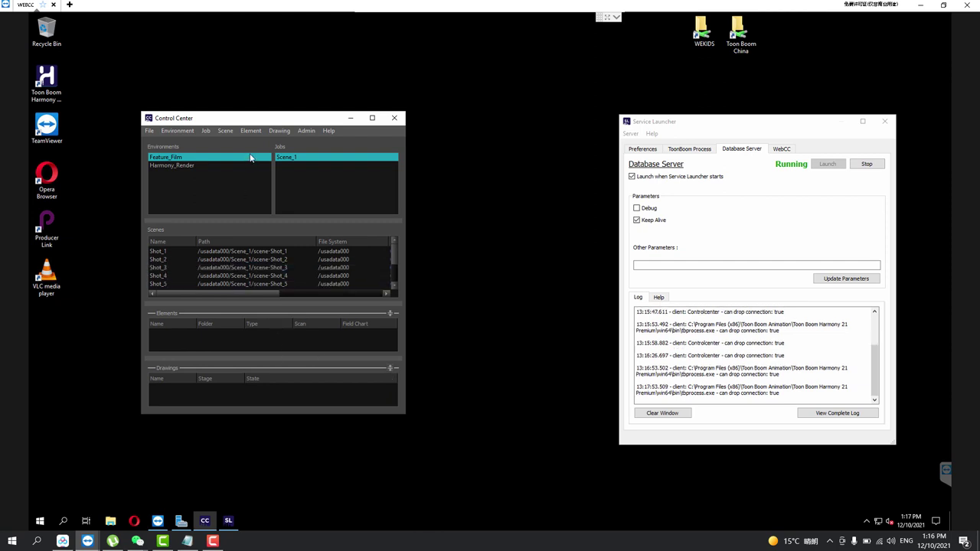
{"action": "left_click", "coordinate": [279, 132]}
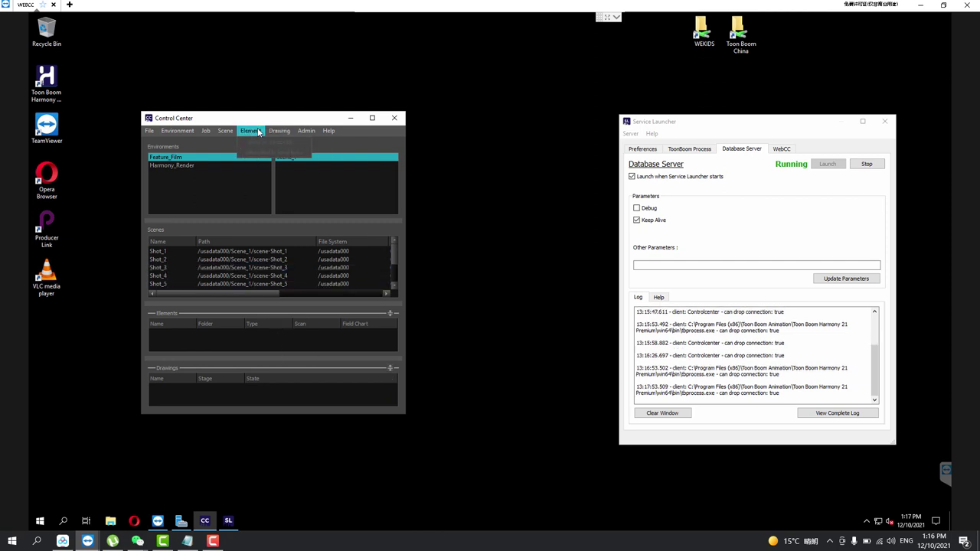
Select the greenscreen scene in the Harmony_Render job of the Harmony_Render environment.
{"action": "mouse_move", "coordinate": [225, 131]}
{"action": "left_click", "coordinate": [178, 250]}
{"action": "right_click", "coordinate": [177, 251]}
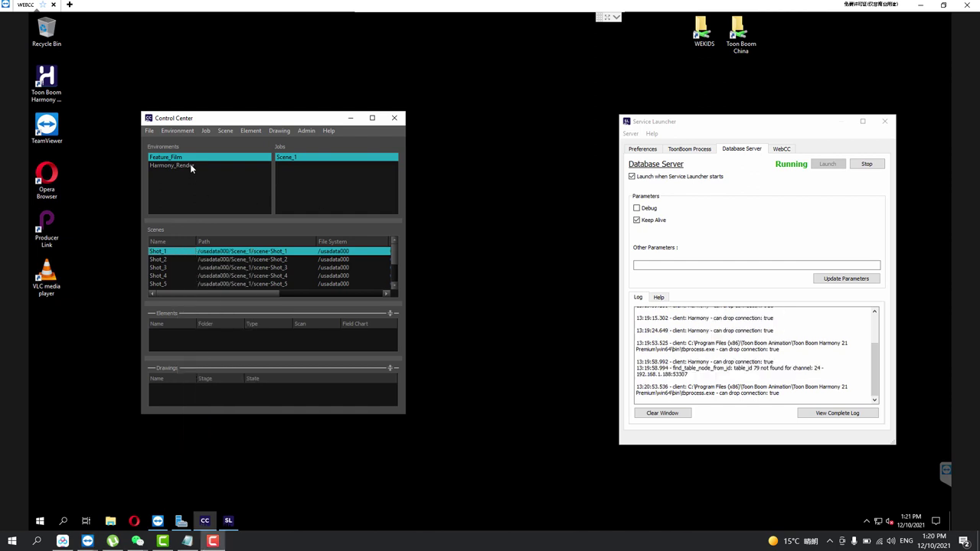
{"action": "left_click", "coordinate": [183, 165]}
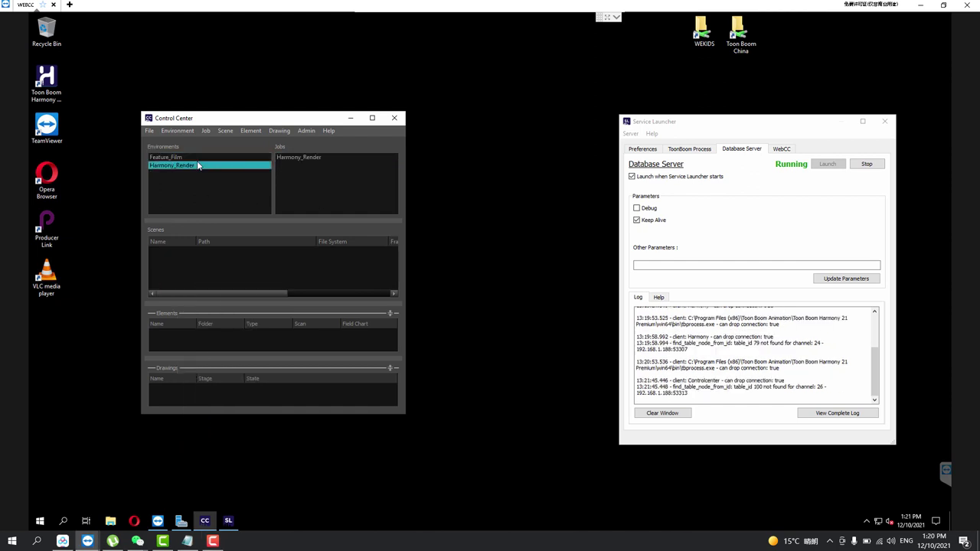
{"action": "left_click", "coordinate": [290, 157]}
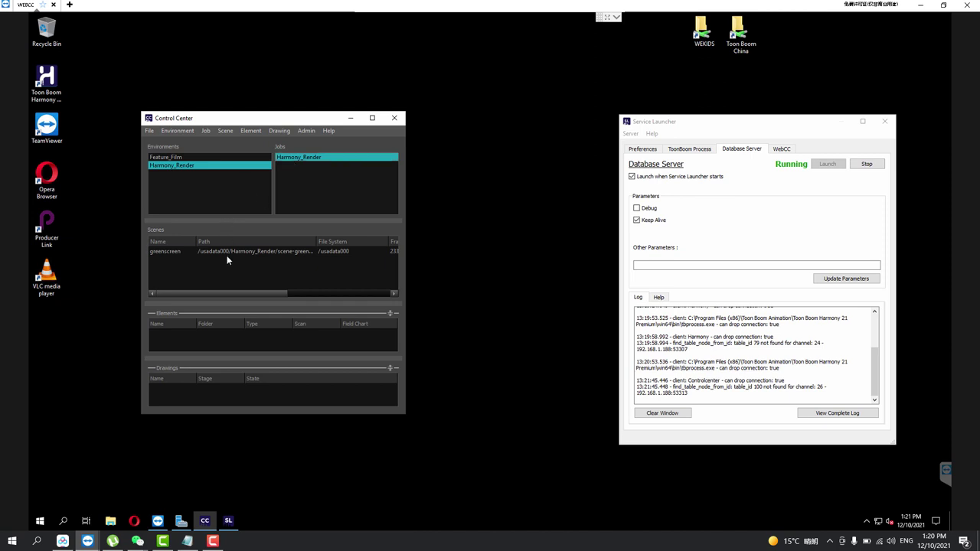
{"action": "left_click", "coordinate": [238, 251]}
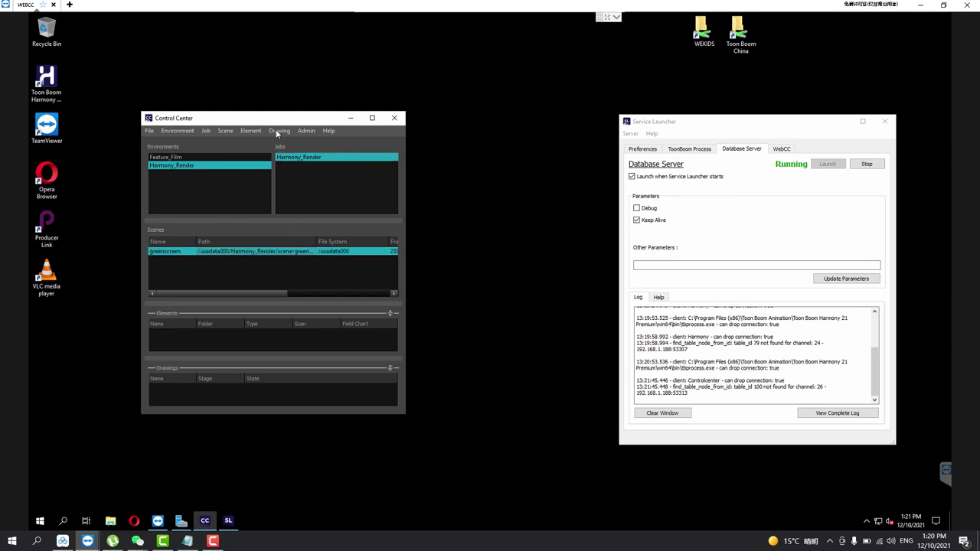
Open the Harmony_Render environment's render queue and delete all four greenscreen entries from it.
{"action": "left_click", "coordinate": [167, 130]}
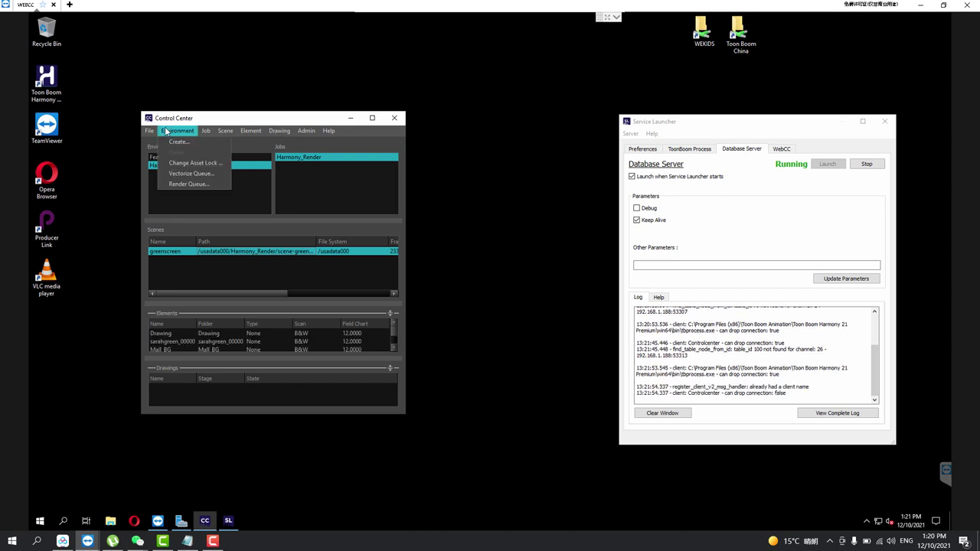
{"action": "left_click", "coordinate": [184, 184]}
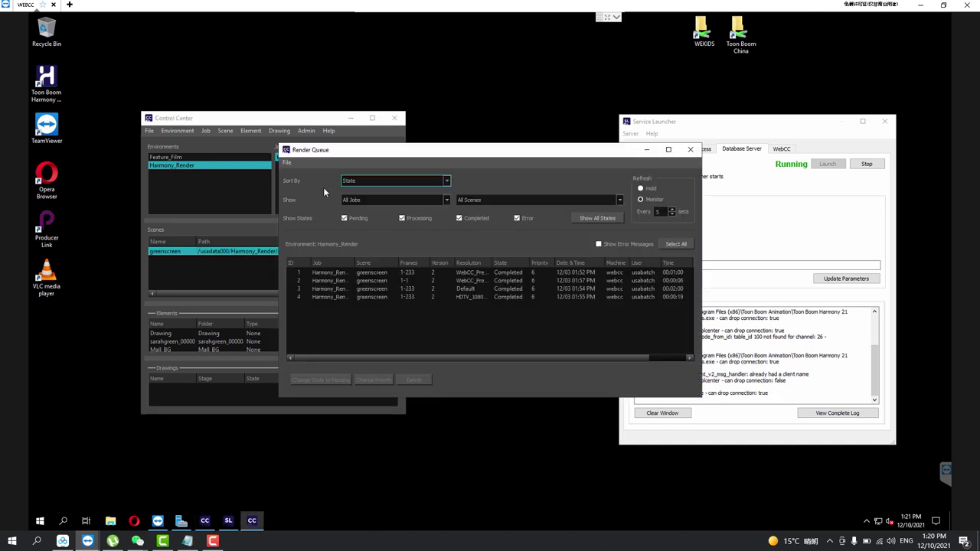
{"action": "left_click", "coordinate": [386, 272]}
{"action": "left_click", "coordinate": [379, 296], "text": "shift"}
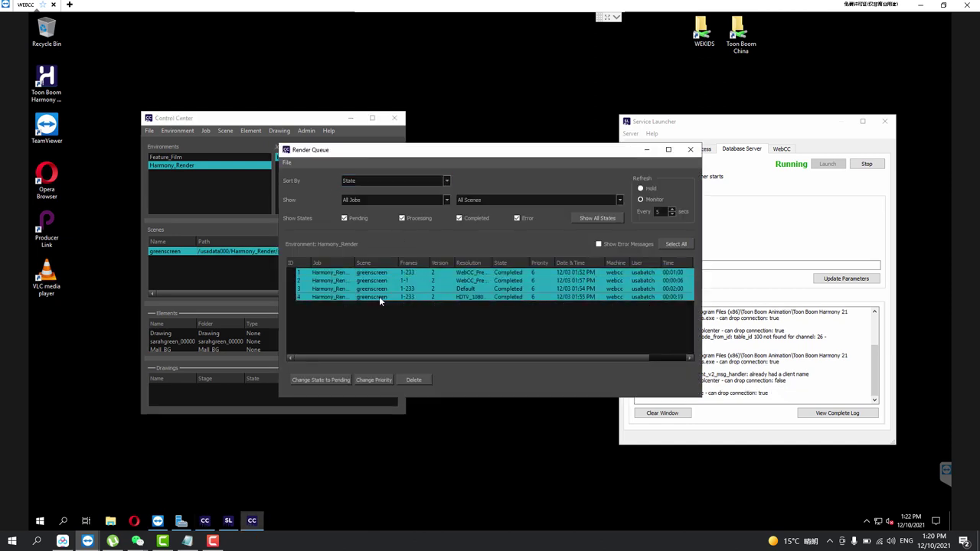
{"action": "left_click", "coordinate": [413, 380]}
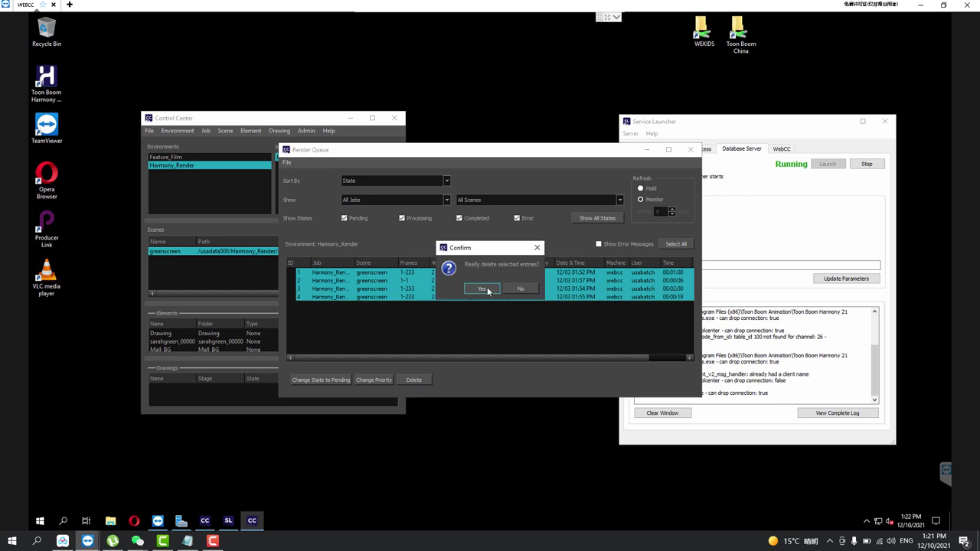
{"action": "left_click", "coordinate": [482, 288]}
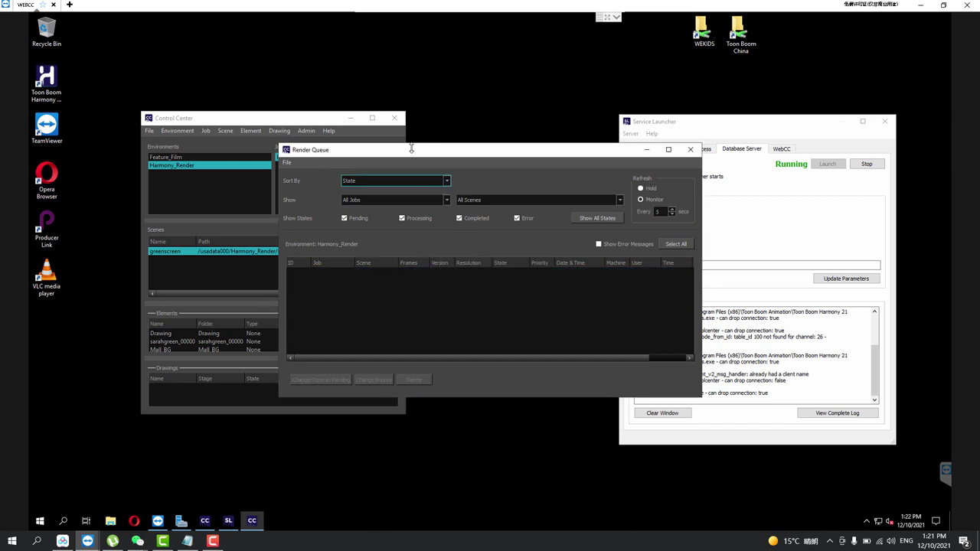
Move the Render Queue window clear of Control Center and check its sorting and scene filter options, keeping State and All Scenes.
{"action": "left_click_drag", "start_coordinate": [411, 149], "coordinate": [664, 144]}
{"action": "left_click", "coordinate": [658, 175]}
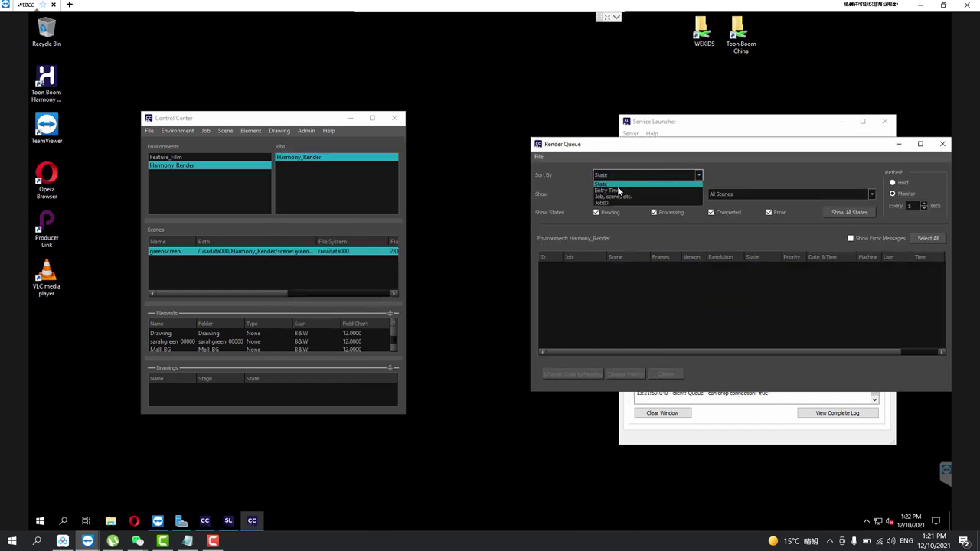
{"action": "left_click", "coordinate": [617, 184]}
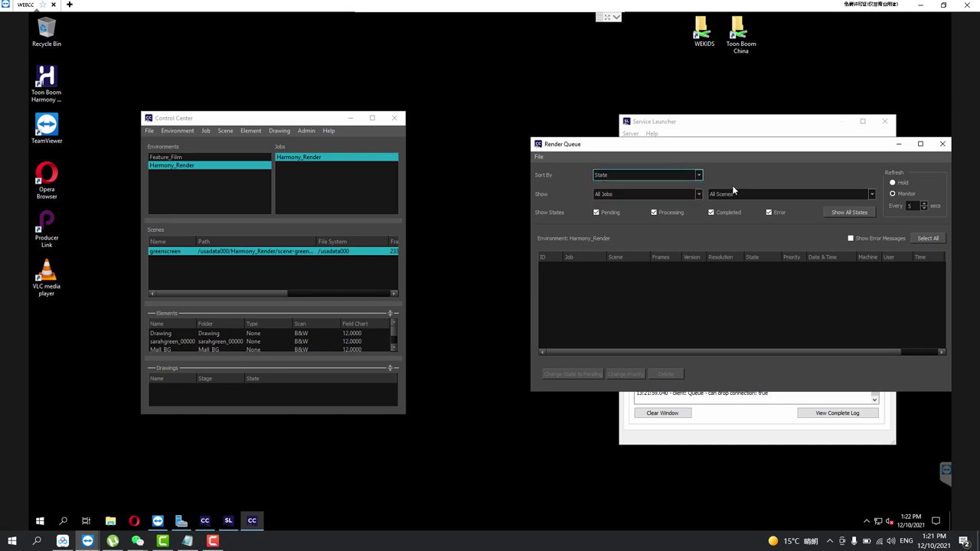
{"action": "left_click", "coordinate": [806, 195]}
{"action": "left_click", "coordinate": [808, 202]}
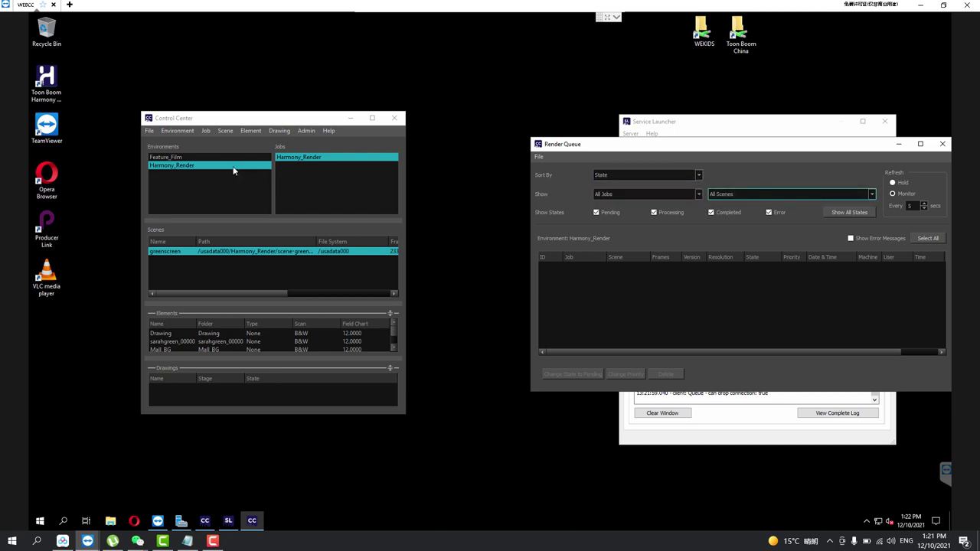
{"action": "left_click", "coordinate": [305, 157]}
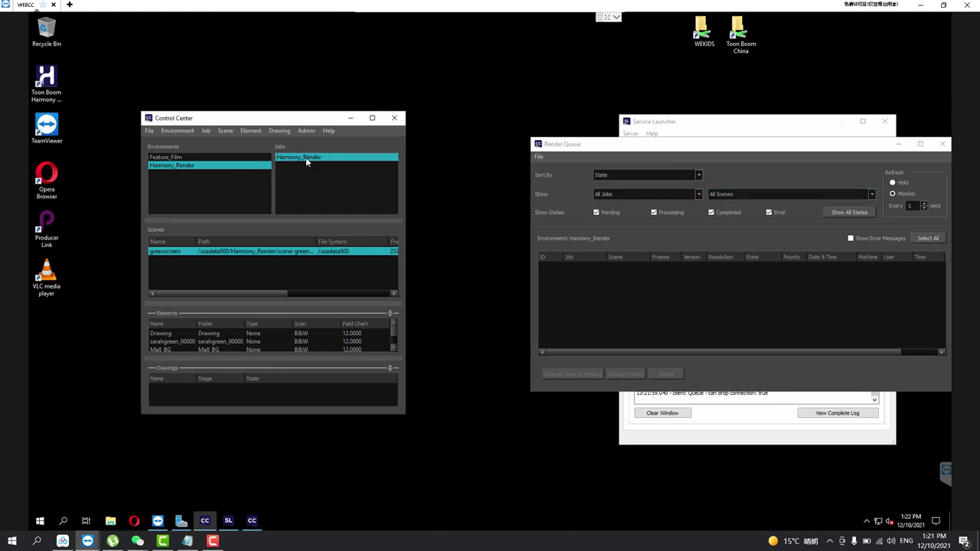
Switch to the Opera browser and close the Producer and Speed Dial pages, leaving only WebCC open.
{"action": "left_click", "coordinate": [132, 524]}
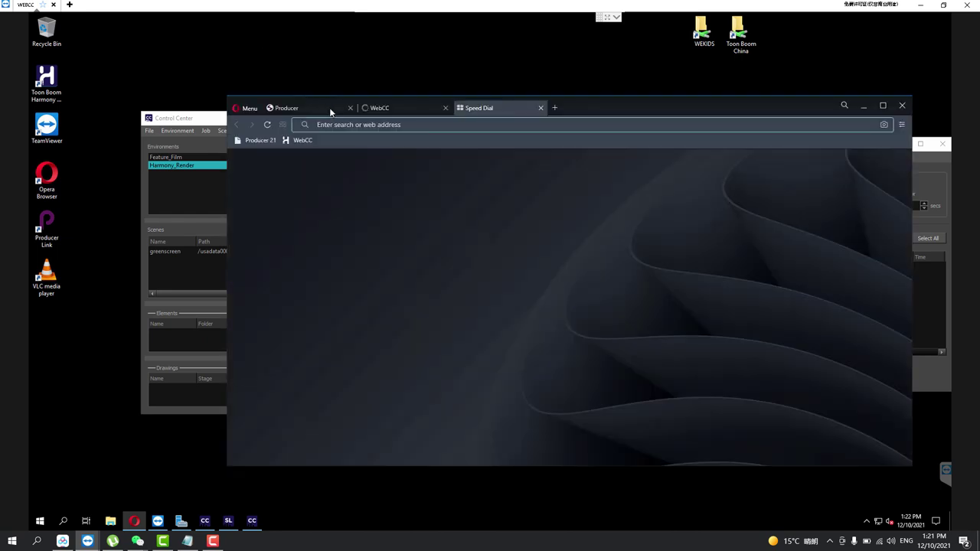
{"action": "left_click", "coordinate": [351, 108]}
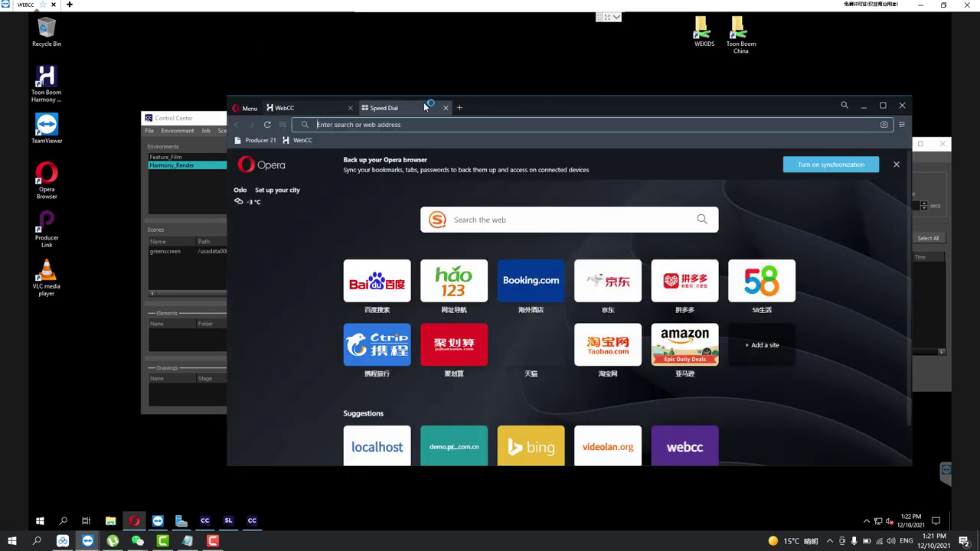
{"action": "left_click", "coordinate": [447, 108]}
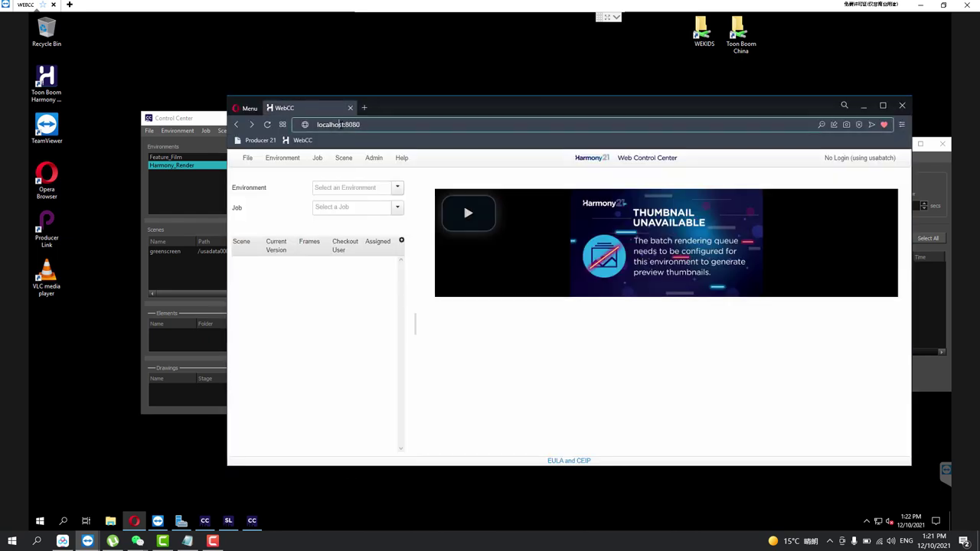
Load the Web Control Center at localhost:8080 and maximize the browser window.
{"action": "left_click", "coordinate": [406, 123]}
{"action": "type", "text": "localhos"}
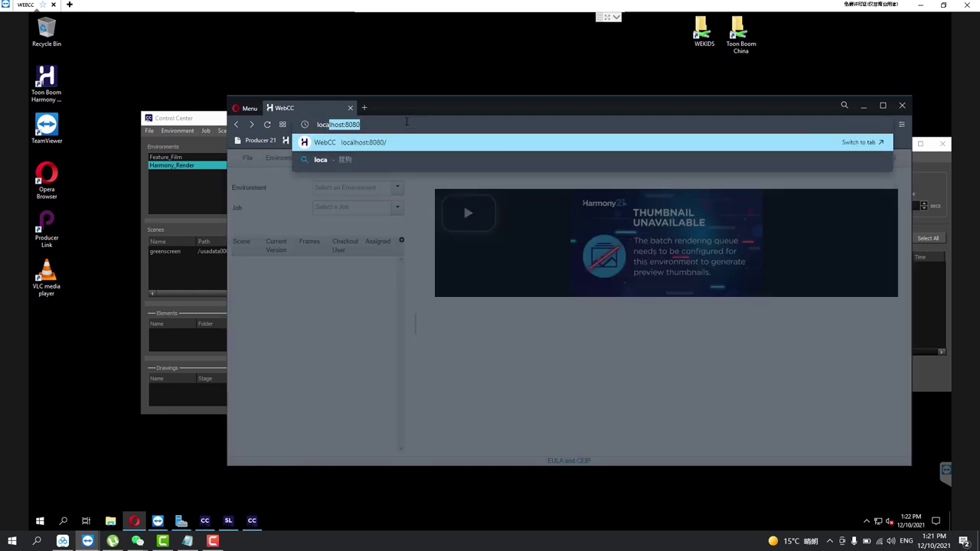
{"action": "type", "text": "t:8080"}
{"action": "key", "text": "Return"}
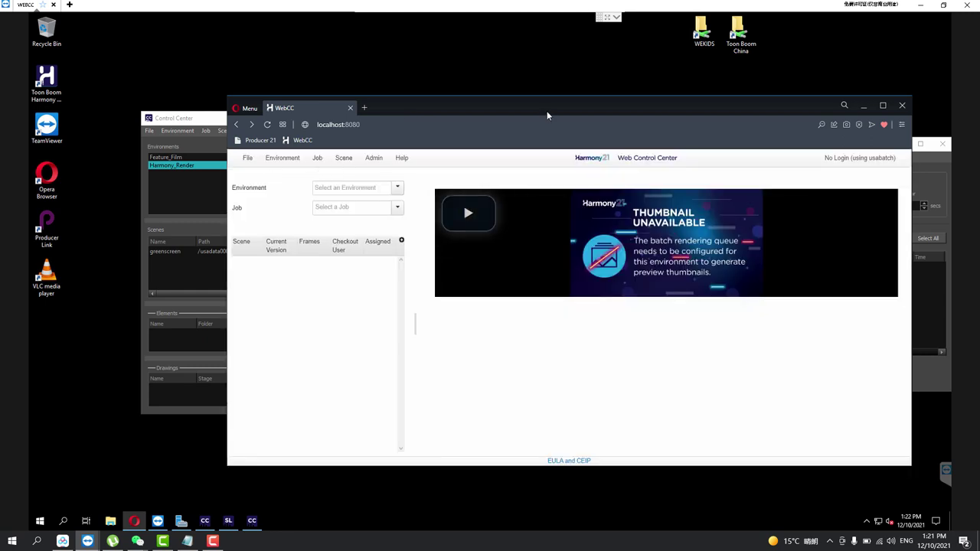
{"action": "double_click", "coordinate": [548, 109]}
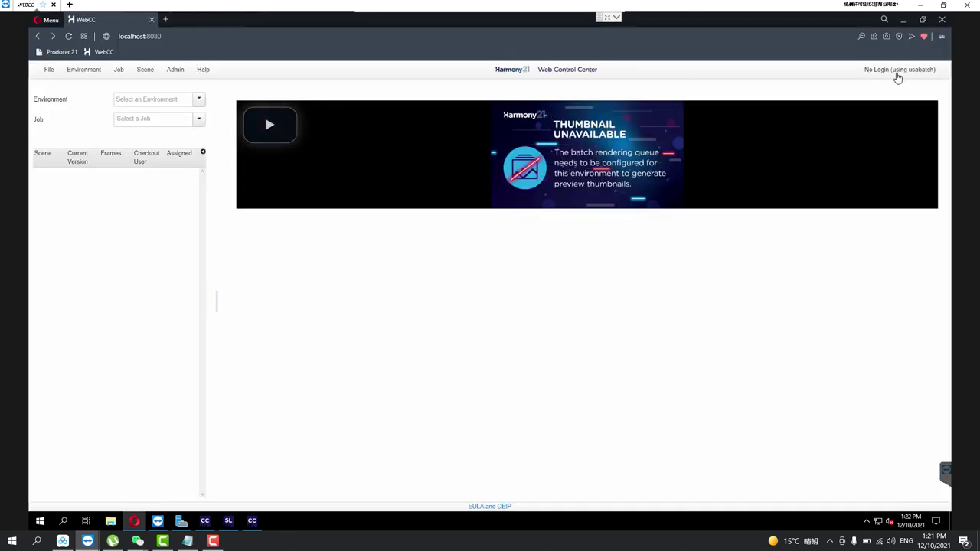
Choose the Feature_Film environment and its Scene_1 job in the Web Control Center.
{"action": "left_click", "coordinate": [155, 103]}
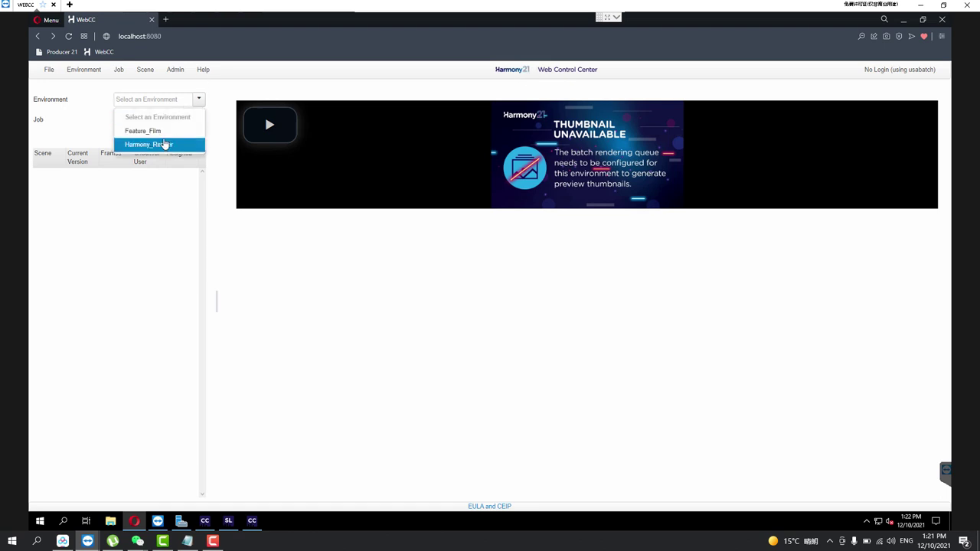
{"action": "left_click", "coordinate": [145, 131]}
{"action": "left_click", "coordinate": [196, 119]}
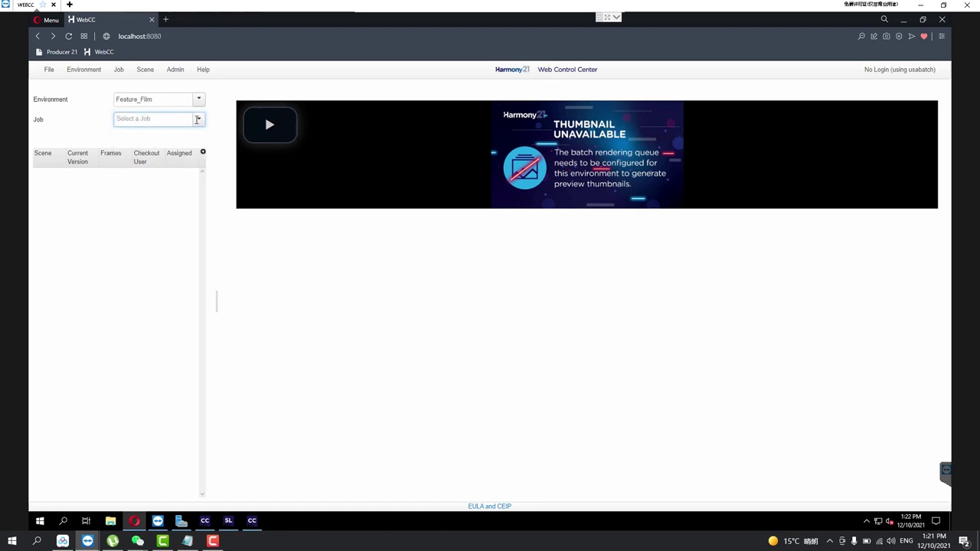
{"action": "left_click", "coordinate": [197, 119]}
{"action": "left_click", "coordinate": [169, 138]}
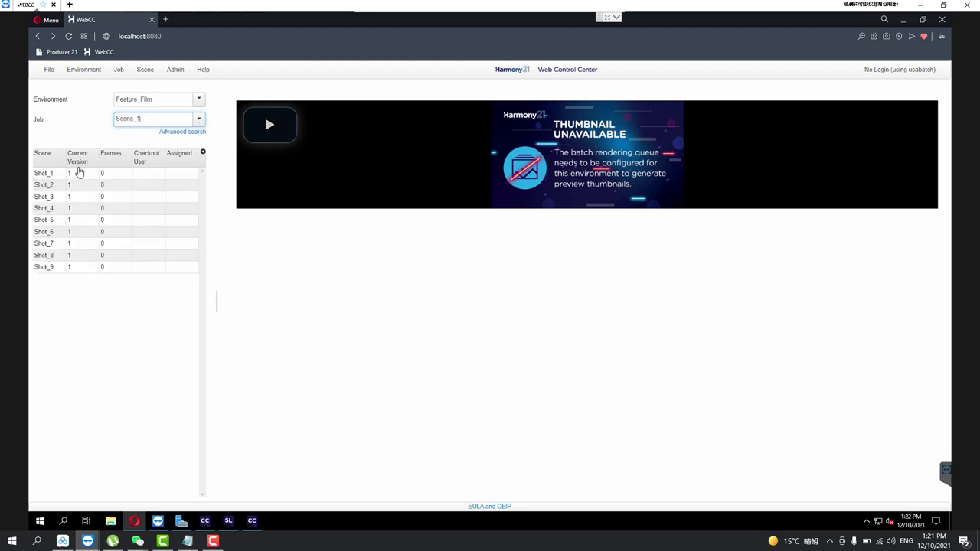
Examine the details of several Scene_1 shots, including Shot_1 and Shot_5, and the available environment, job, scene and admin commands.
{"action": "left_click", "coordinate": [48, 174]}
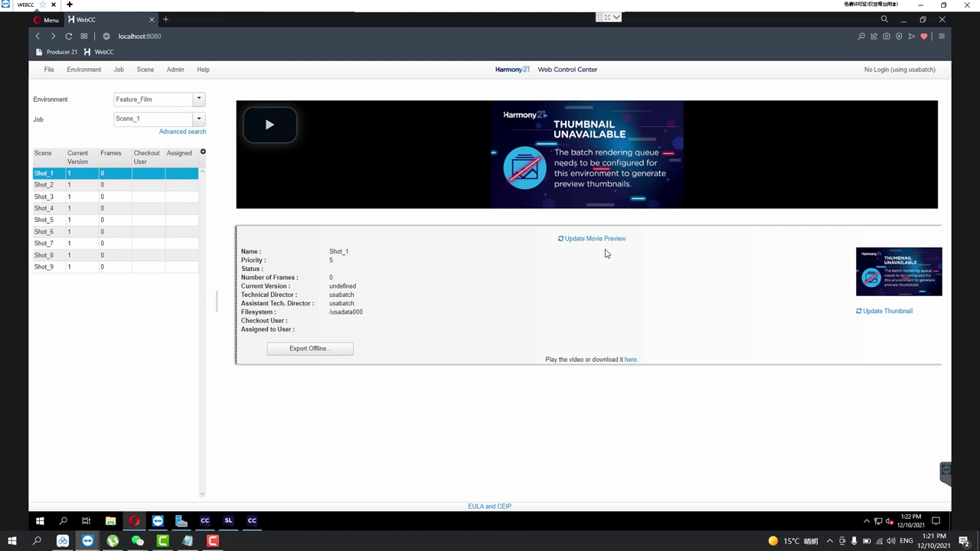
{"action": "left_click", "coordinate": [46, 186]}
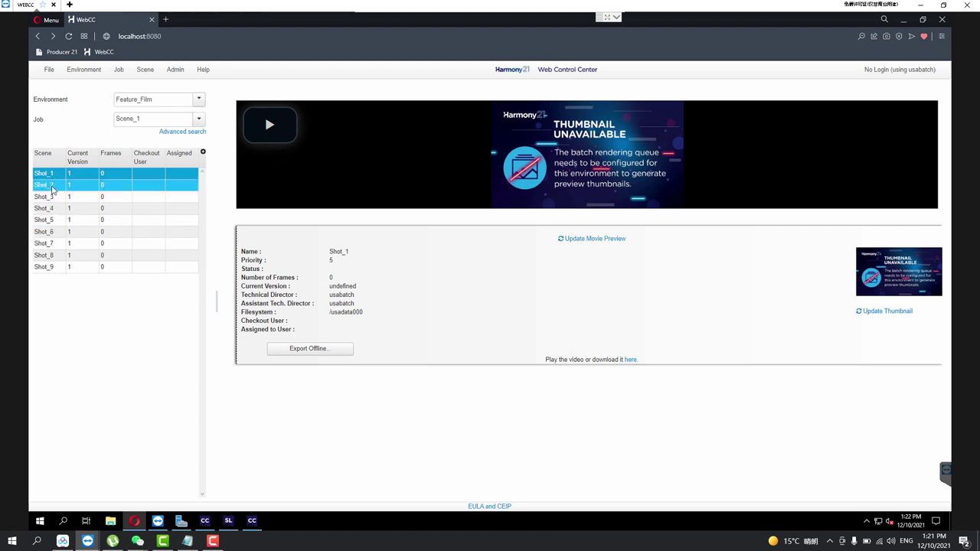
{"action": "left_click", "coordinate": [51, 198]}
{"action": "left_click", "coordinate": [46, 220]}
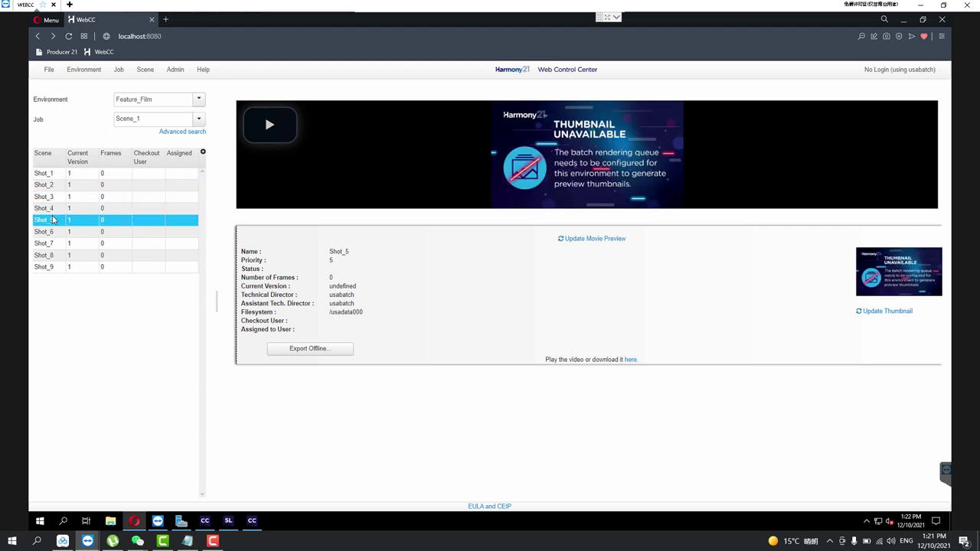
{"action": "left_click", "coordinate": [86, 71]}
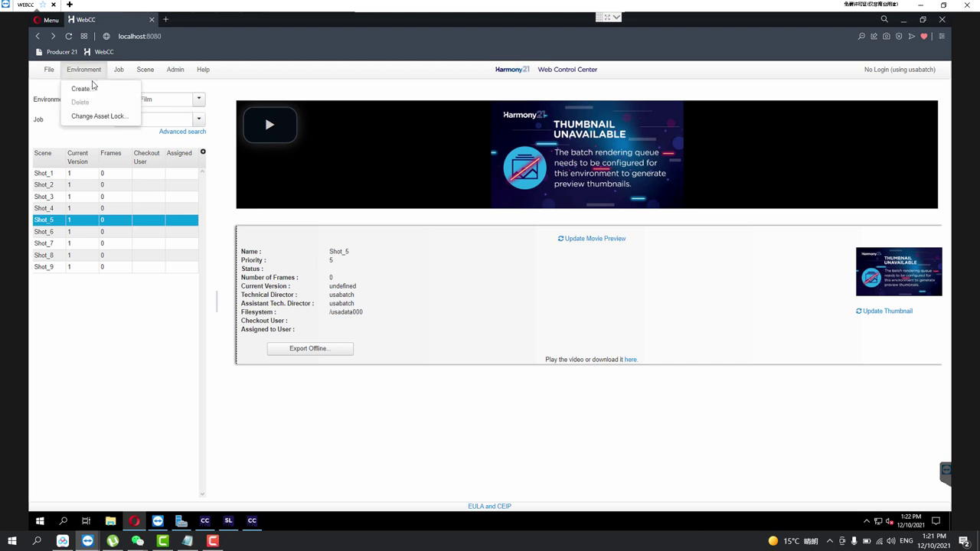
{"action": "left_click", "coordinate": [120, 71]}
{"action": "left_click", "coordinate": [147, 71]}
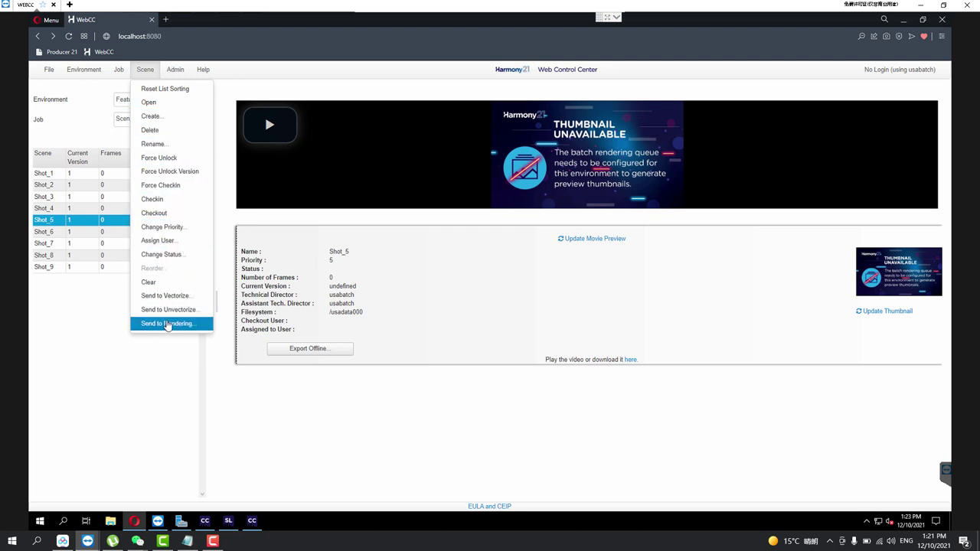
{"action": "left_click", "coordinate": [176, 69]}
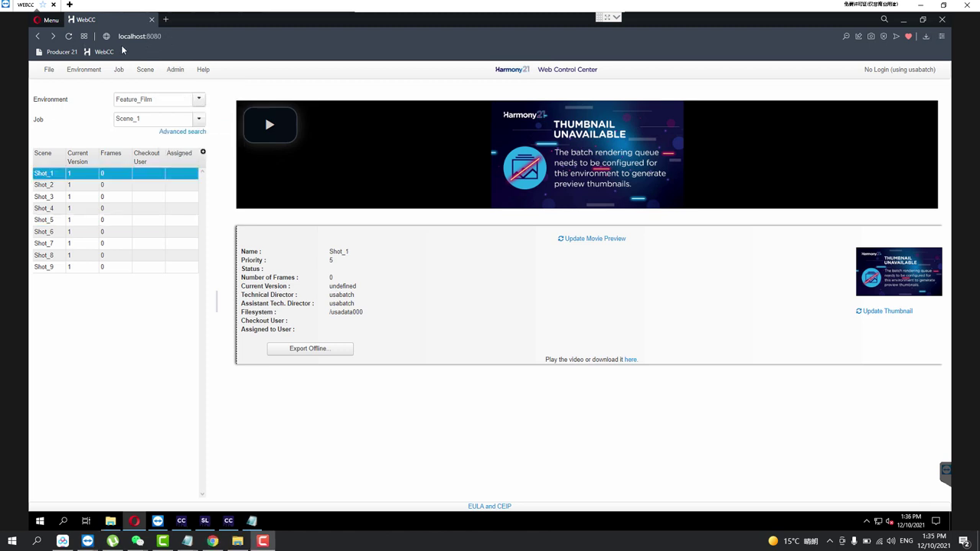
Open the Exchange Manager and upload WizardAtTheInn-ALL.zip from the RENDER FILES folder on the desktop.
{"action": "left_click", "coordinate": [50, 70]}
{"action": "left_click", "coordinate": [61, 87]}
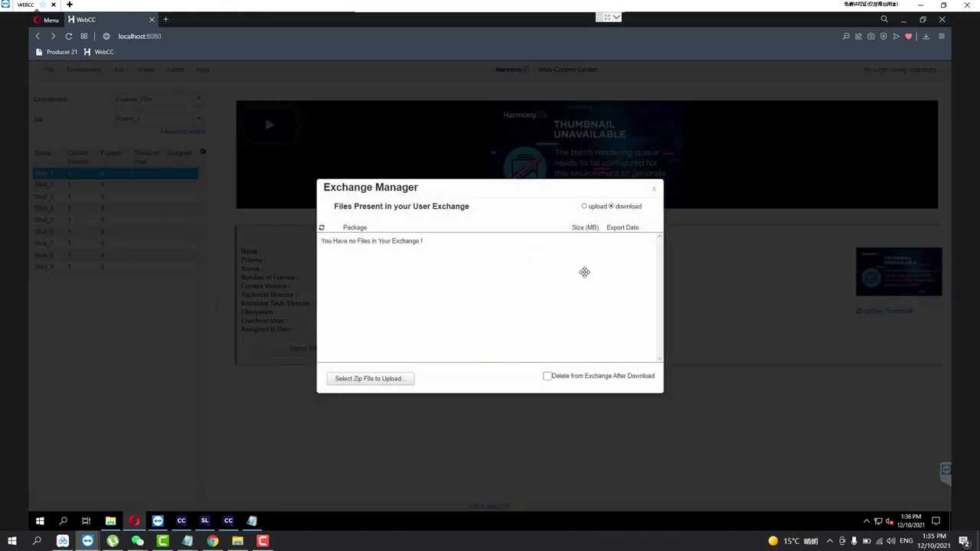
{"action": "left_click", "coordinate": [391, 378]}
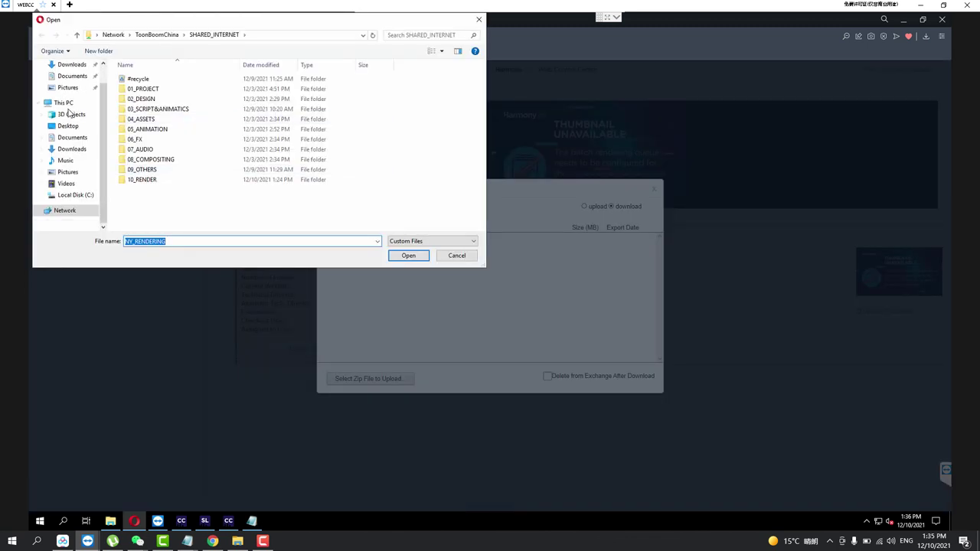
{"action": "left_click", "coordinate": [68, 125]}
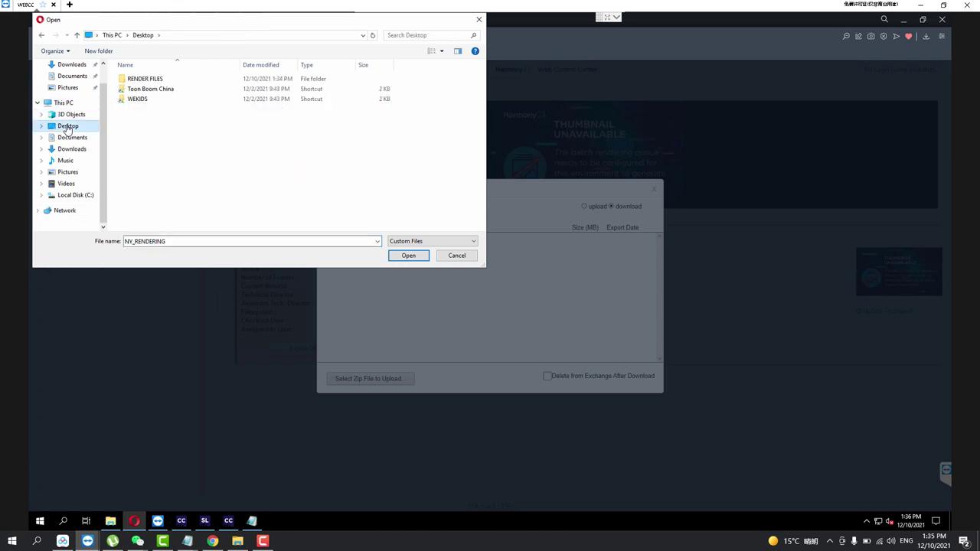
{"action": "double_click", "coordinate": [150, 80]}
{"action": "left_click", "coordinate": [152, 79]}
{"action": "double_click", "coordinate": [151, 79]}
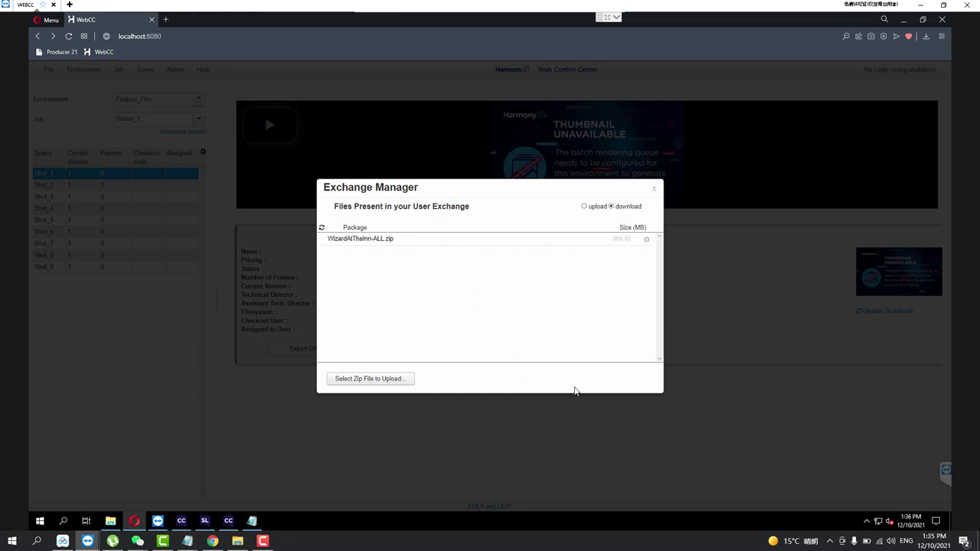
Check the WizardAtTheInn-ALL.zip package entry in the user exchange and close the Exchange Manager.
{"action": "left_click", "coordinate": [439, 241]}
{"action": "left_click", "coordinate": [590, 354]}
{"action": "left_click", "coordinate": [413, 240]}
{"action": "left_click", "coordinate": [587, 235]}
{"action": "left_click", "coordinate": [641, 239]}
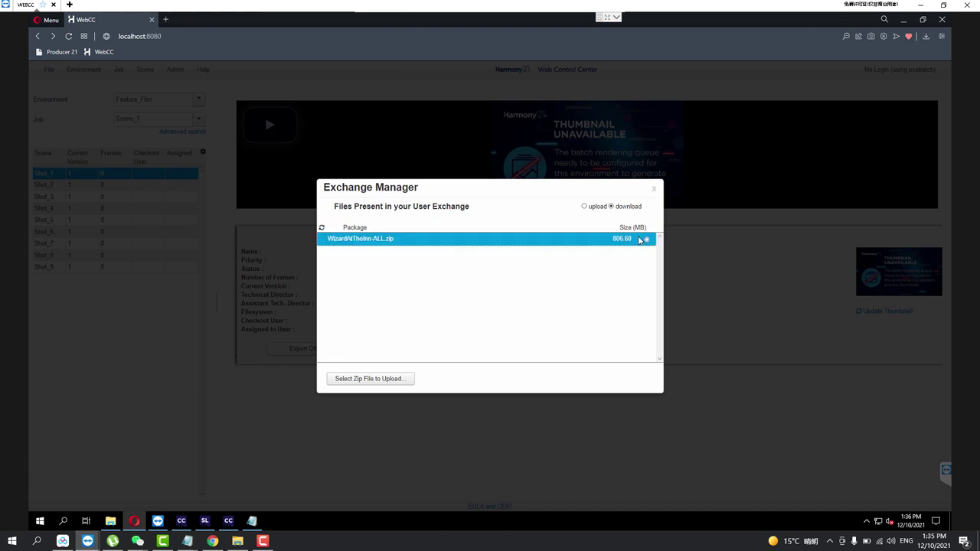
{"action": "right_click", "coordinate": [626, 242]}
{"action": "left_click", "coordinate": [589, 278]}
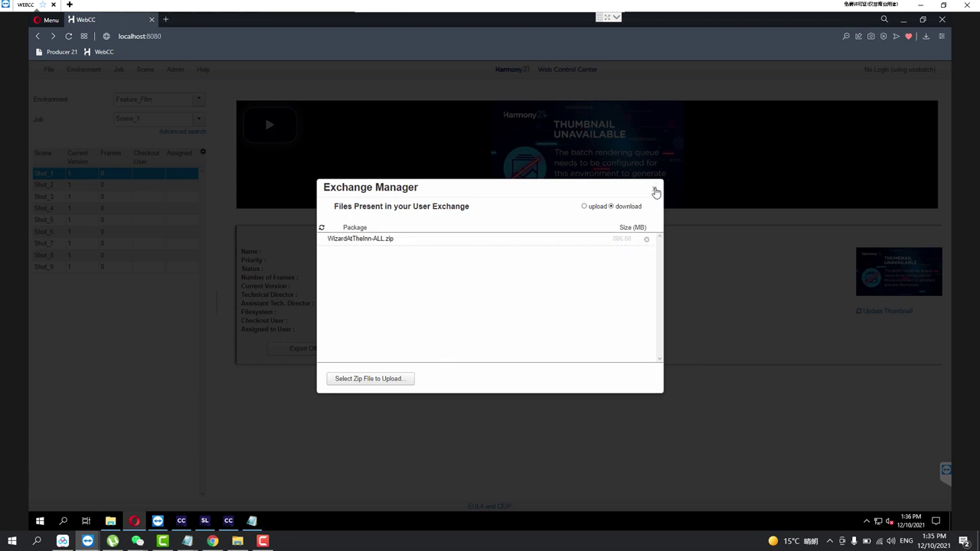
{"action": "left_click", "coordinate": [655, 189]}
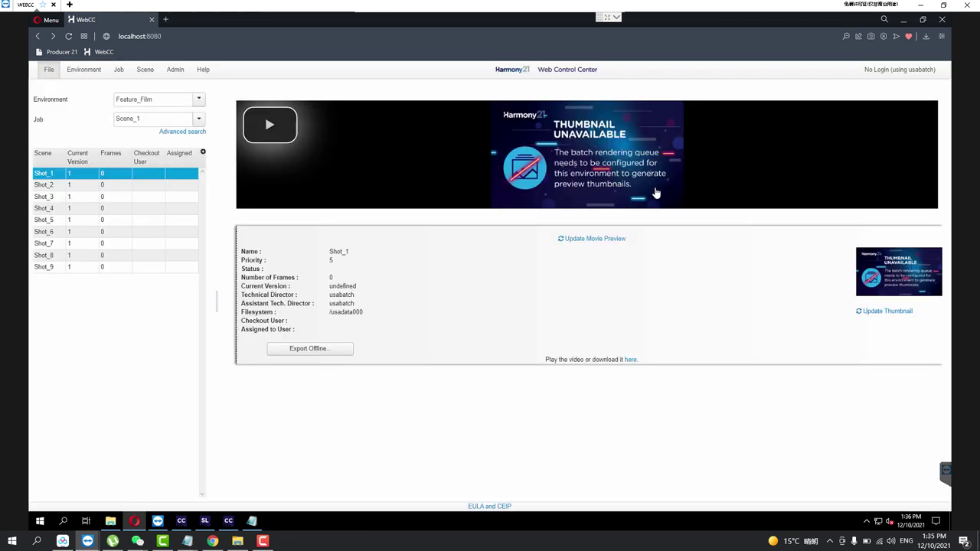
Keep the Feature_Film environment chosen, check the Exchange Manager's list of downloadable packages, and close it.
{"action": "left_click", "coordinate": [90, 72]}
{"action": "left_click", "coordinate": [185, 104]}
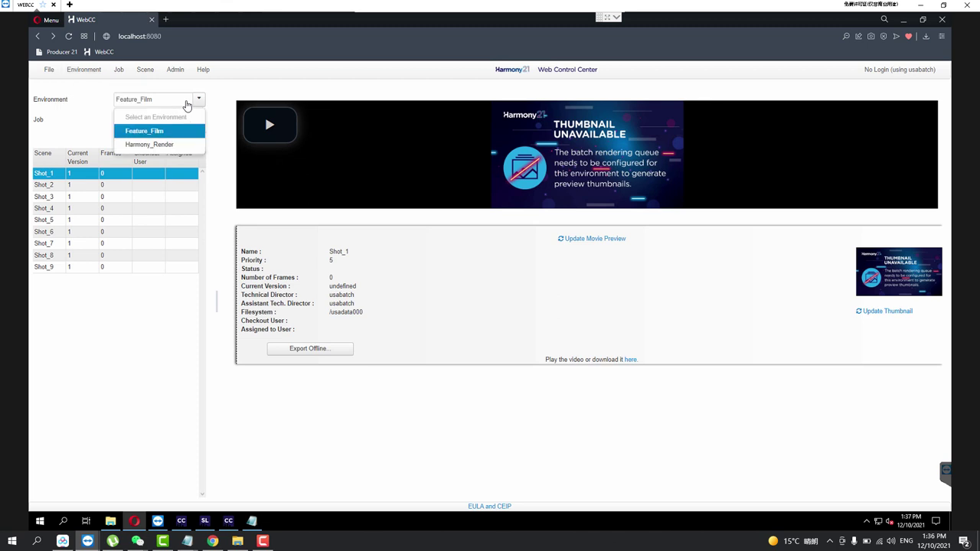
{"action": "left_click", "coordinate": [149, 131]}
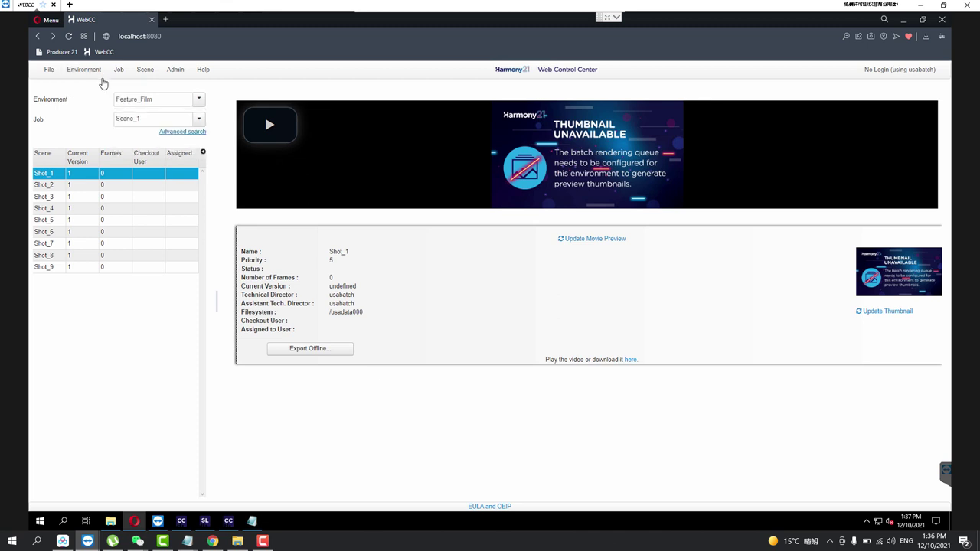
{"action": "left_click", "coordinate": [57, 72]}
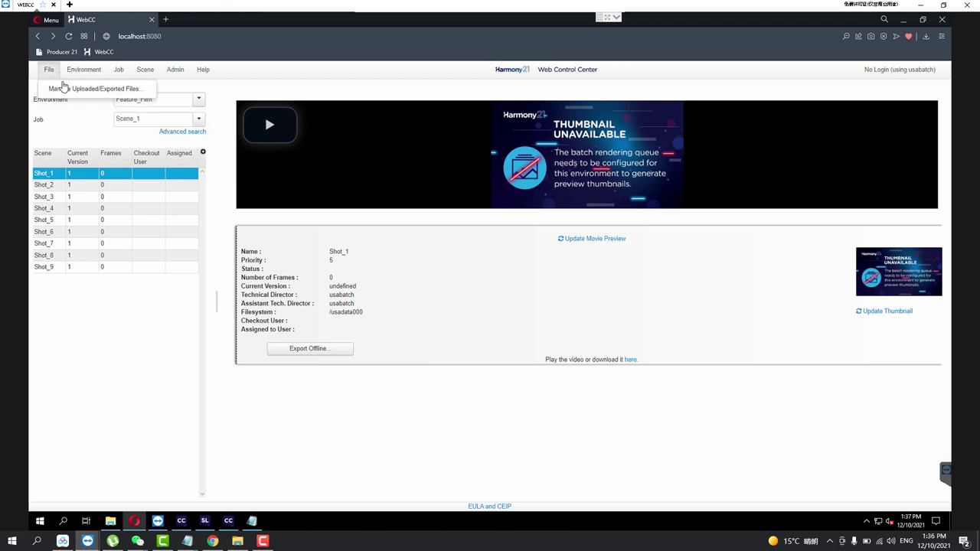
{"action": "left_click", "coordinate": [65, 89]}
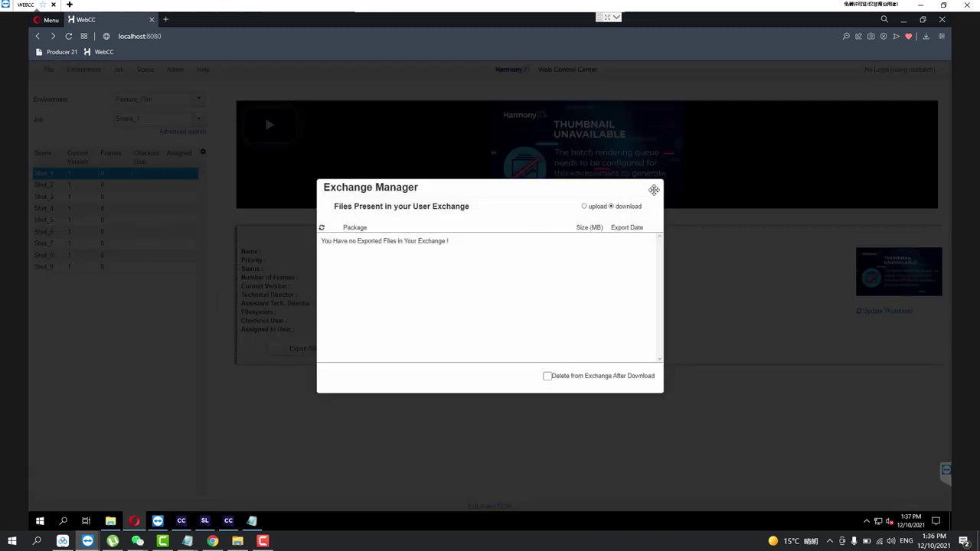
{"action": "left_click", "coordinate": [654, 190]}
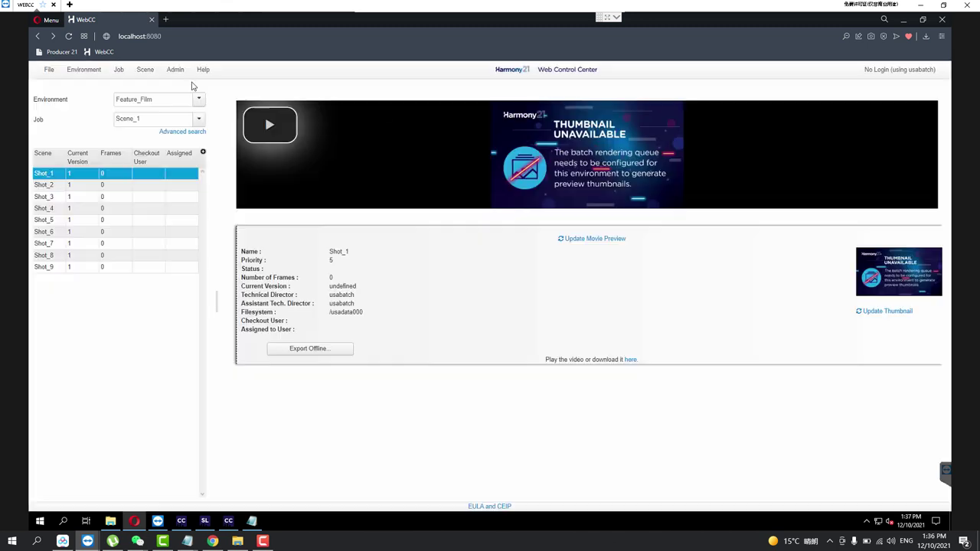
{"action": "left_click", "coordinate": [82, 71]}
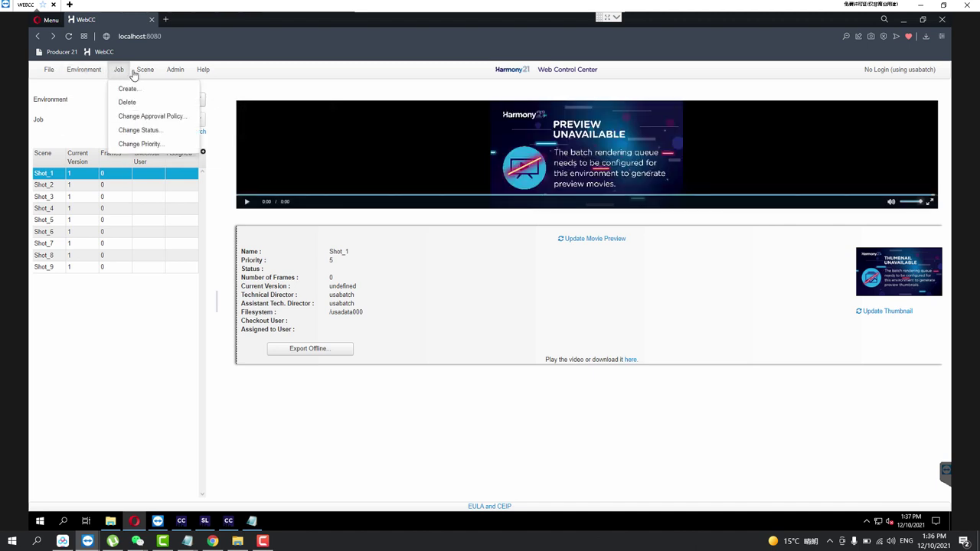
{"action": "mouse_move", "coordinate": [146, 75]}
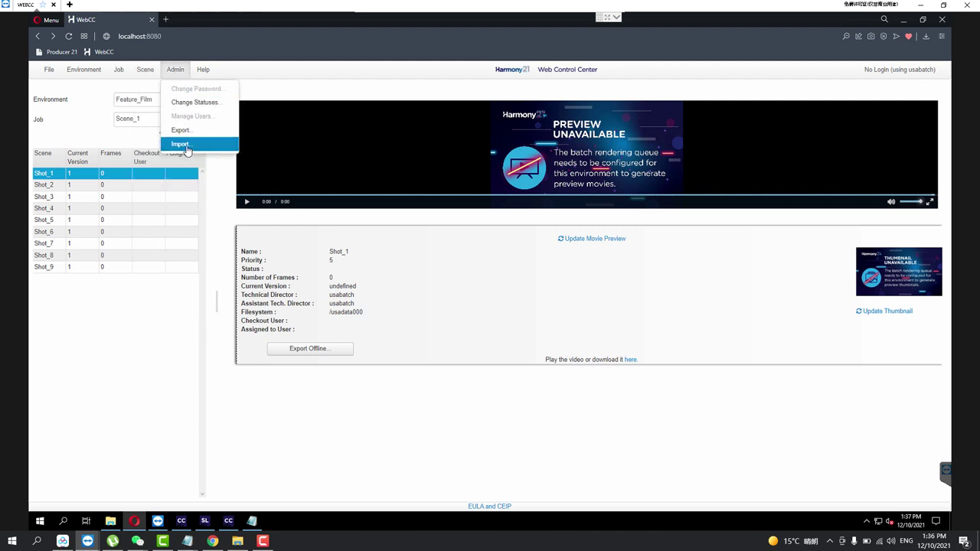
{"action": "left_click", "coordinate": [181, 144]}
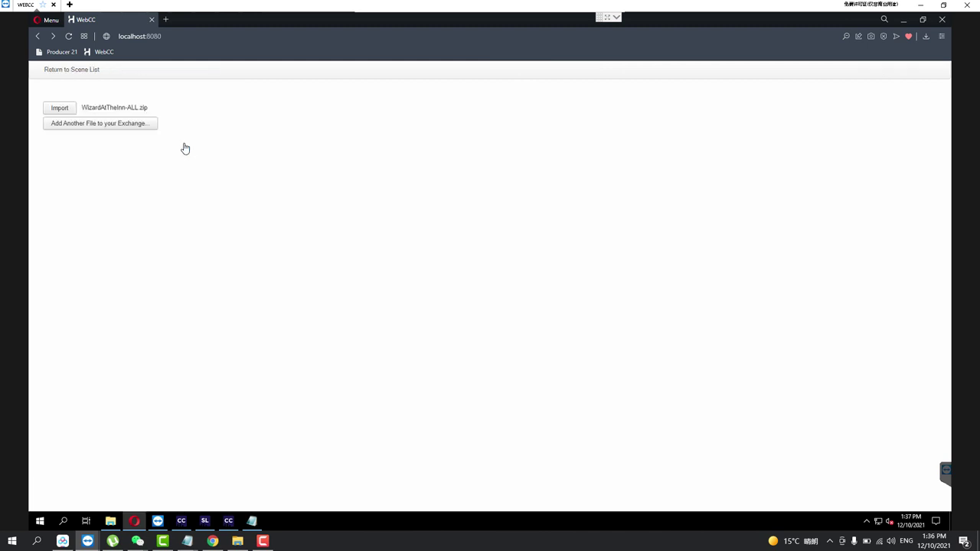
{"action": "left_click", "coordinate": [60, 109]}
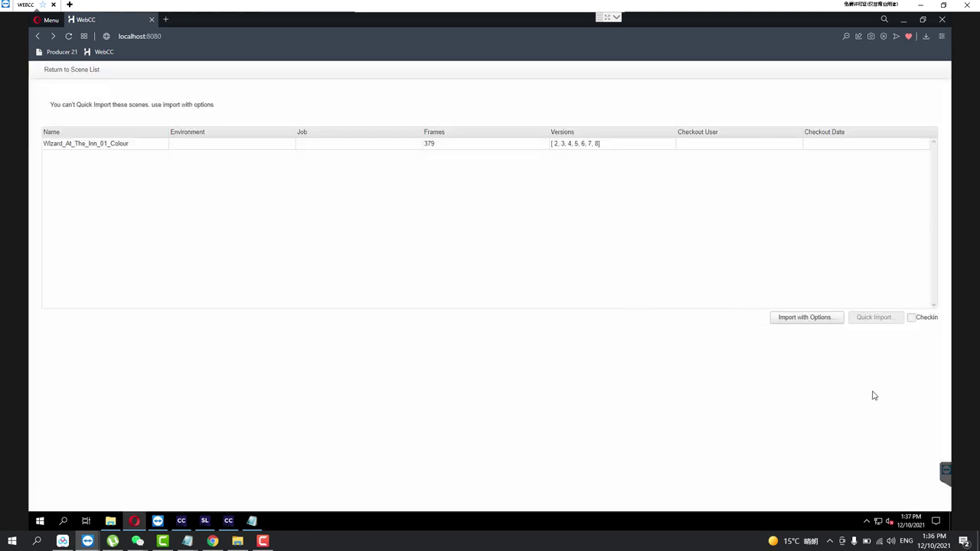
{"action": "left_click", "coordinate": [63, 71]}
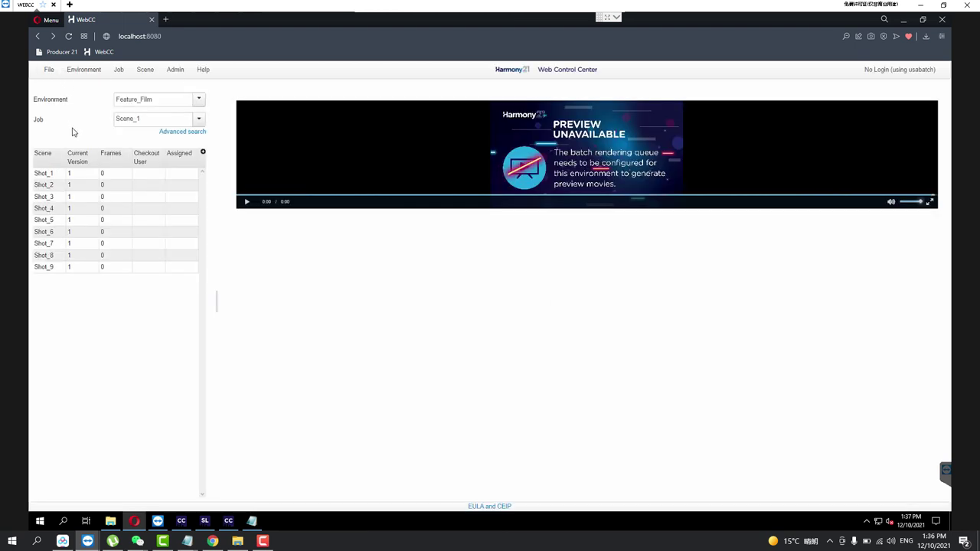
Choose the Harmony_Render environment and its Harmony_Render job.
{"action": "left_click", "coordinate": [159, 100]}
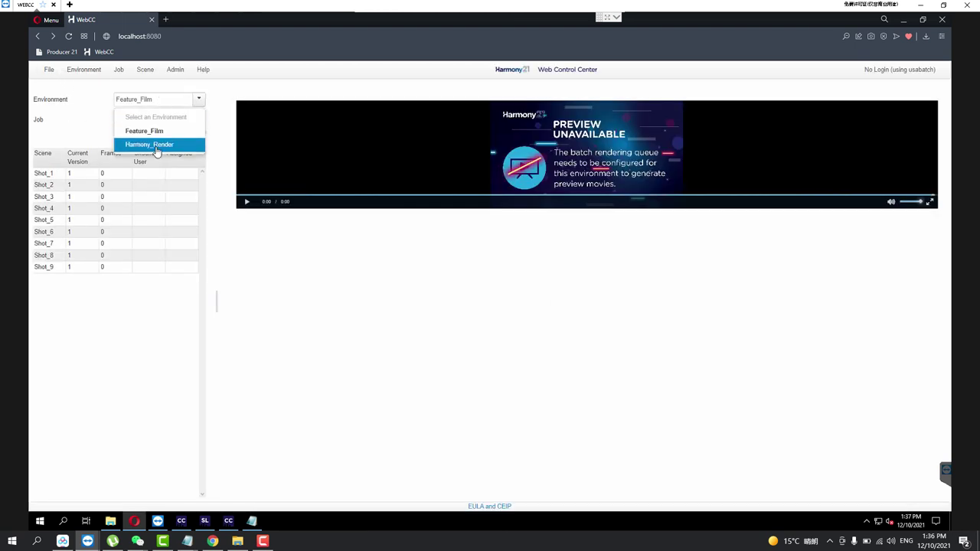
{"action": "left_click", "coordinate": [157, 145]}
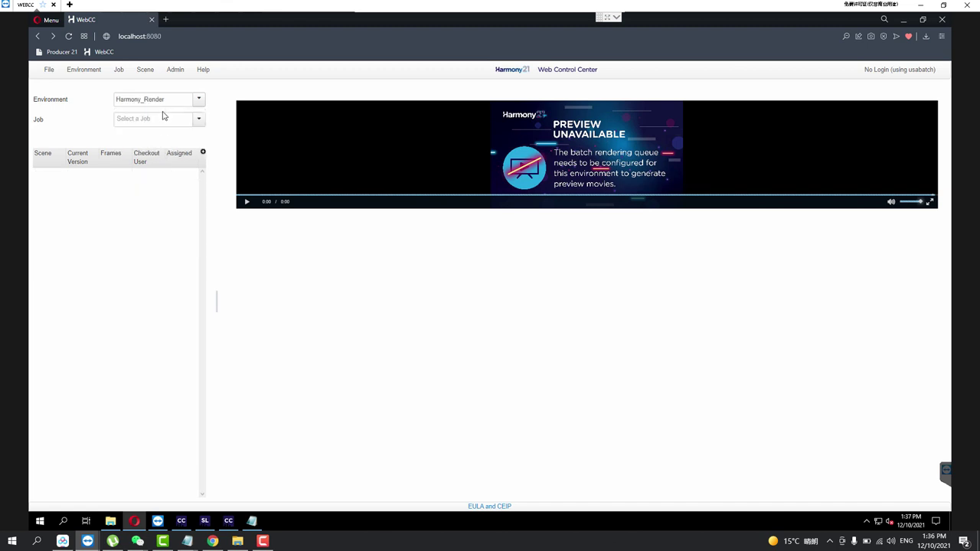
{"action": "left_click", "coordinate": [197, 119]}
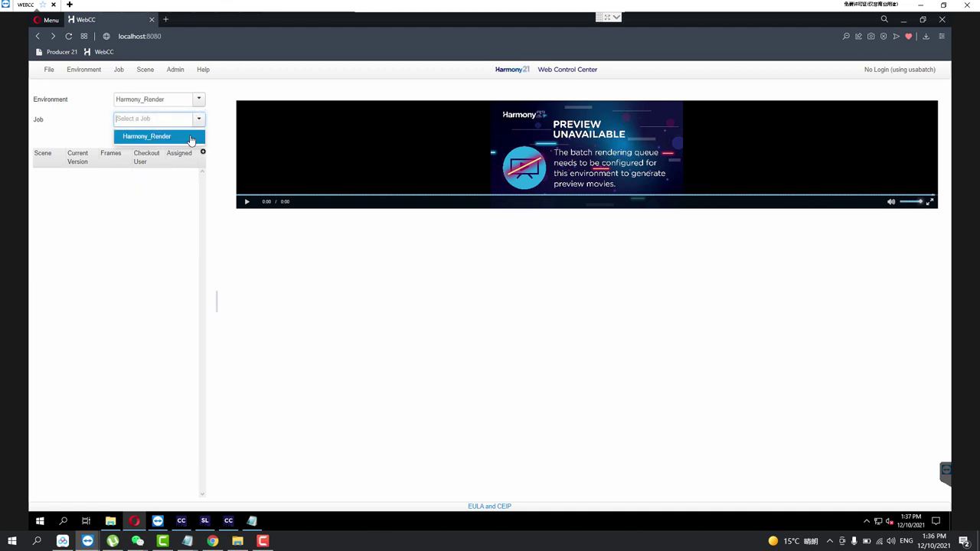
{"action": "left_click", "coordinate": [190, 138]}
Delete the greenscreen scene from the Harmony_Render job and confirm the deletion.
{"action": "left_click", "coordinate": [51, 177]}
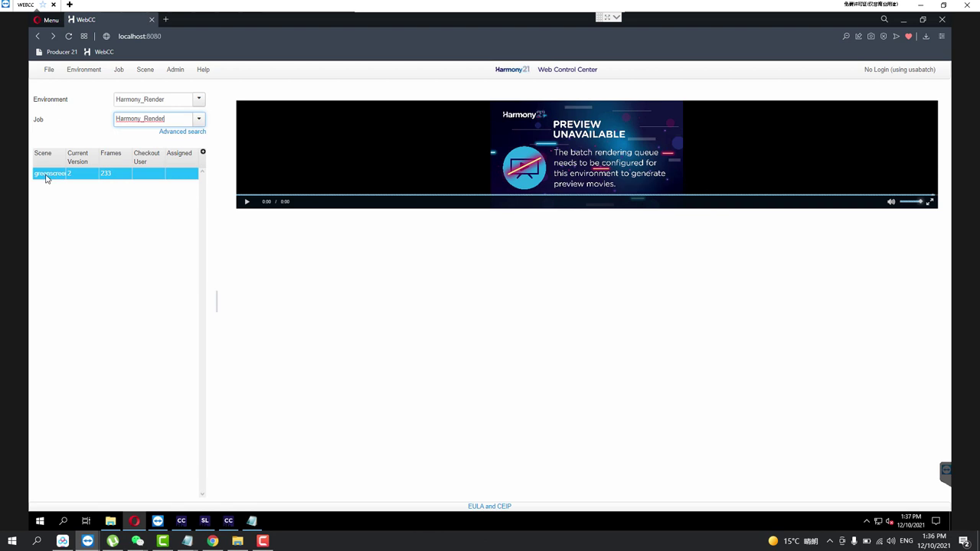
{"action": "right_click", "coordinate": [48, 179]}
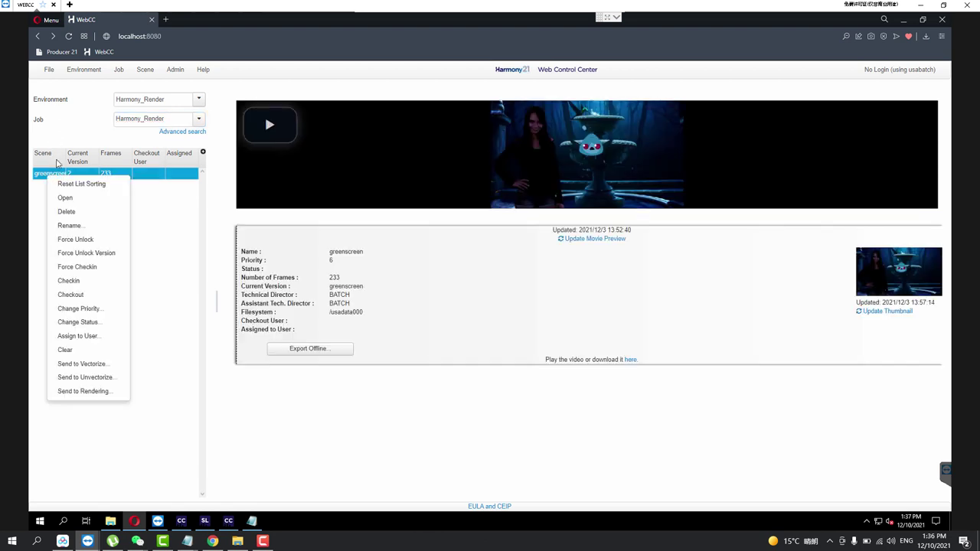
{"action": "left_click", "coordinate": [67, 214]}
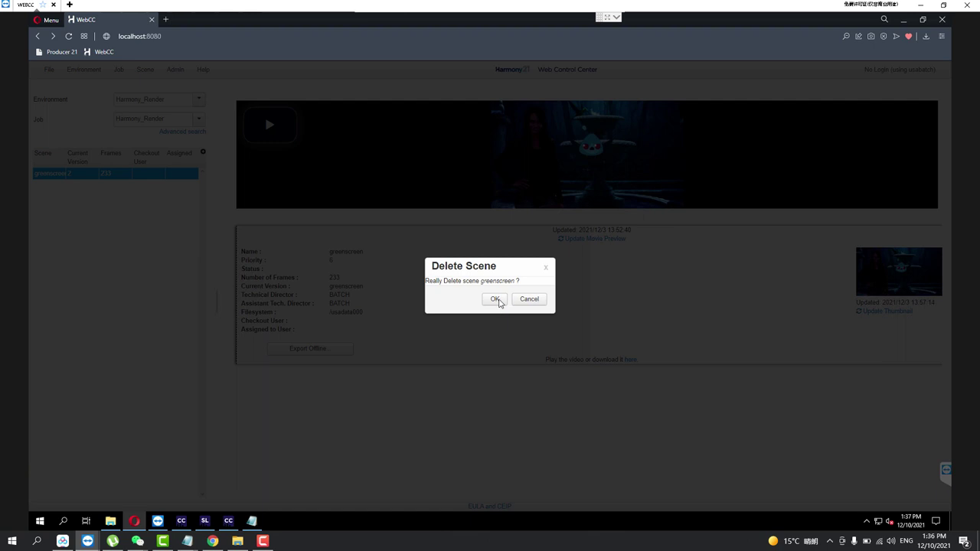
{"action": "left_click", "coordinate": [495, 300]}
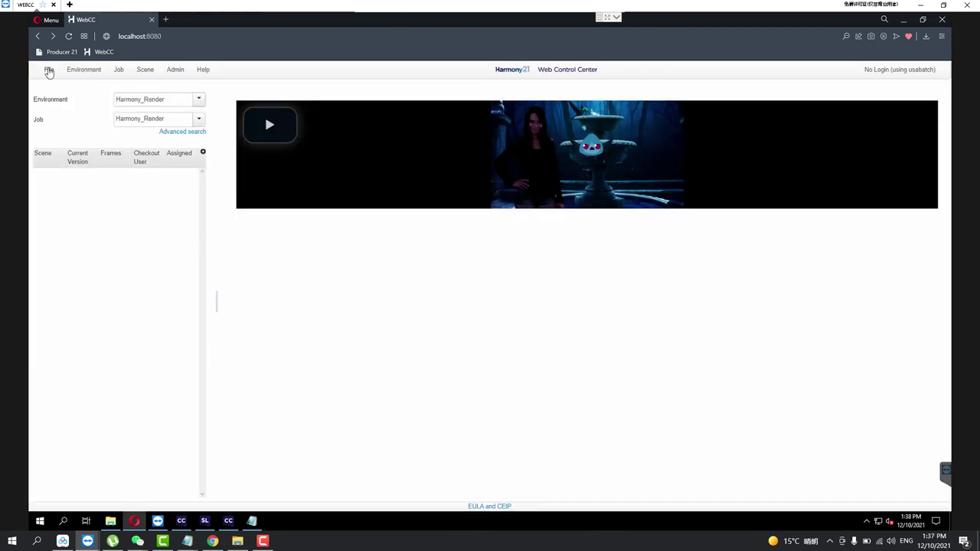
Start an admin import and add WizardAtTheInn-ALL.zip from the RENDER FILES folder to the exchange.
{"action": "left_click", "coordinate": [46, 69]}
{"action": "left_click", "coordinate": [73, 76]}
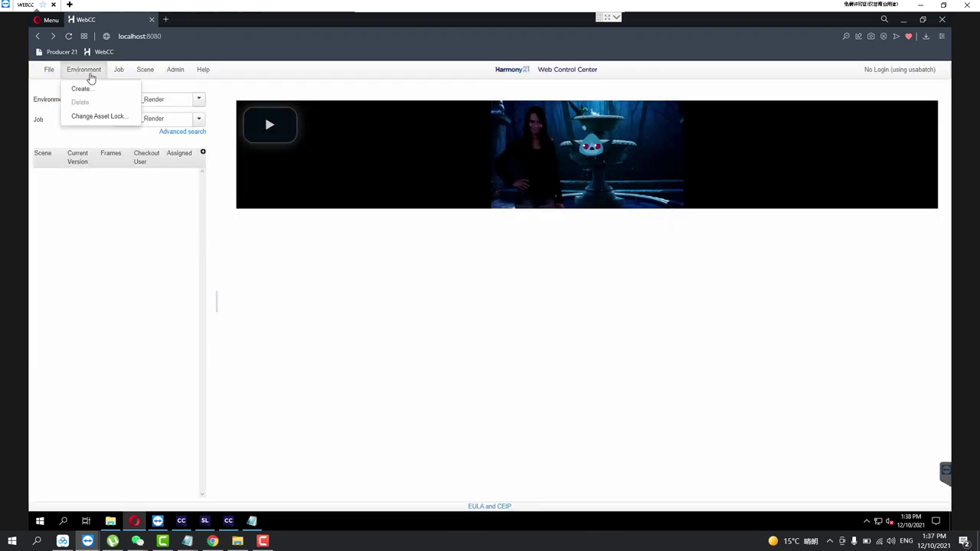
{"action": "left_click", "coordinate": [119, 71]}
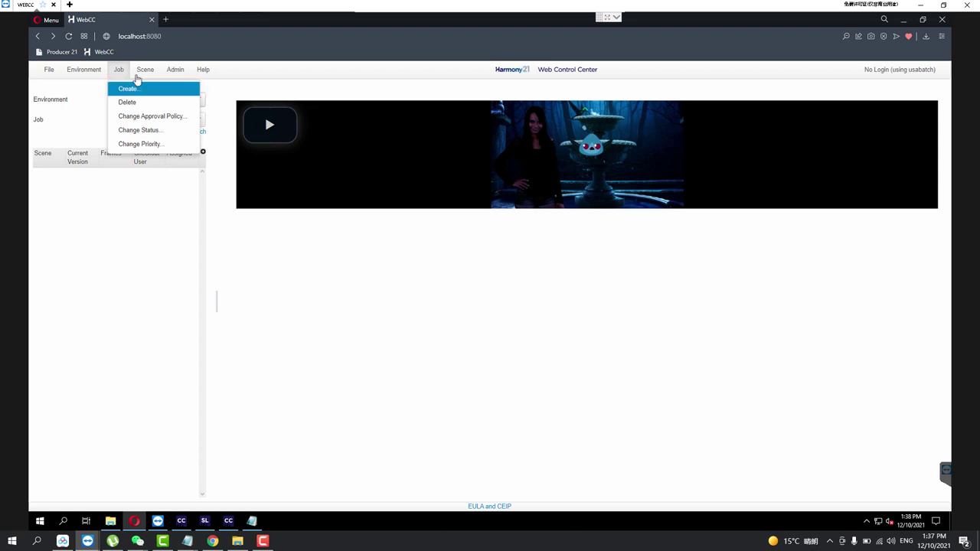
{"action": "left_click", "coordinate": [142, 70]}
{"action": "left_click", "coordinate": [144, 90]}
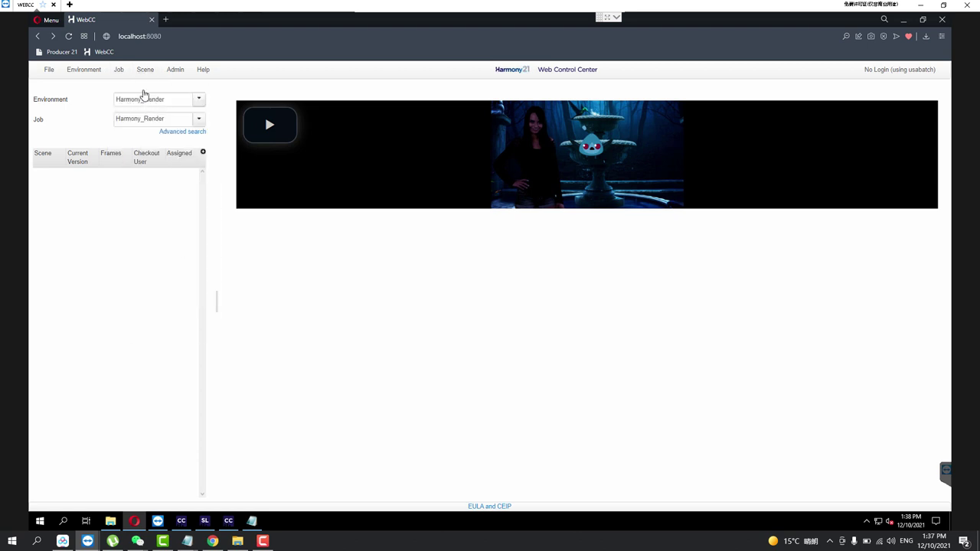
{"action": "left_click", "coordinate": [169, 70]}
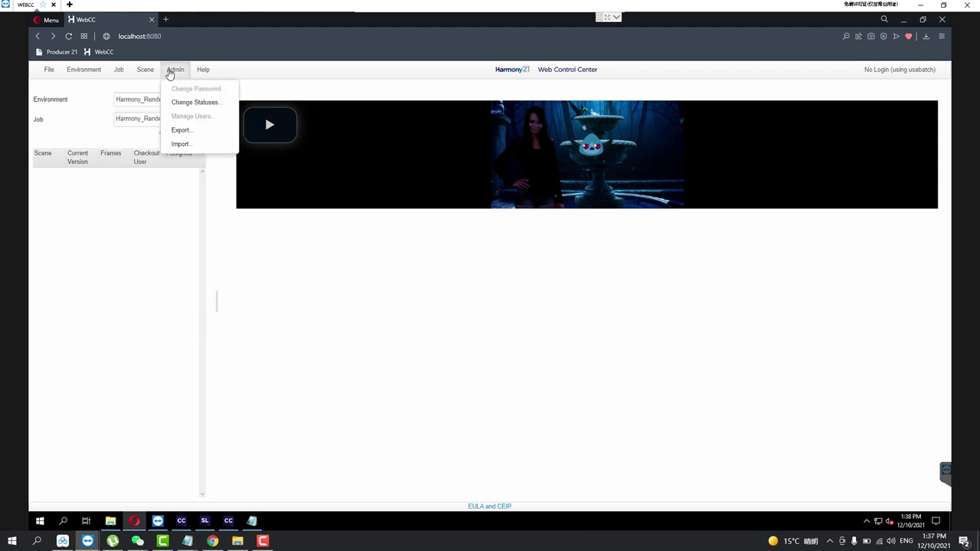
{"action": "left_click", "coordinate": [181, 145]}
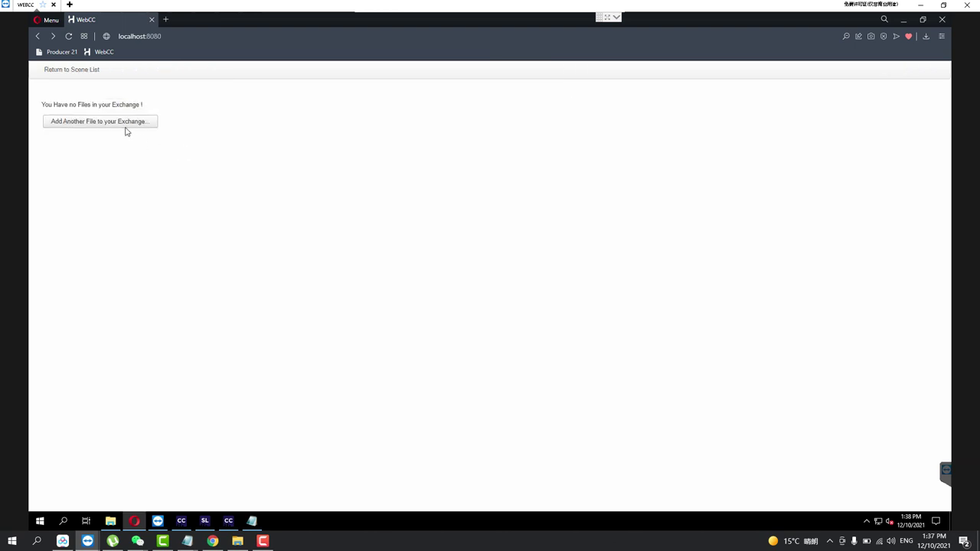
{"action": "left_click", "coordinate": [127, 128]}
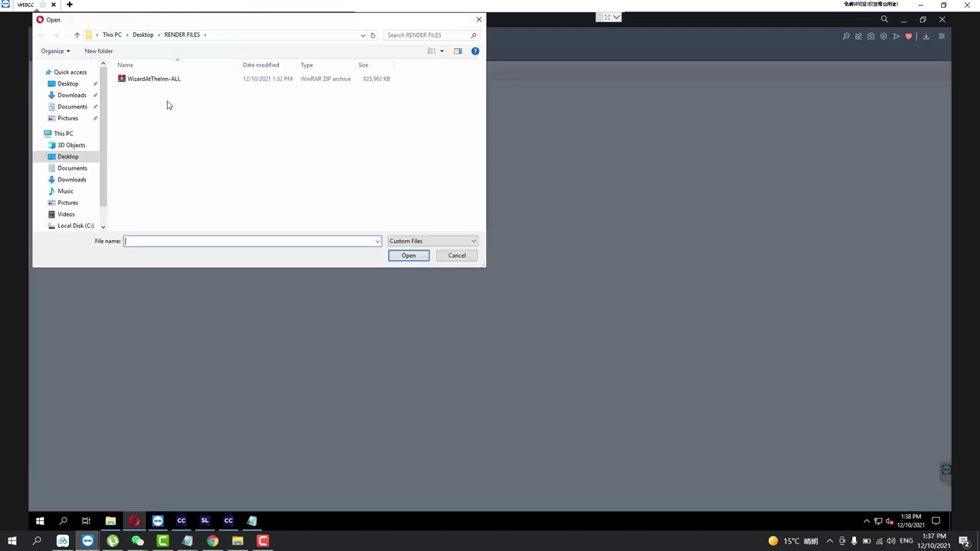
{"action": "double_click", "coordinate": [173, 86]}
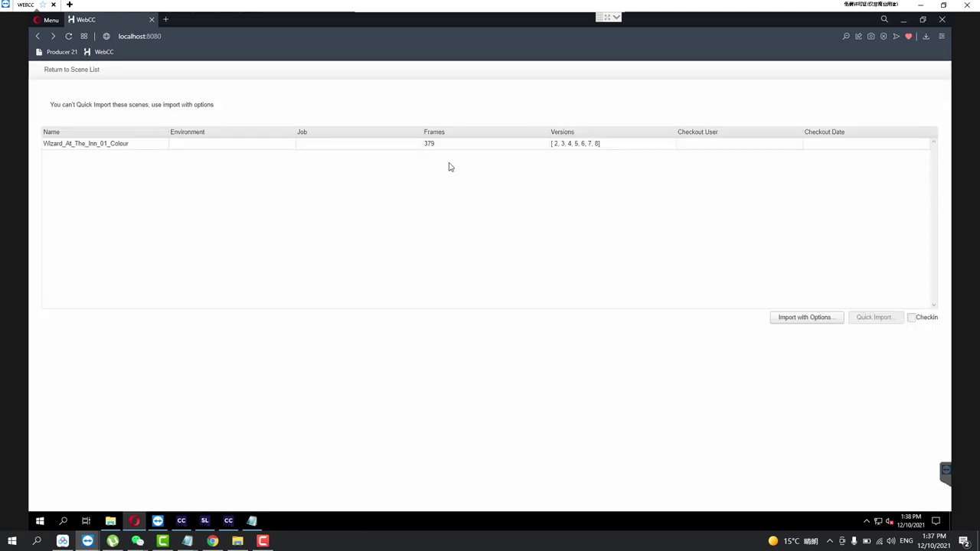
Import Wizard_At_The_Inn_01_Colour with options into the Harmony_Render environment and job on filesystem /usadata000, with Final Frames included.
{"action": "left_click", "coordinate": [474, 148]}
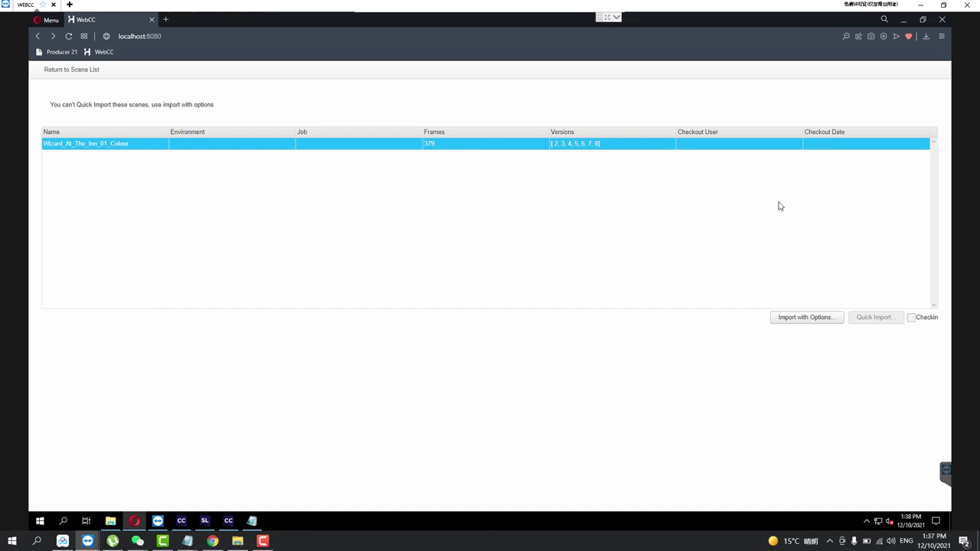
{"action": "left_click", "coordinate": [813, 320]}
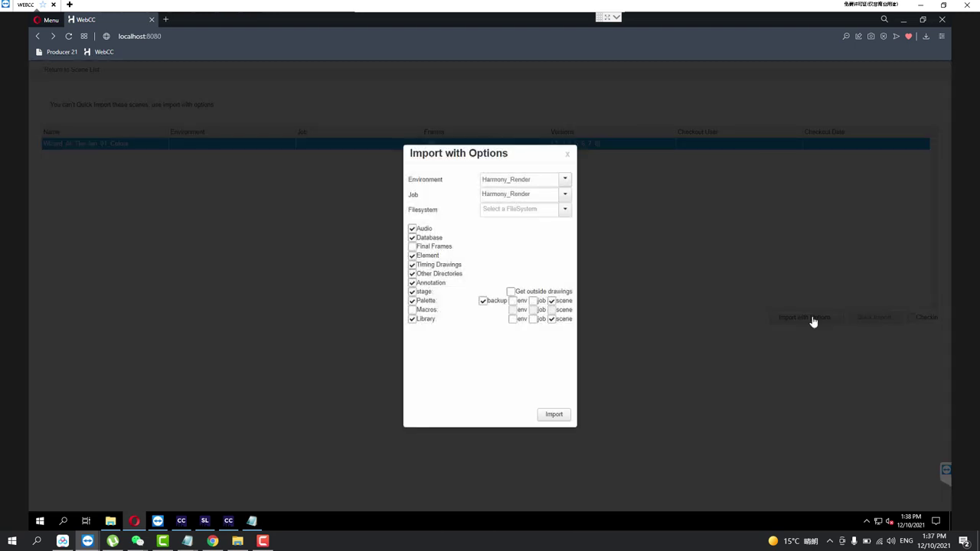
{"action": "left_click", "coordinate": [563, 210]}
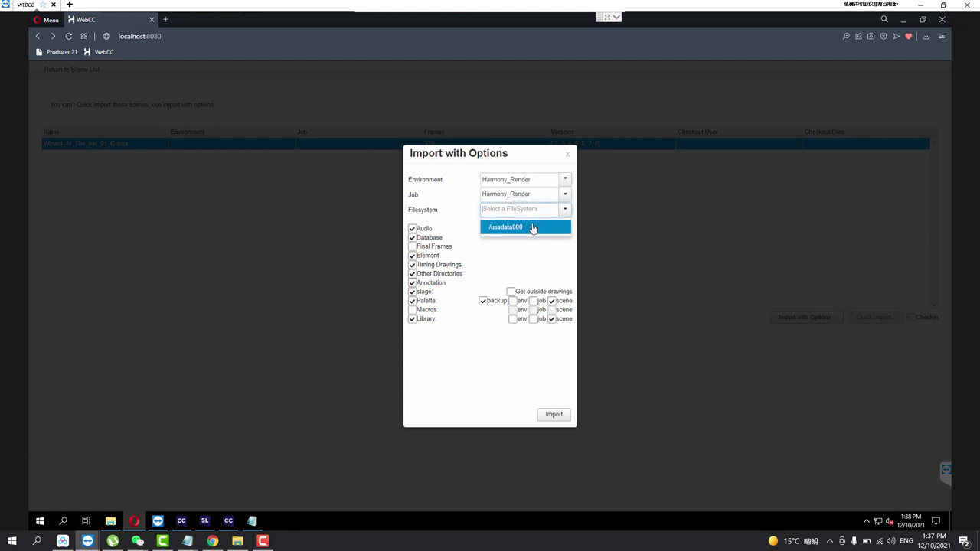
{"action": "left_click", "coordinate": [533, 228]}
{"action": "left_click", "coordinate": [568, 194]}
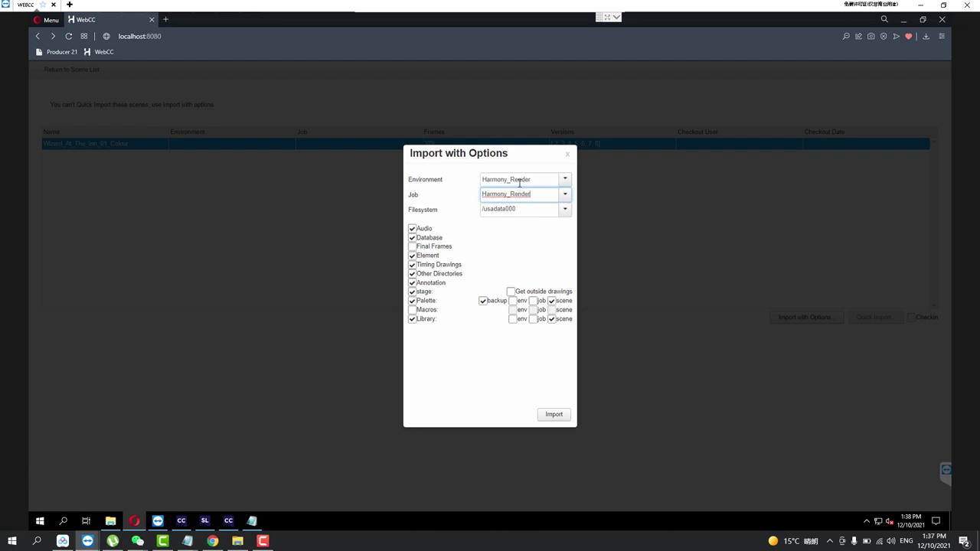
{"action": "left_click", "coordinate": [413, 247]}
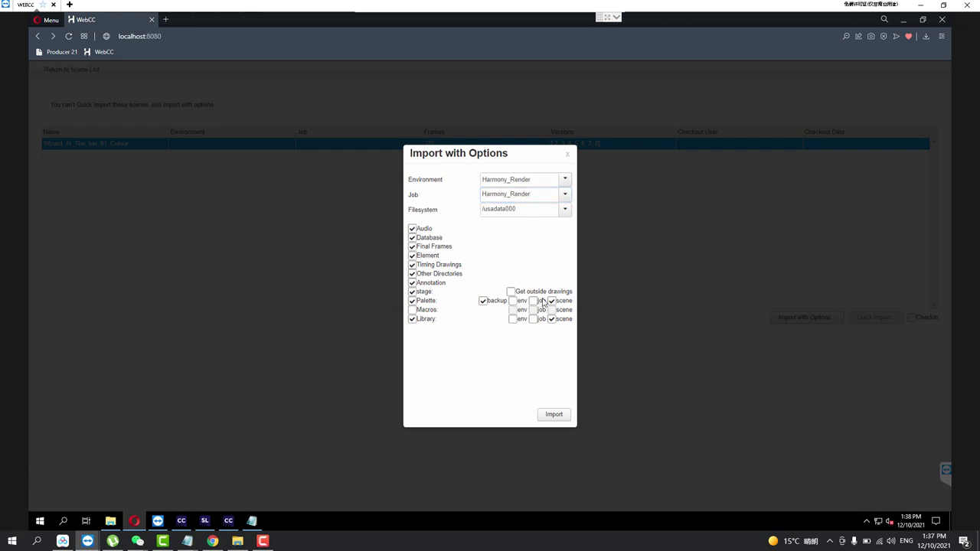
{"action": "left_click", "coordinate": [553, 417]}
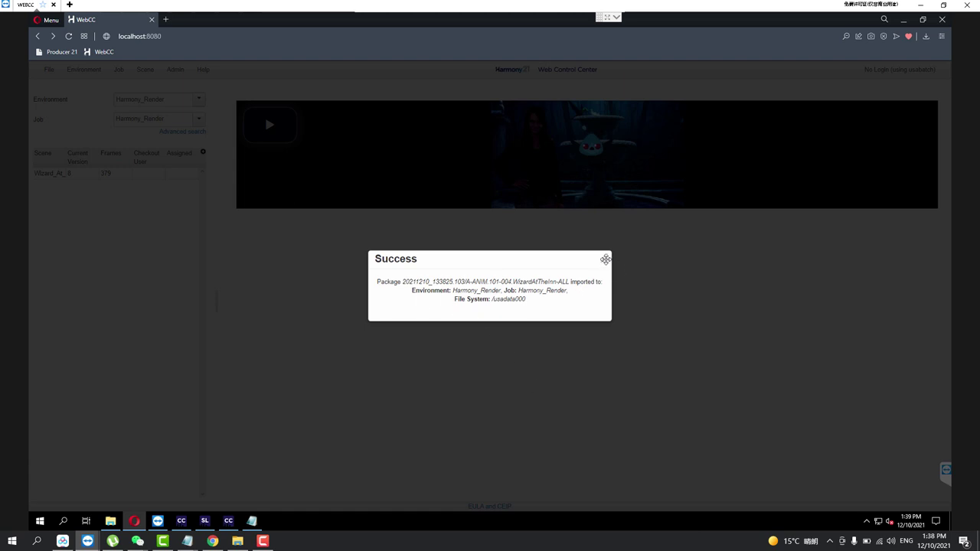
{"action": "left_click", "coordinate": [605, 260]}
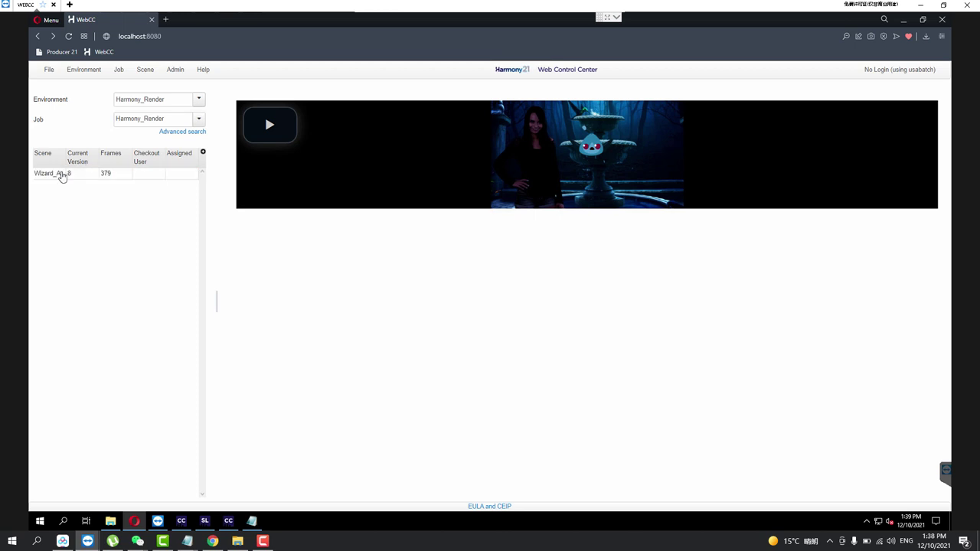
Select the imported Wizard_At_The_Inn_01_Colour scene and examine its 1-379 frame render entry in the Render Queue, moving the queue window clear.
{"action": "left_click", "coordinate": [59, 174]}
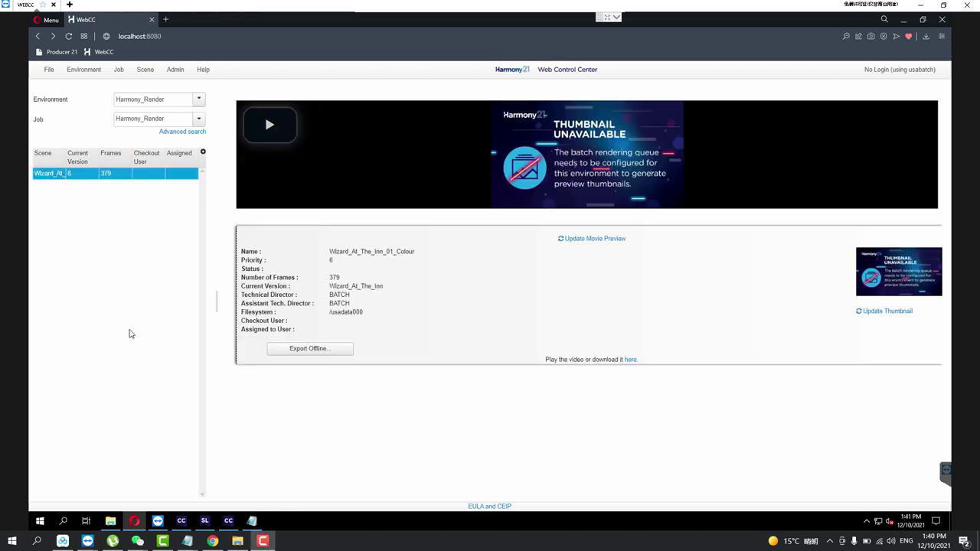
{"action": "left_click", "coordinate": [227, 521]}
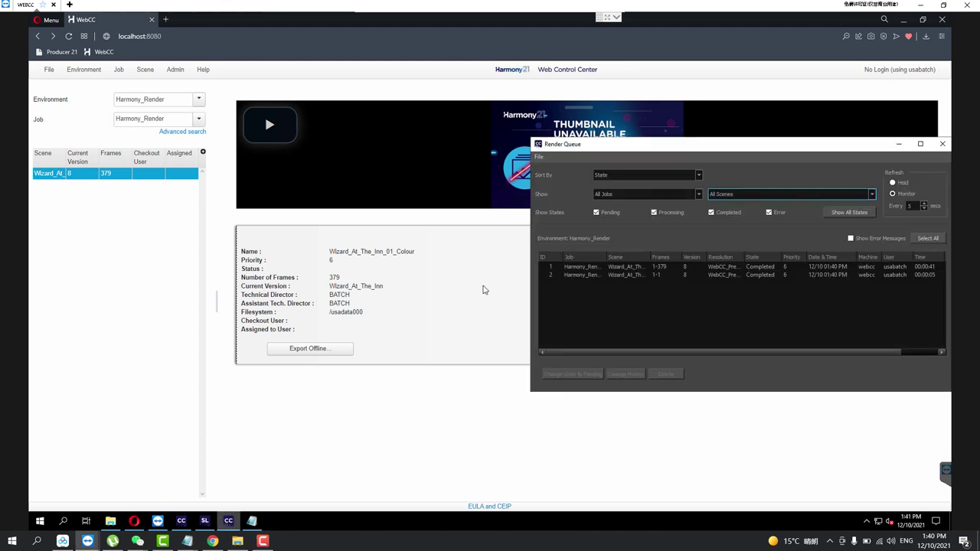
{"action": "left_click", "coordinate": [616, 270]}
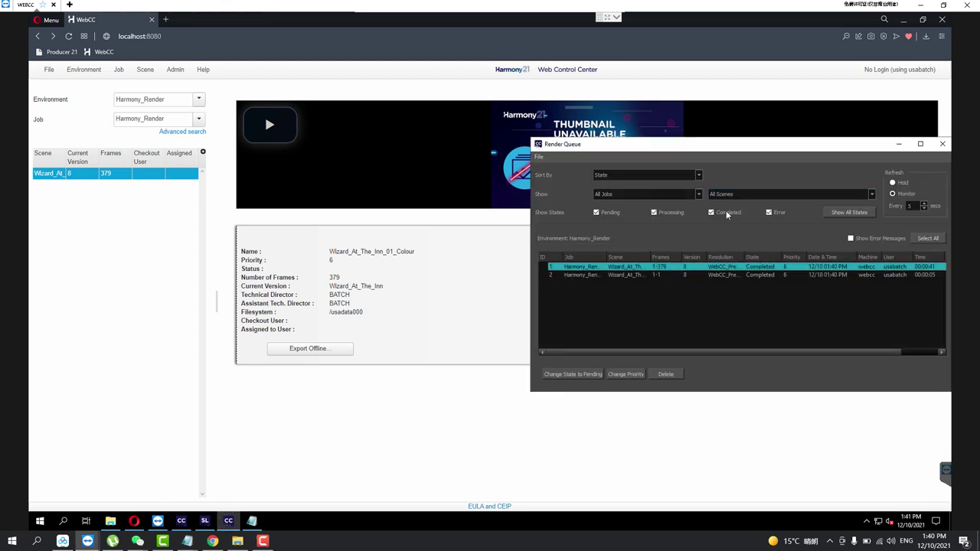
{"action": "left_click_drag", "start_coordinate": [768, 151], "coordinate": [592, 157]}
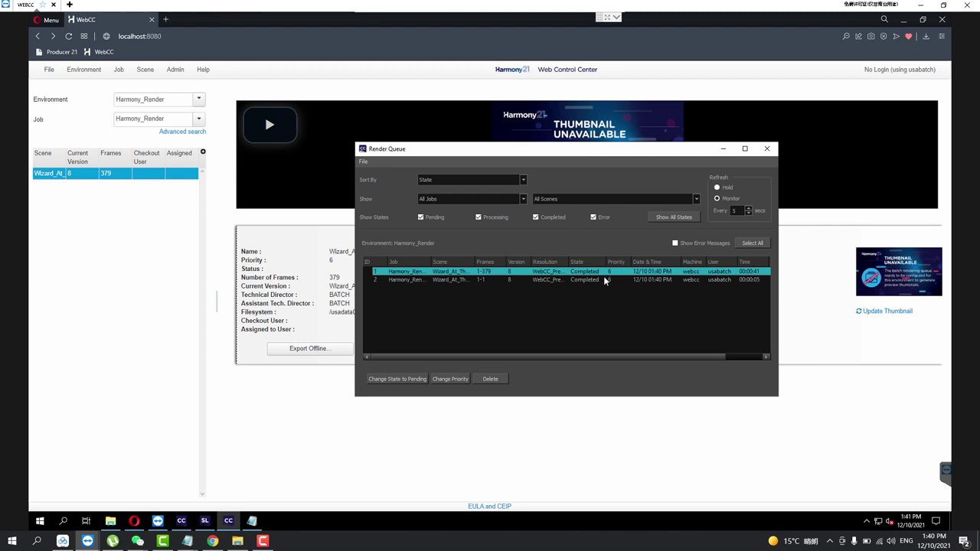
Compare the states of the 1-1 and 1-379 frame render entries in the Render Queue.
{"action": "left_click", "coordinate": [439, 280]}
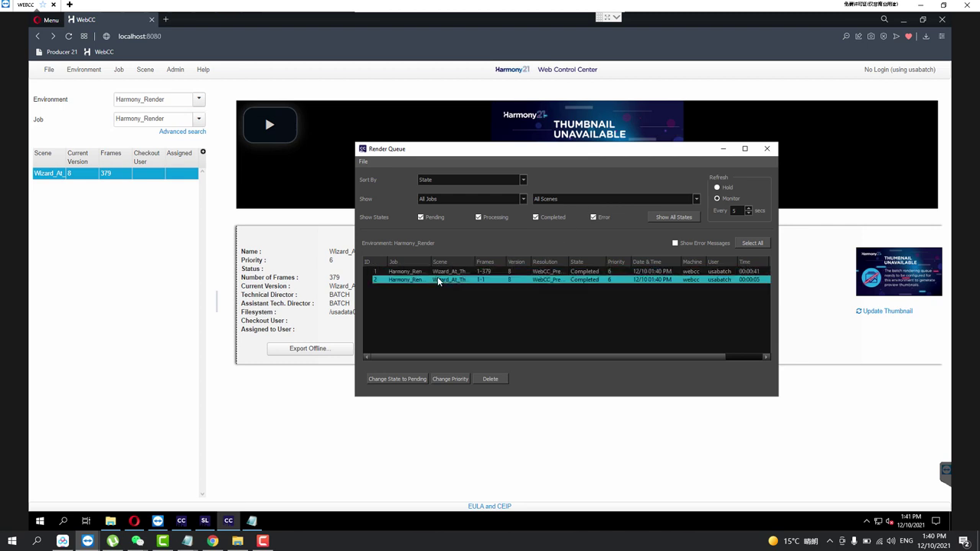
{"action": "left_click", "coordinate": [595, 272]}
{"action": "left_click", "coordinate": [596, 280]}
Switch to Control Center, refresh the Harmony_Render job's scenes, and examine the Wizard scene's elements in a maximized window with an enlarged elements list.
{"action": "left_click", "coordinate": [181, 521]}
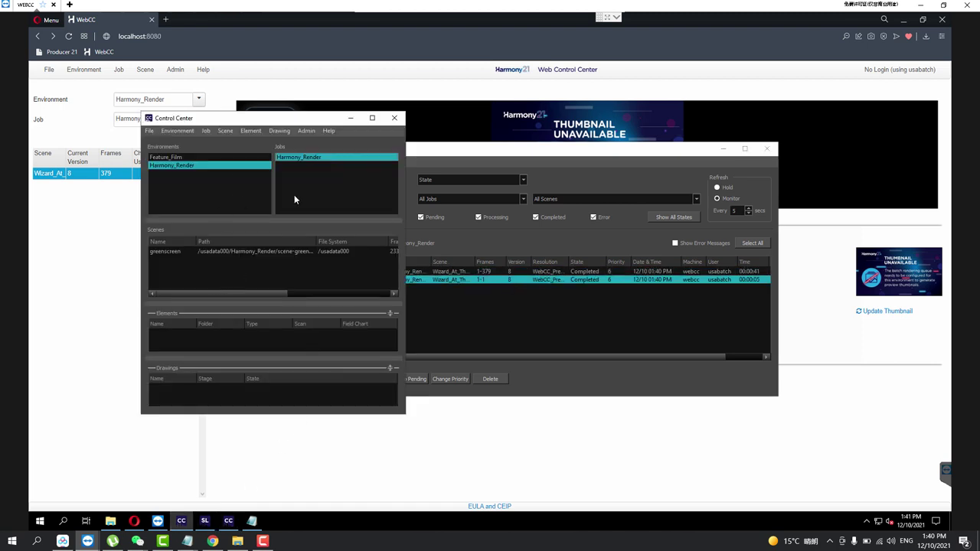
{"action": "right_click", "coordinate": [342, 199]}
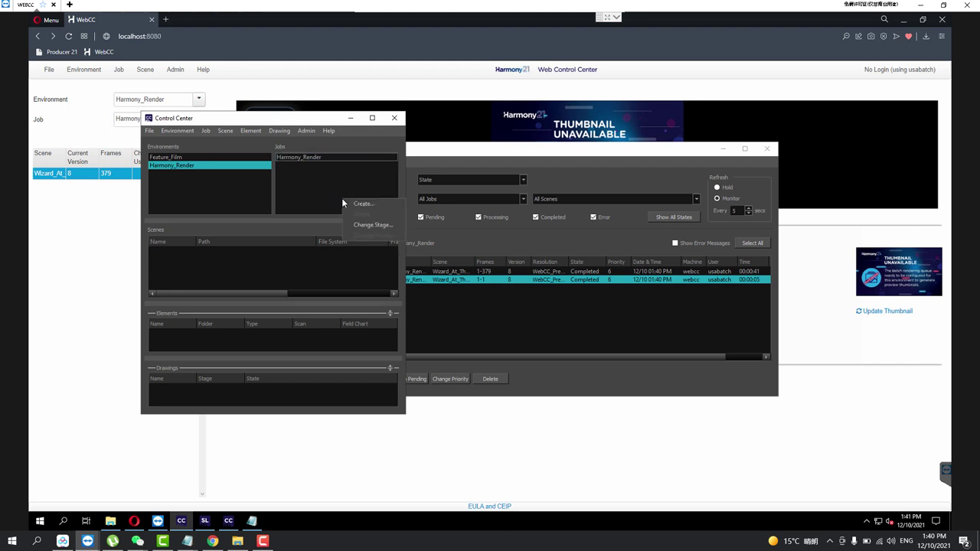
{"action": "left_click", "coordinate": [181, 162]}
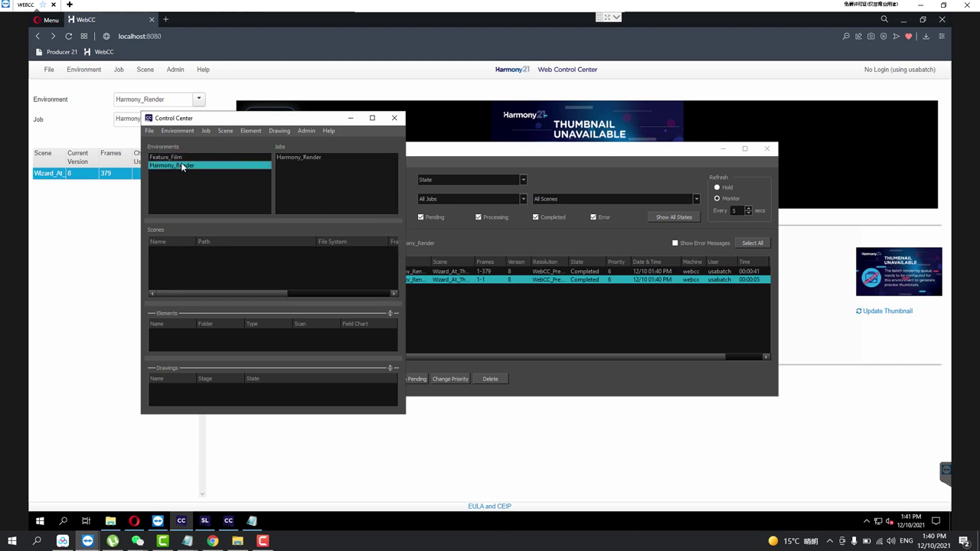
{"action": "left_click", "coordinate": [294, 158]}
{"action": "left_click", "coordinate": [259, 251]}
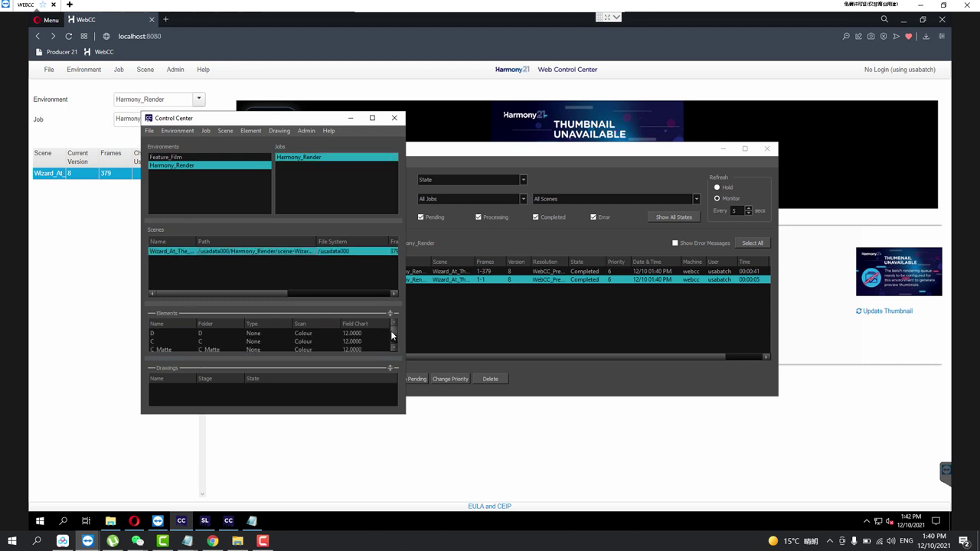
{"action": "left_click_drag", "start_coordinate": [393, 332], "coordinate": [394, 345]}
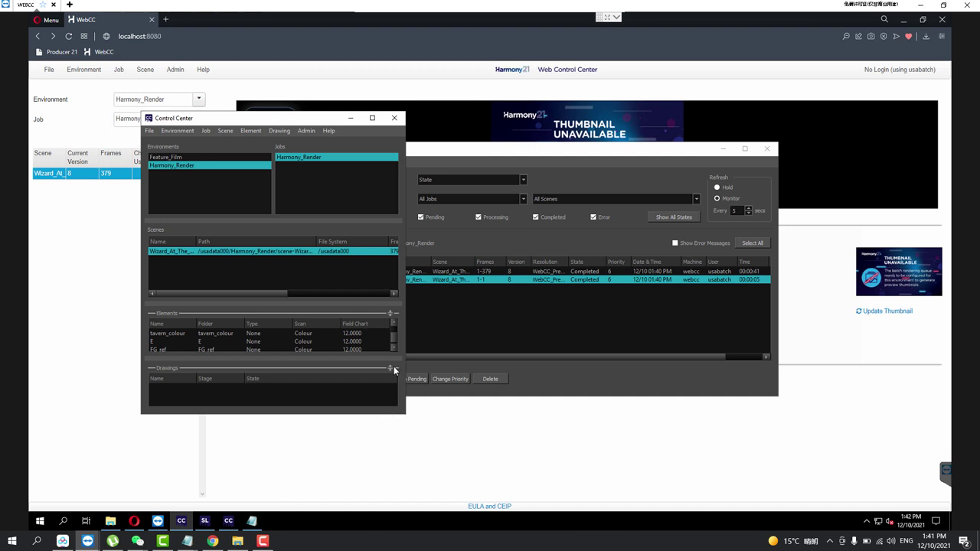
{"action": "left_click", "coordinate": [373, 118]}
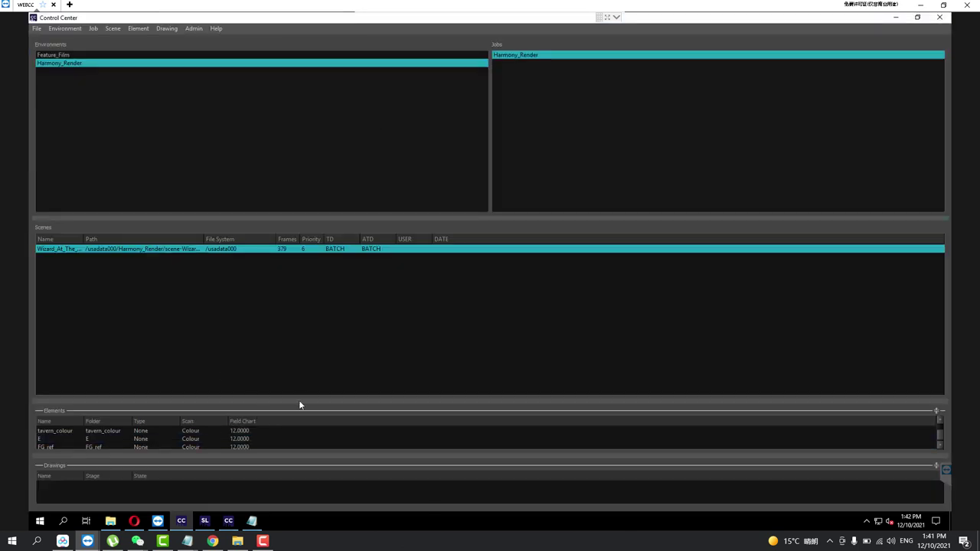
{"action": "left_click_drag", "start_coordinate": [316, 398], "coordinate": [313, 306]}
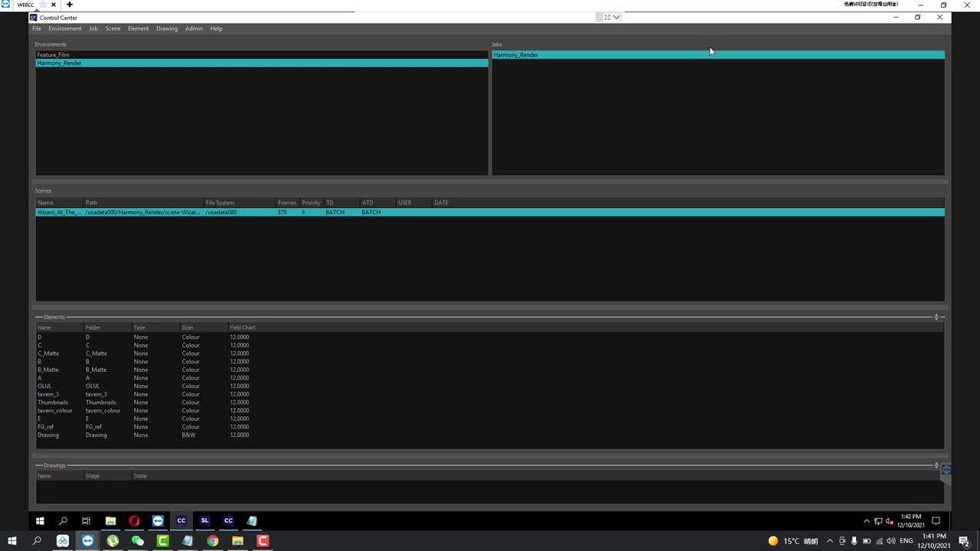
Request the Harmony_Render environment's Render Queue from Control Center and view it beside the restored Control Center window.
{"action": "left_click", "coordinate": [64, 29]}
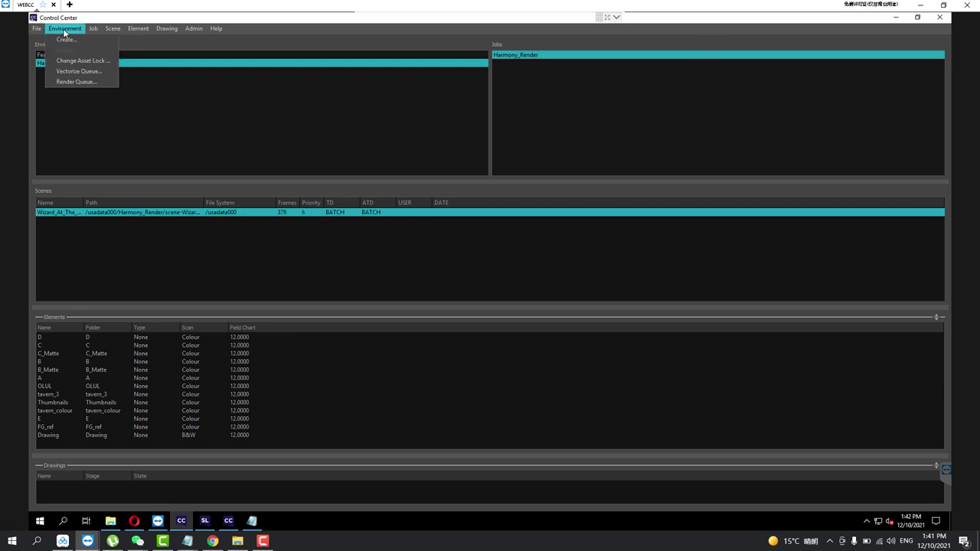
{"action": "left_click", "coordinate": [68, 81]}
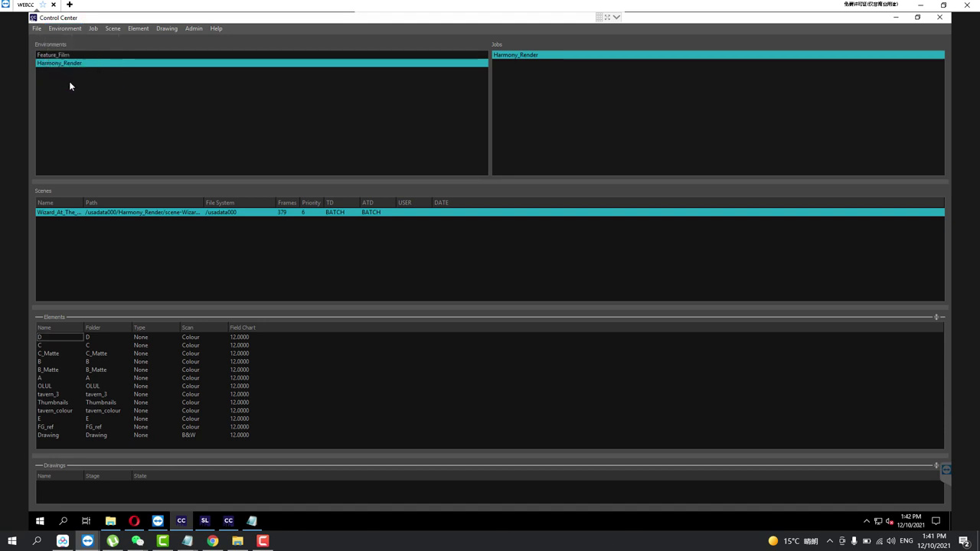
{"action": "left_click", "coordinate": [918, 17]}
{"action": "left_click", "coordinate": [517, 156]}
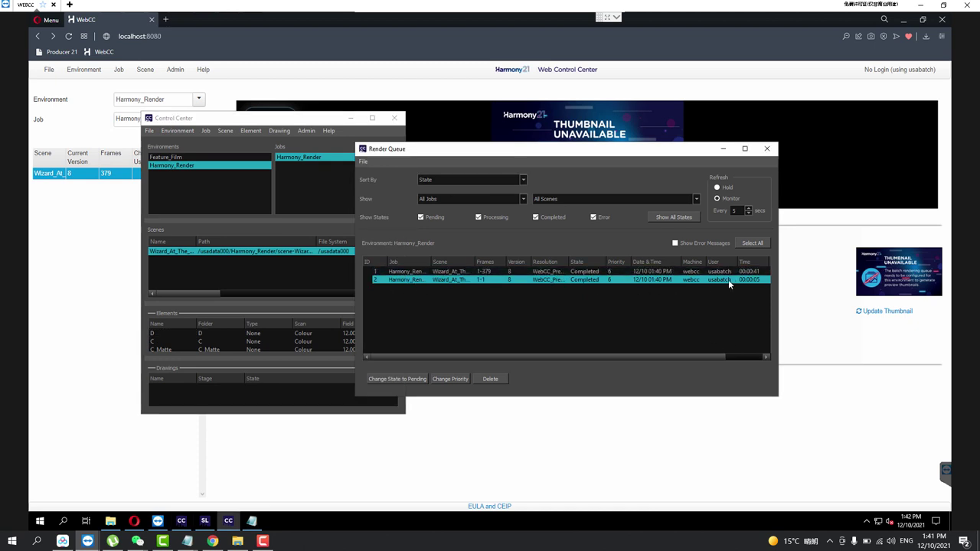
Update the movie preview and thumbnail of Wizard_At_The_Inn_01_Colour in Web Control Center and play the movie preview.
{"action": "left_click", "coordinate": [816, 314]}
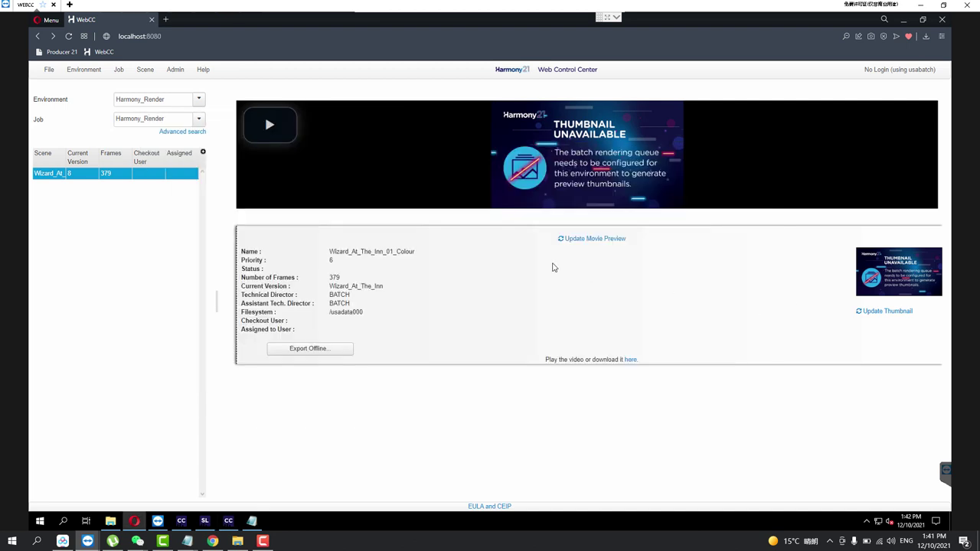
{"action": "left_click", "coordinate": [575, 238]}
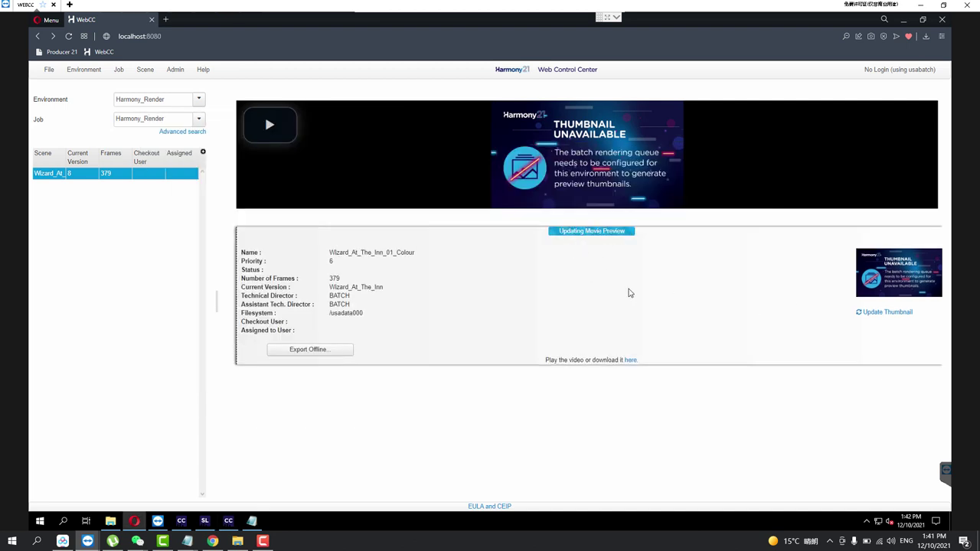
{"action": "left_click", "coordinate": [885, 313]}
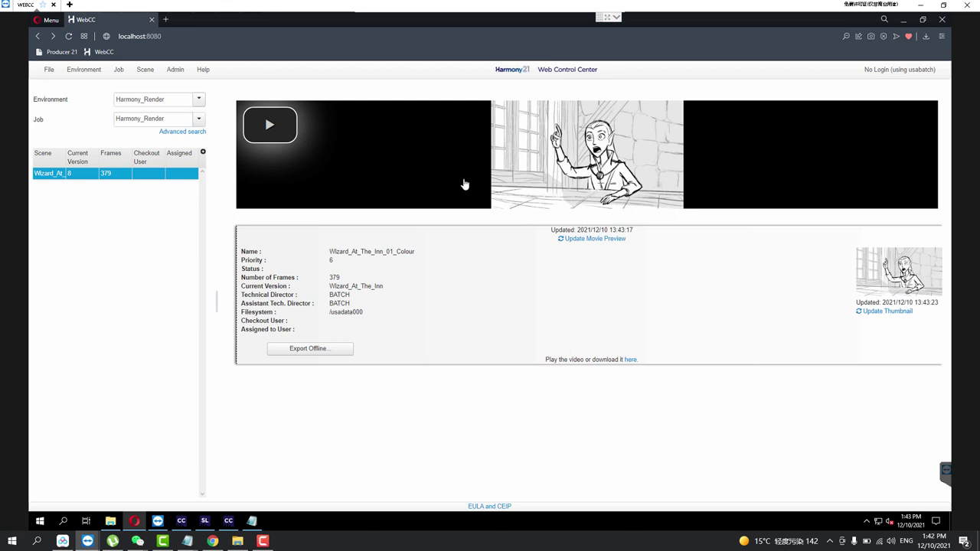
{"action": "left_click", "coordinate": [269, 126]}
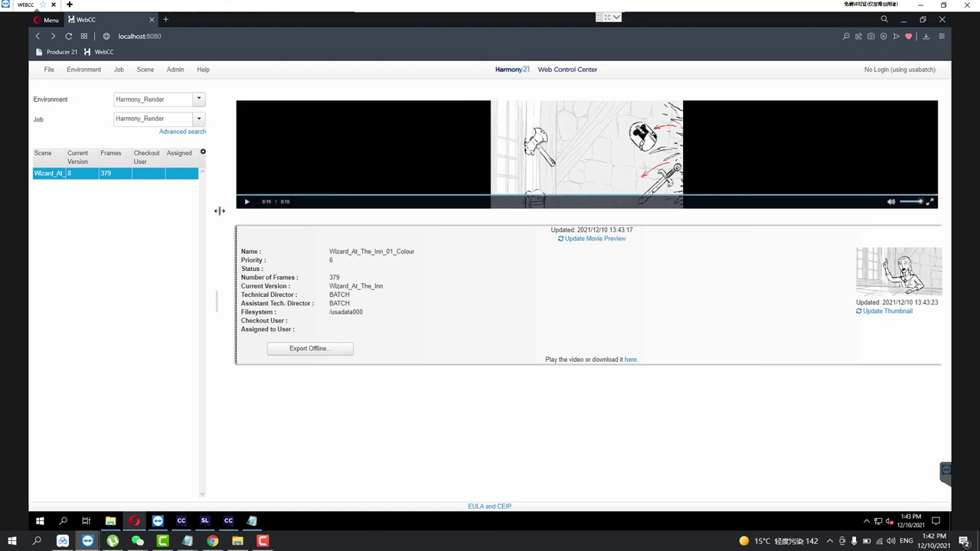
{"action": "left_click", "coordinate": [245, 203]}
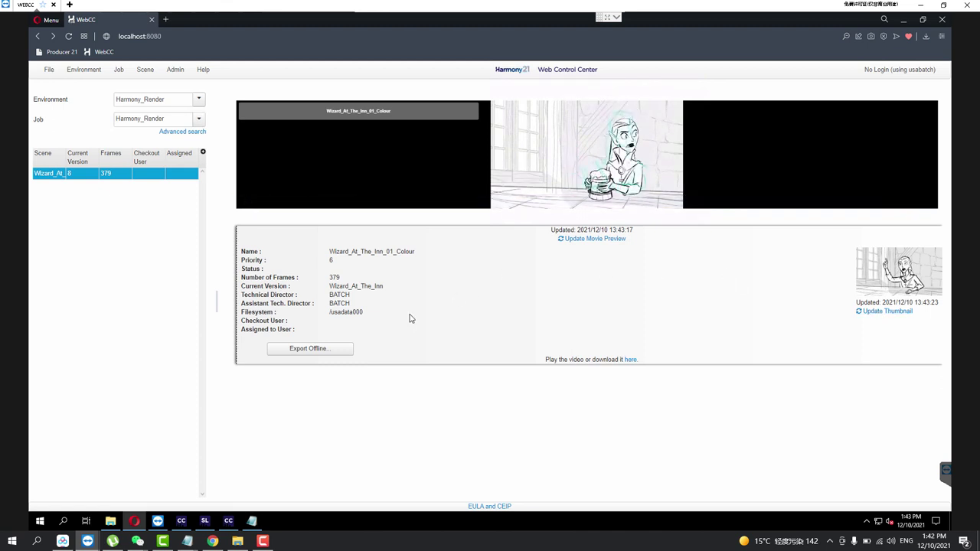
Export Wizard_At_The_Inn_01_Colour offline with Checkout and the environment-level Palette and Library options enabled.
{"action": "left_click", "coordinate": [294, 350]}
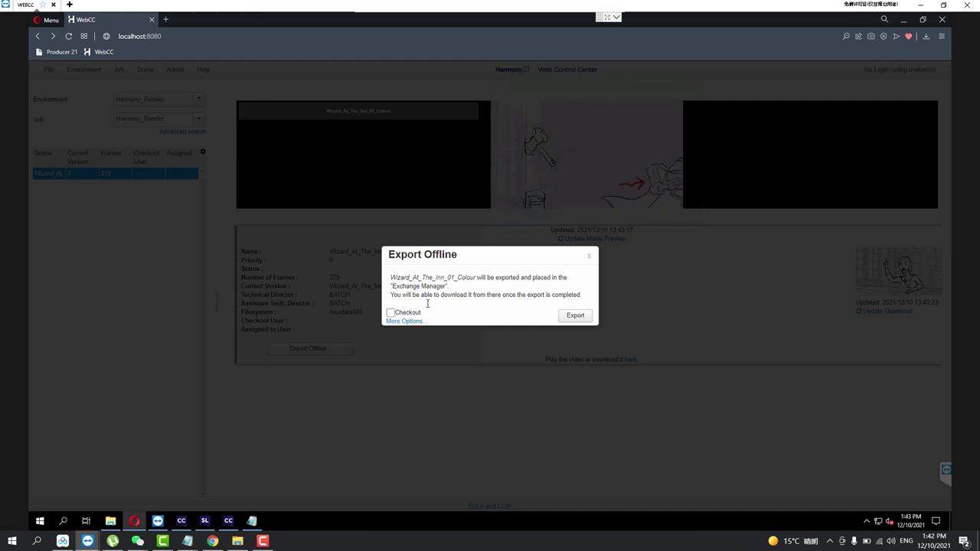
{"action": "left_click", "coordinate": [394, 322]}
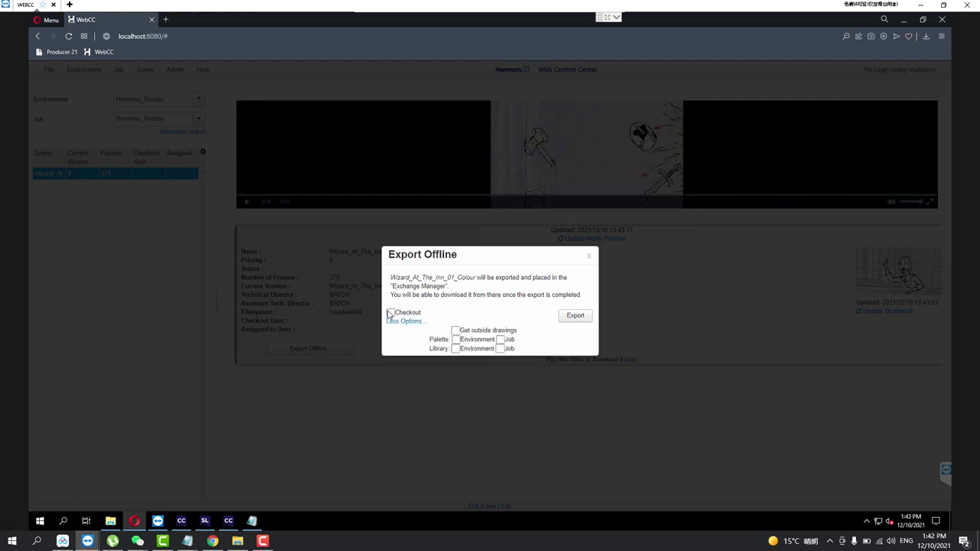
{"action": "left_click", "coordinate": [391, 313]}
{"action": "left_click", "coordinate": [456, 340]}
{"action": "left_click", "coordinate": [456, 350]}
{"action": "left_click", "coordinate": [584, 318]}
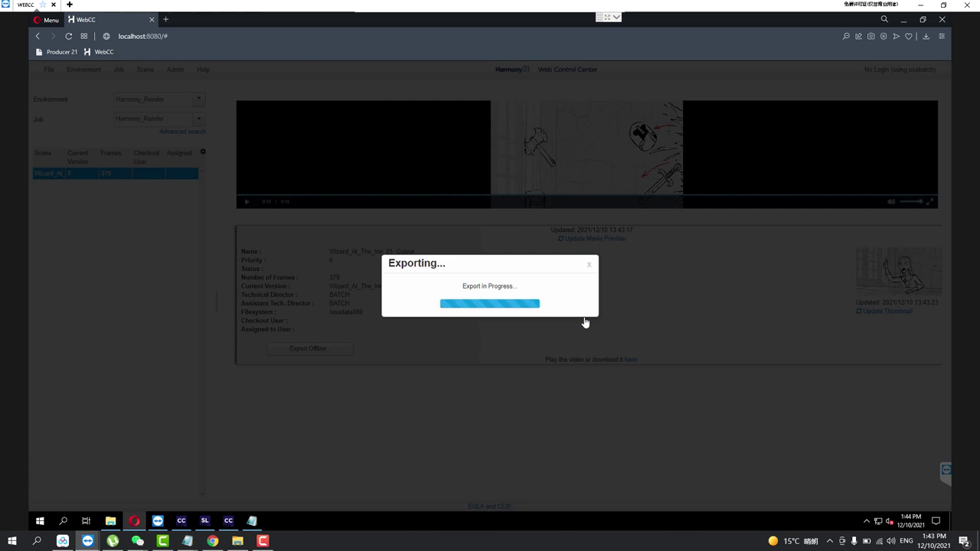
{"action": "left_click", "coordinate": [265, 541]}
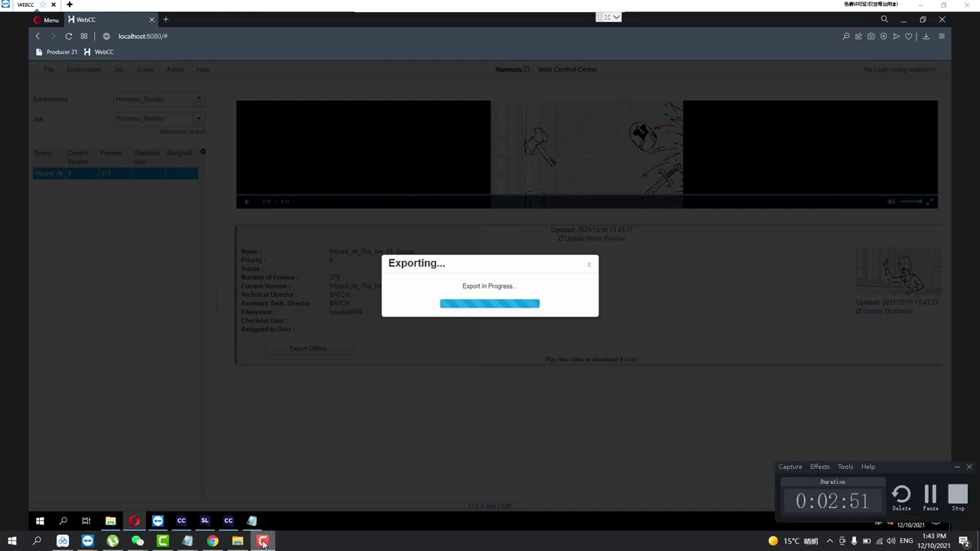
{"action": "left_click", "coordinate": [959, 497]}
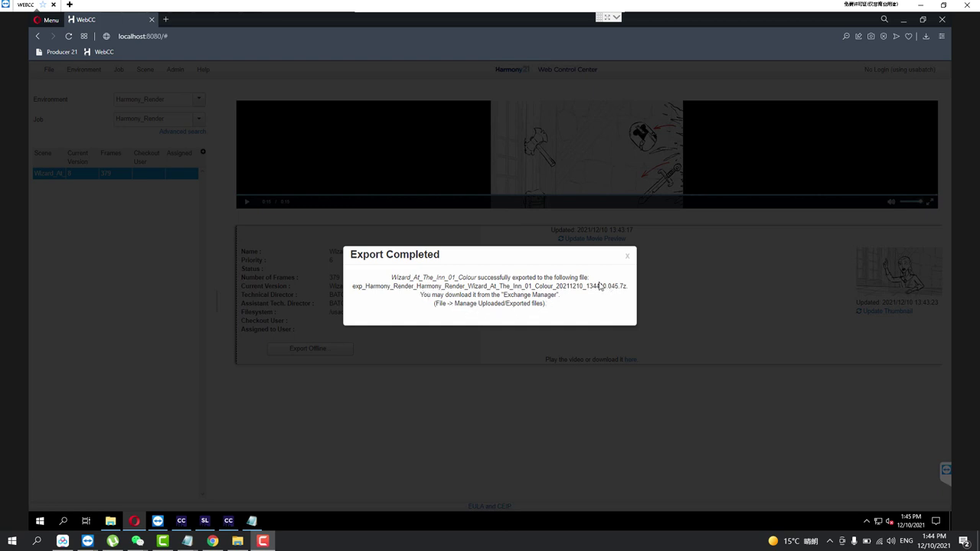
Dismiss the export notice and download the Harmony_Render_Harmony_Render_Wizard_At_The_Inn_01_Colour package from the Exchange Manager.
{"action": "left_click", "coordinate": [627, 256]}
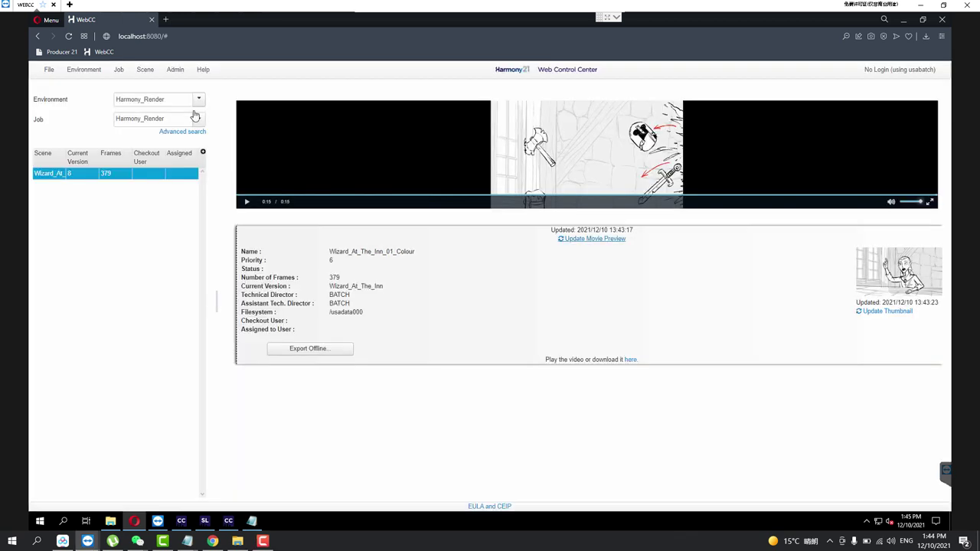
{"action": "left_click", "coordinate": [47, 71]}
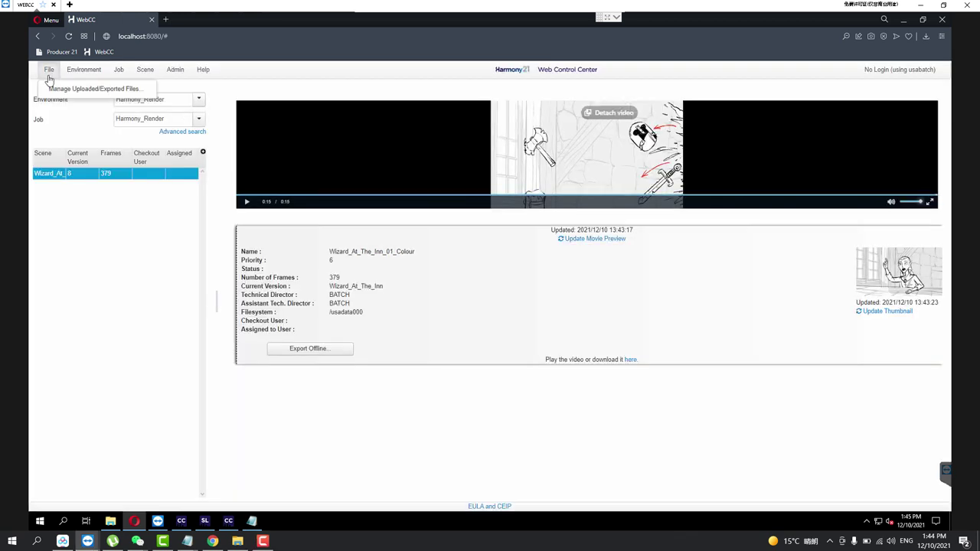
{"action": "left_click", "coordinate": [53, 88]}
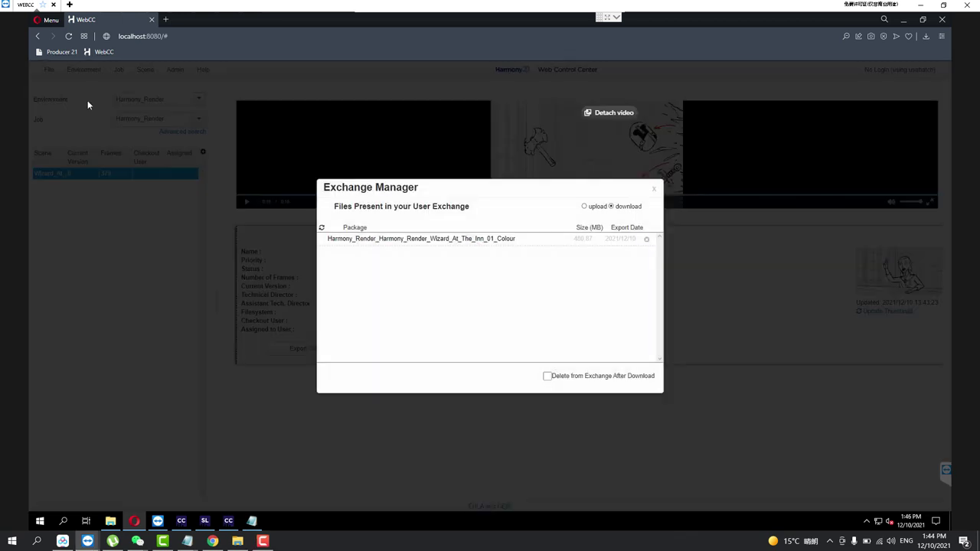
{"action": "left_click", "coordinate": [438, 239]}
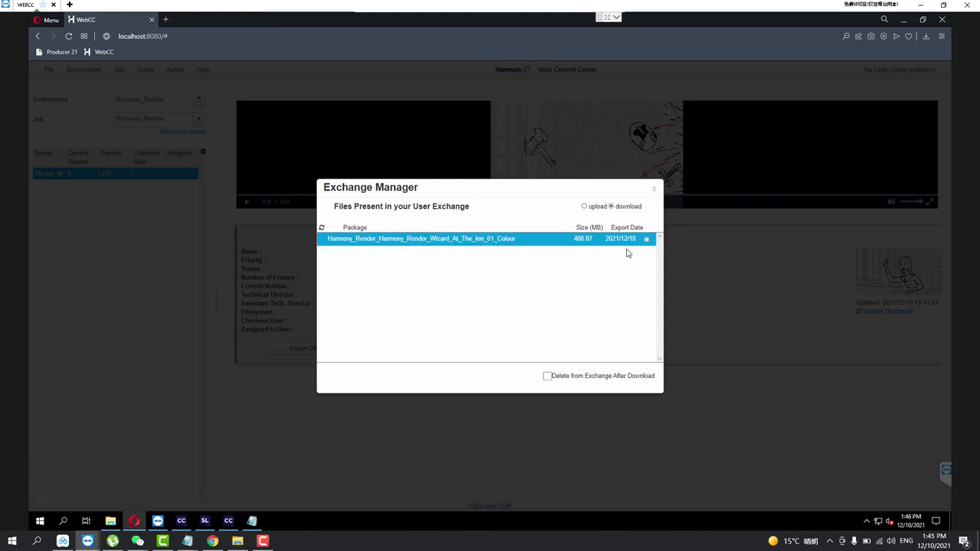
{"action": "left_click", "coordinate": [470, 240]}
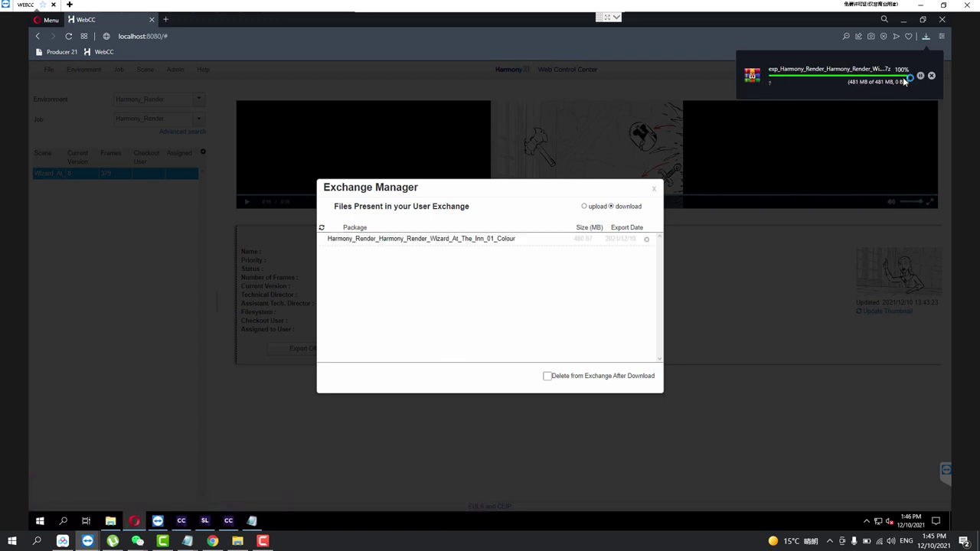
{"action": "left_click", "coordinate": [654, 189]}
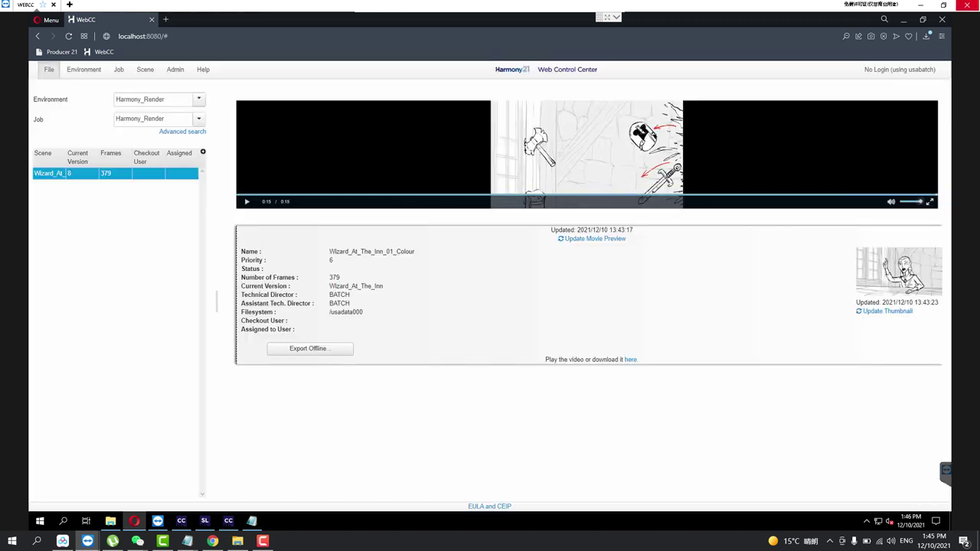
Download the scene's preview video as Wizard_At_The_Inn_01_Colour.mp4 and watch it in VLC media player.
{"action": "left_click", "coordinate": [630, 359]}
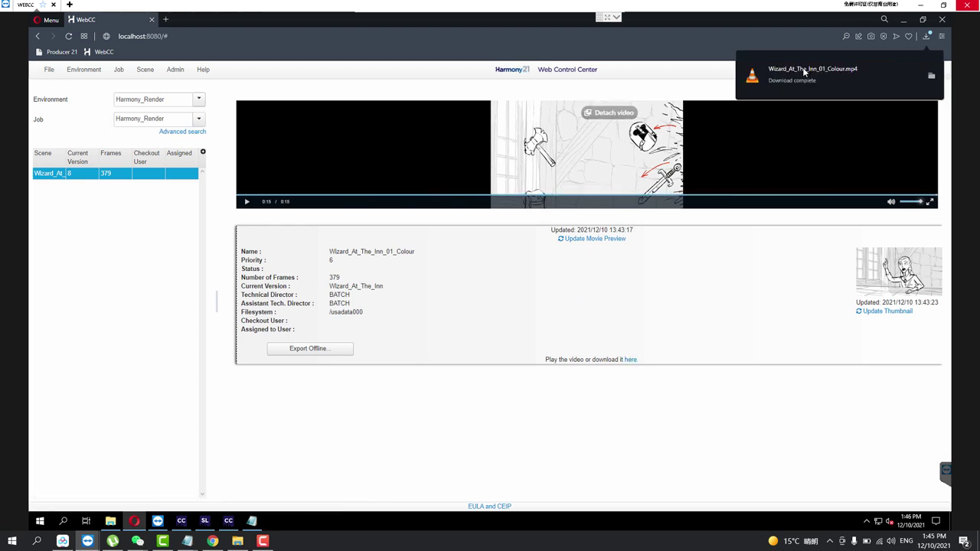
{"action": "left_click", "coordinate": [803, 70]}
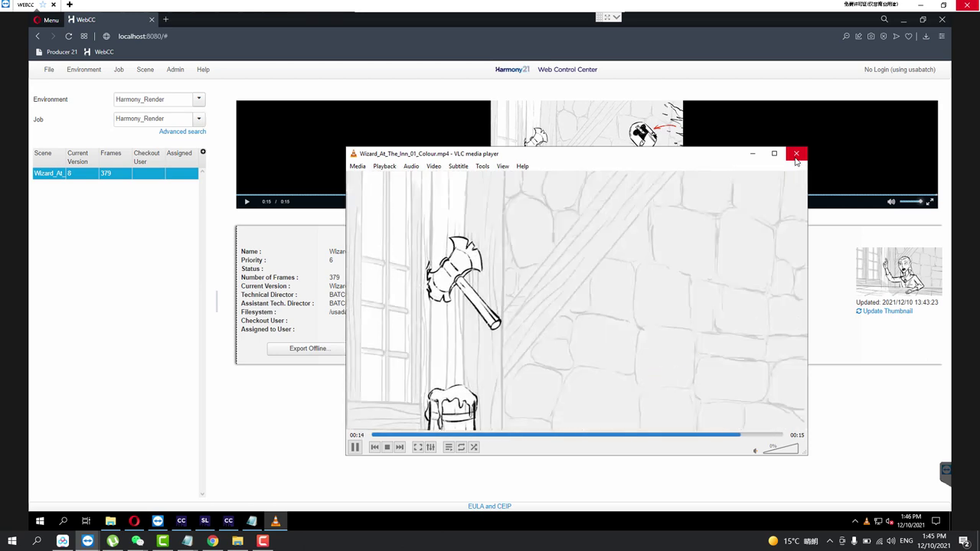
{"action": "left_click", "coordinate": [796, 154]}
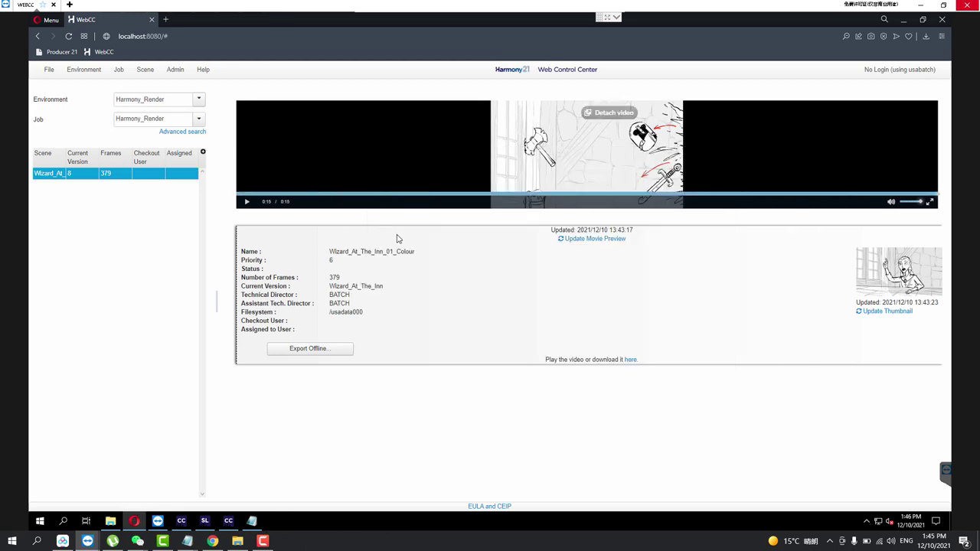
Switch to Control Center, select Shot_1 through Shot_9 in the Scene_1 job of Feature_Film, and bring up their scene commands for Send to Rendering.
{"action": "left_click", "coordinate": [903, 21]}
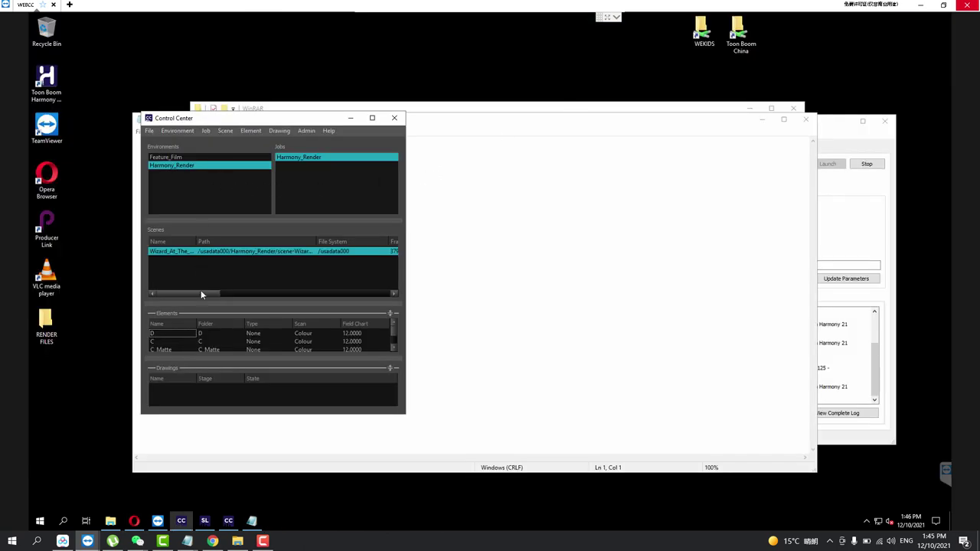
{"action": "left_click", "coordinate": [226, 158]}
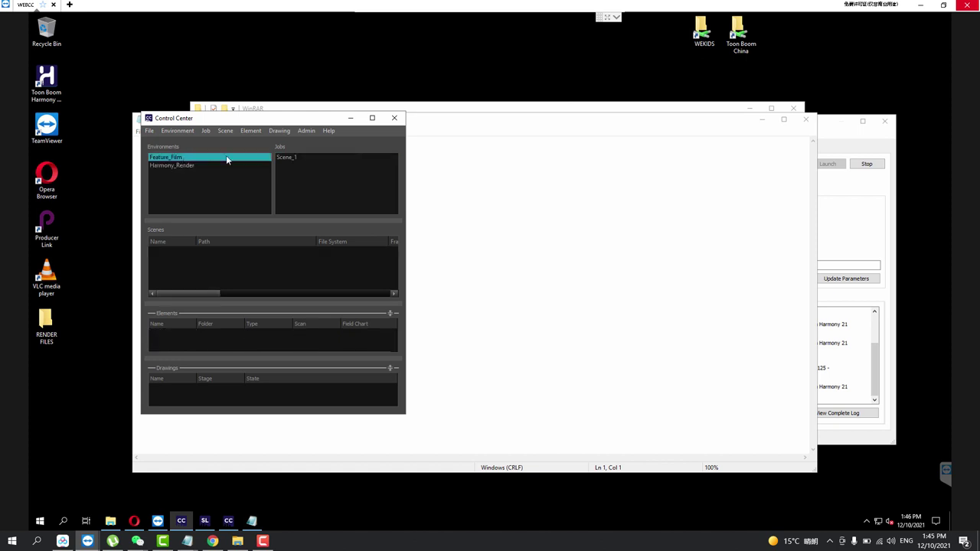
{"action": "left_click", "coordinate": [299, 161]}
{"action": "scroll", "coordinate": [393, 255], "scroll_direction": "down", "scroll_amount": 2}
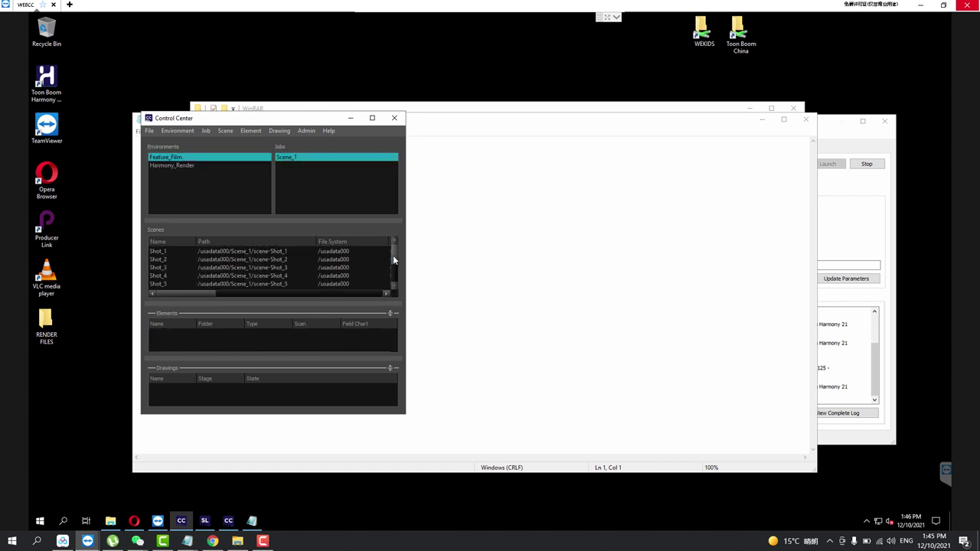
{"action": "left_click", "coordinate": [372, 118]}
{"action": "left_click", "coordinate": [255, 212]}
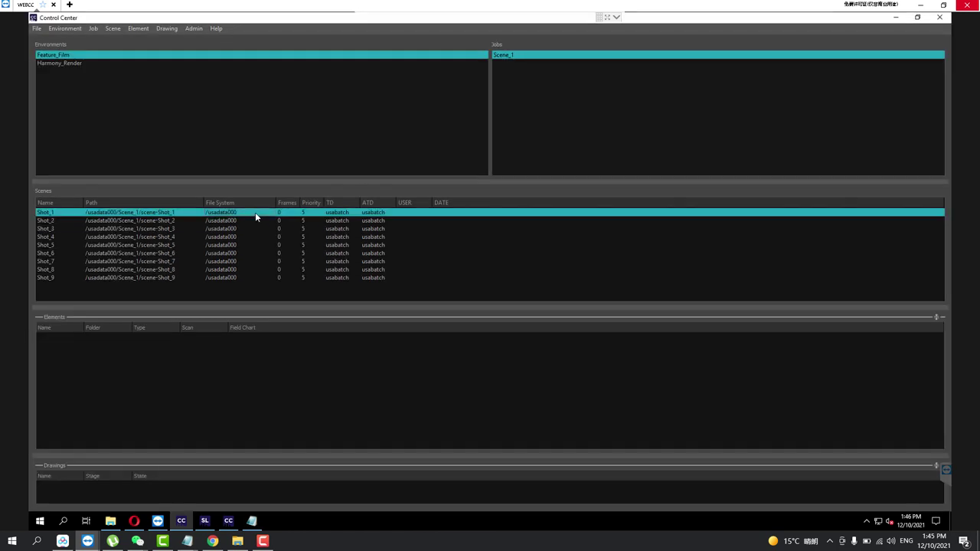
{"action": "left_click", "coordinate": [219, 279], "text": "shift"}
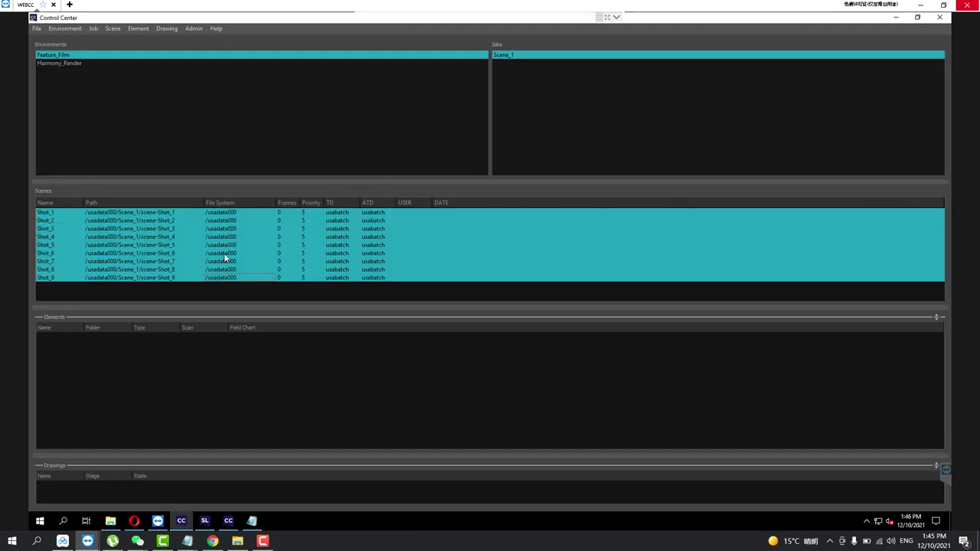
{"action": "right_click", "coordinate": [224, 252]}
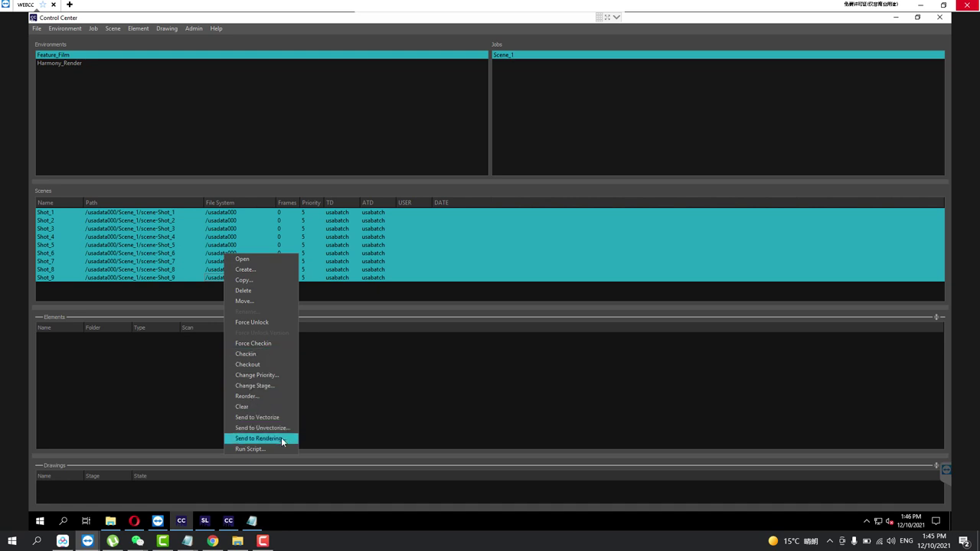